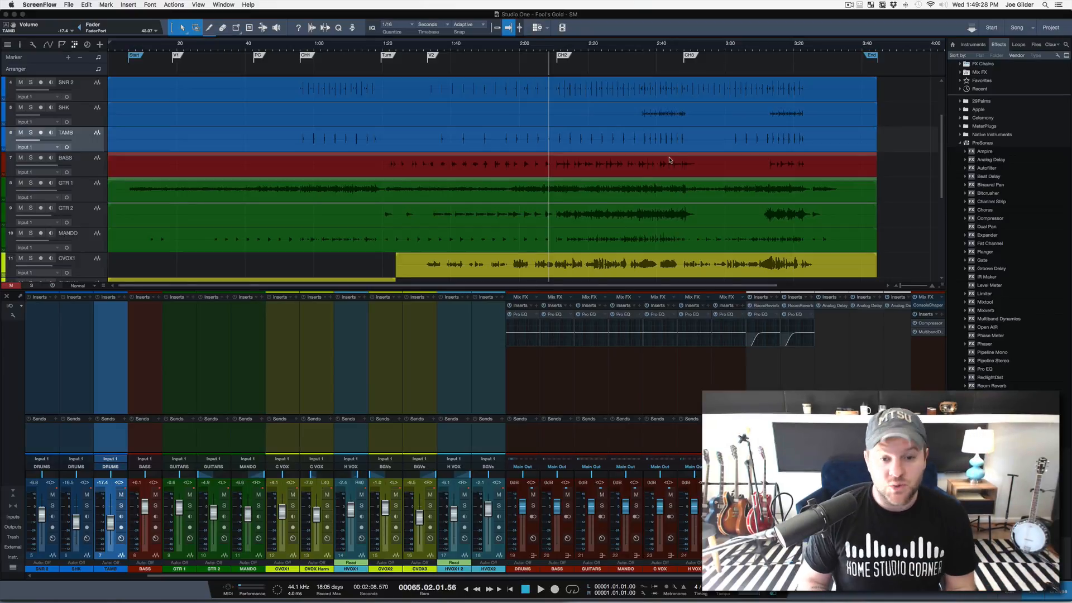
Recolor the HVOX1, CVOX2, CVOX3, HVOX1 2 and HVOX2 tracks purple
left_click(531, 394)
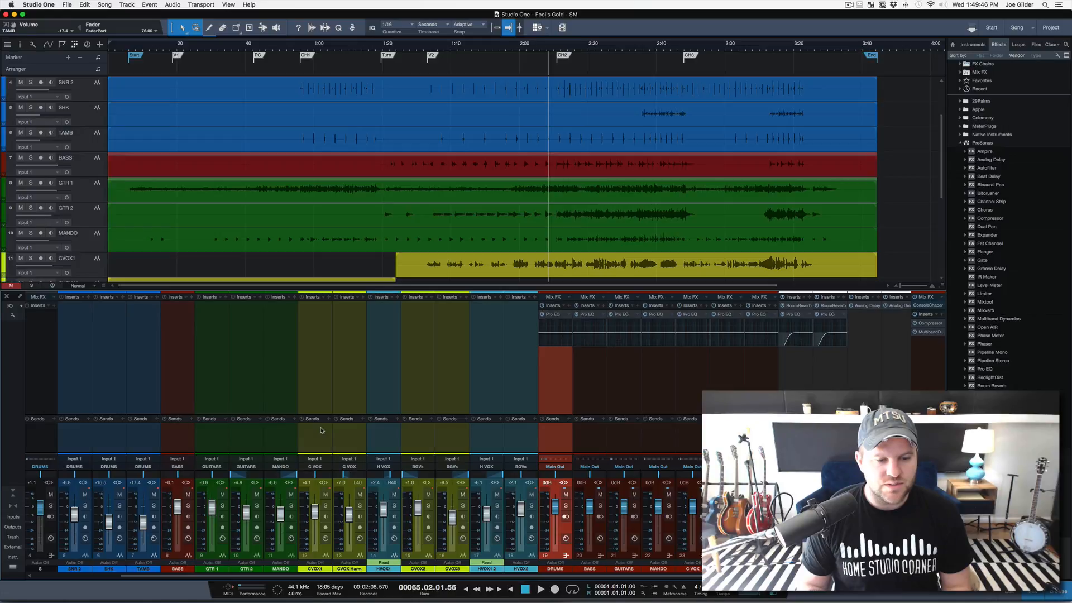
scroll(391, 435, "down", 6)
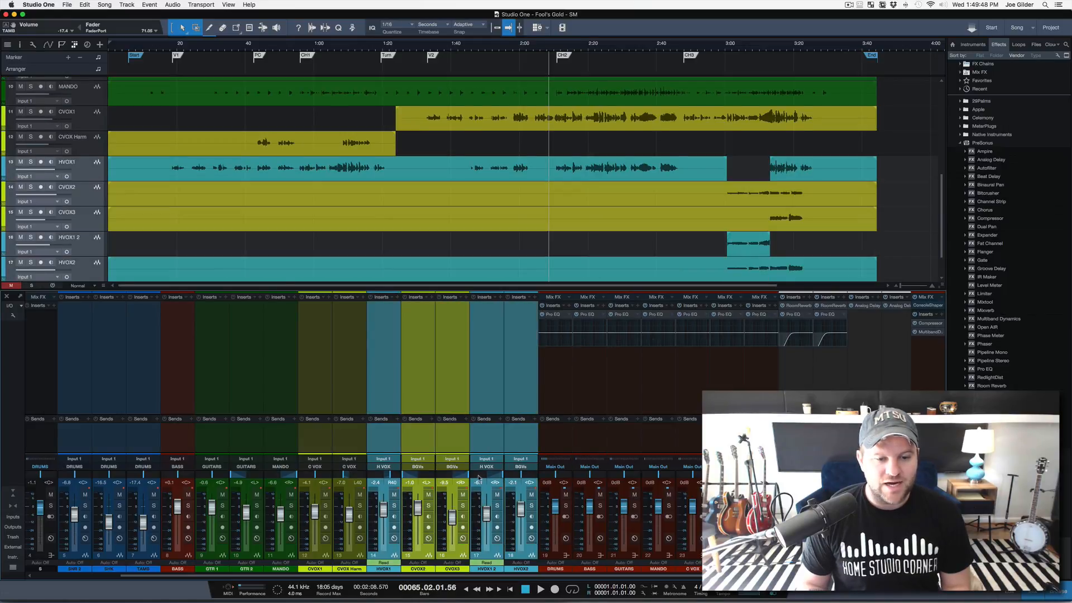
left_click(464, 571)
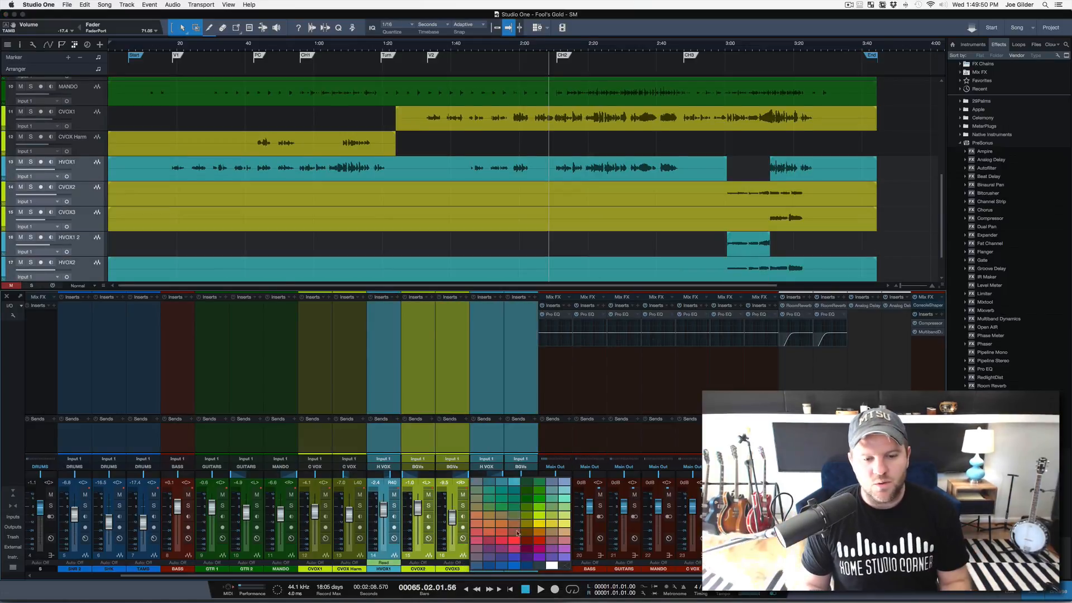
left_click(525, 560)
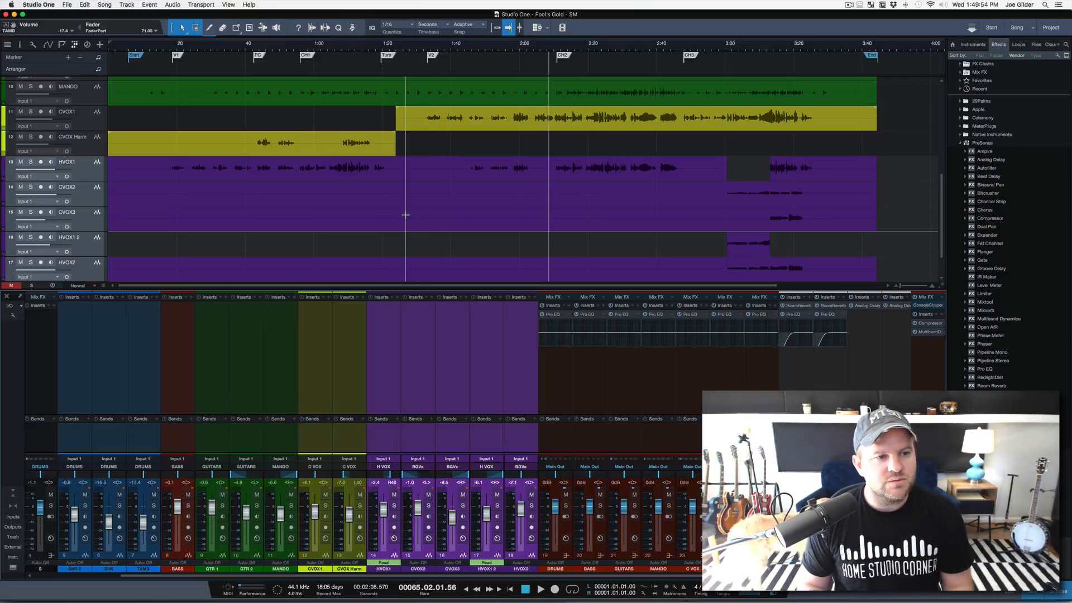
Recolor only the HVOX1 track yellow to match the CVOX1 and CVOX Harm tracks
left_click(391, 419)
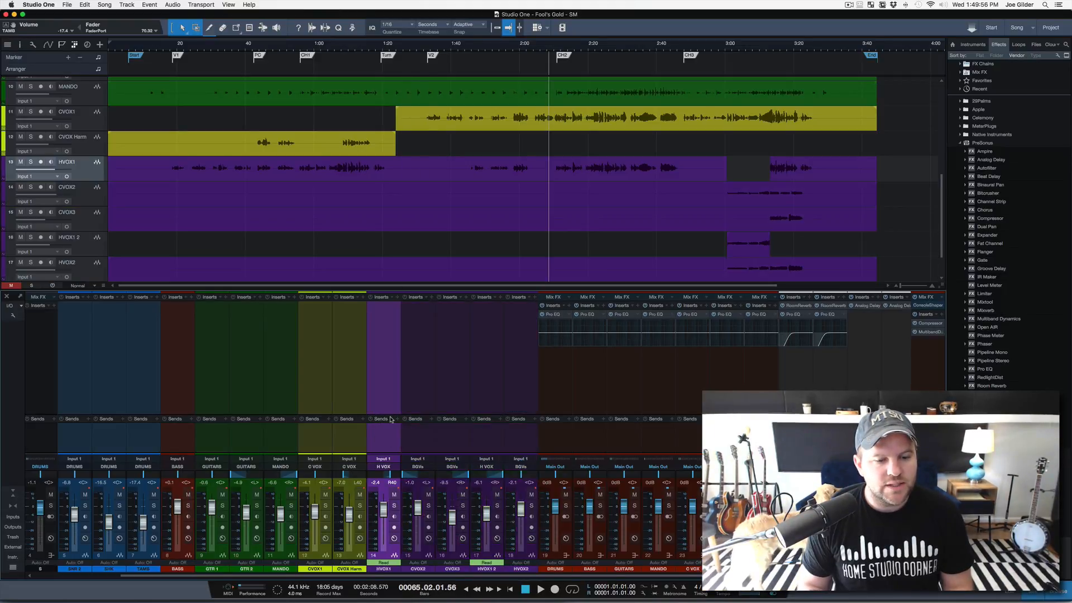
left_click(397, 570)
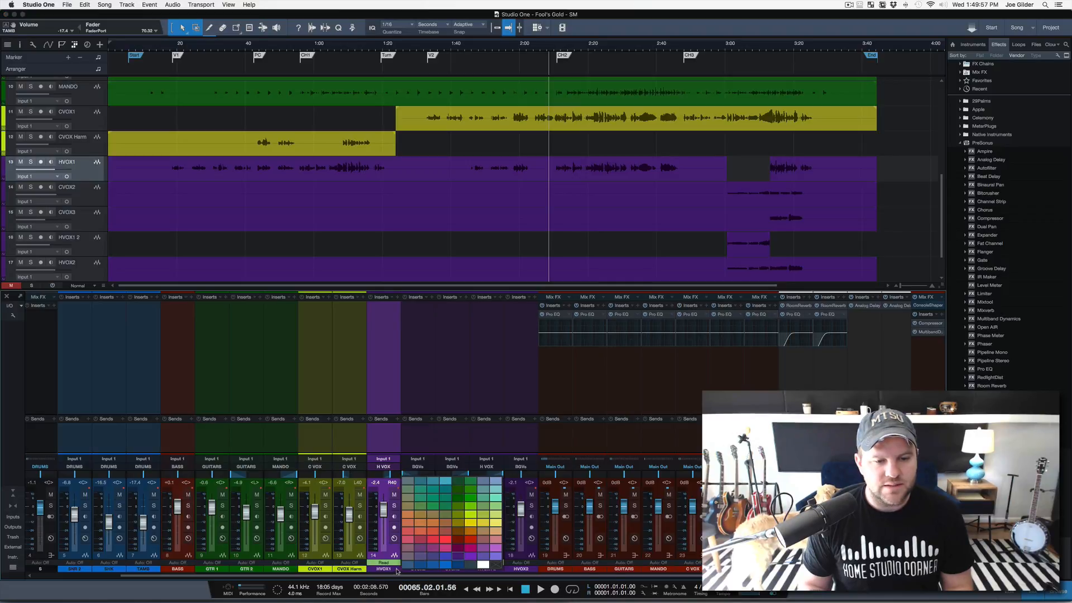
left_click(472, 525)
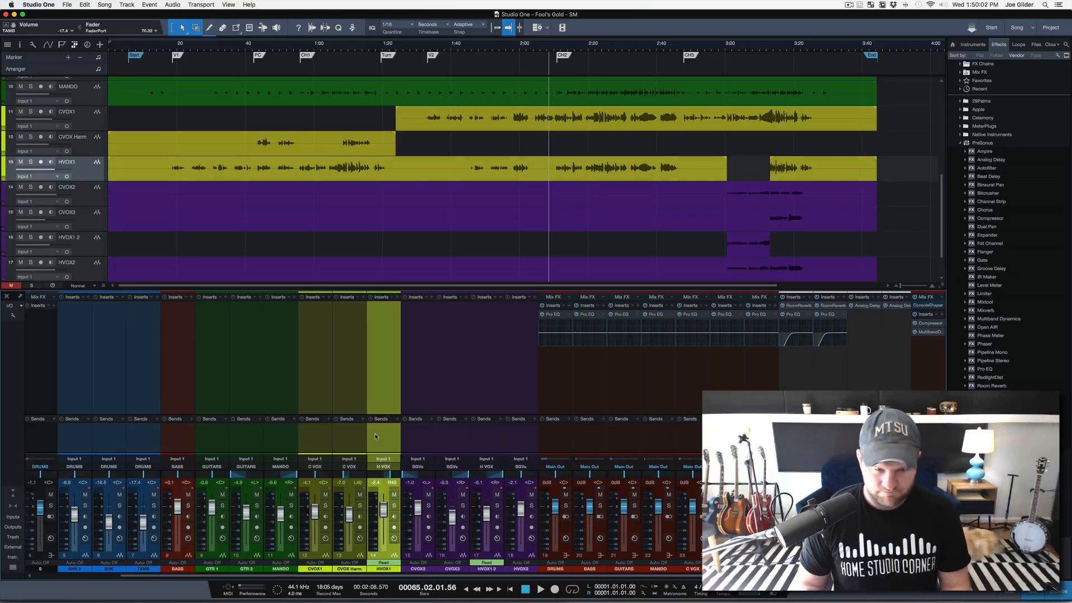
Place the playback cursor just before the CH2 marker
scroll(375, 436, "left", 3)
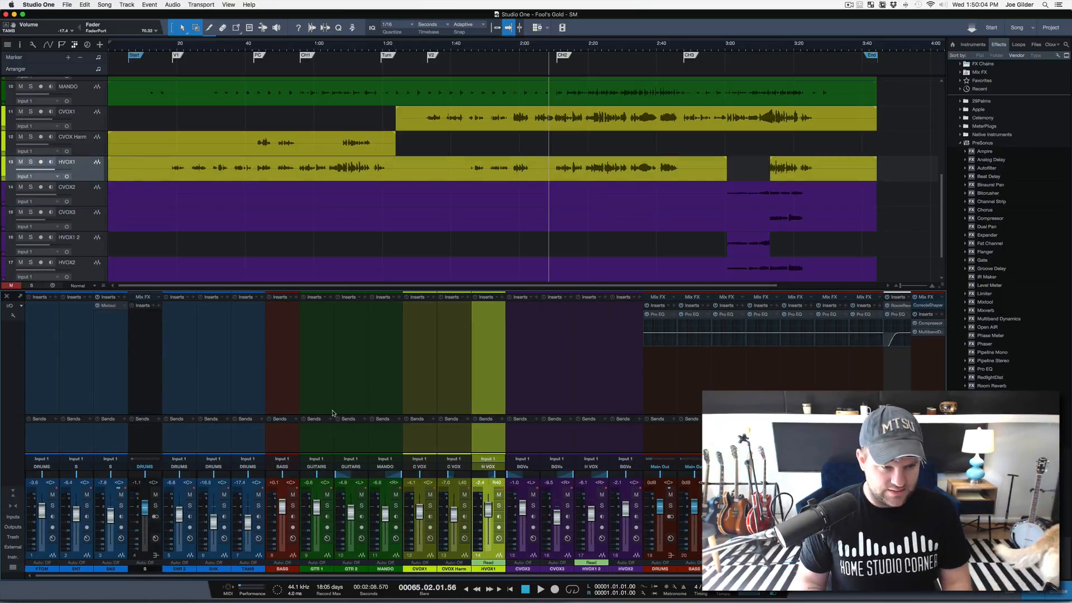
scroll(381, 202, "up", 5)
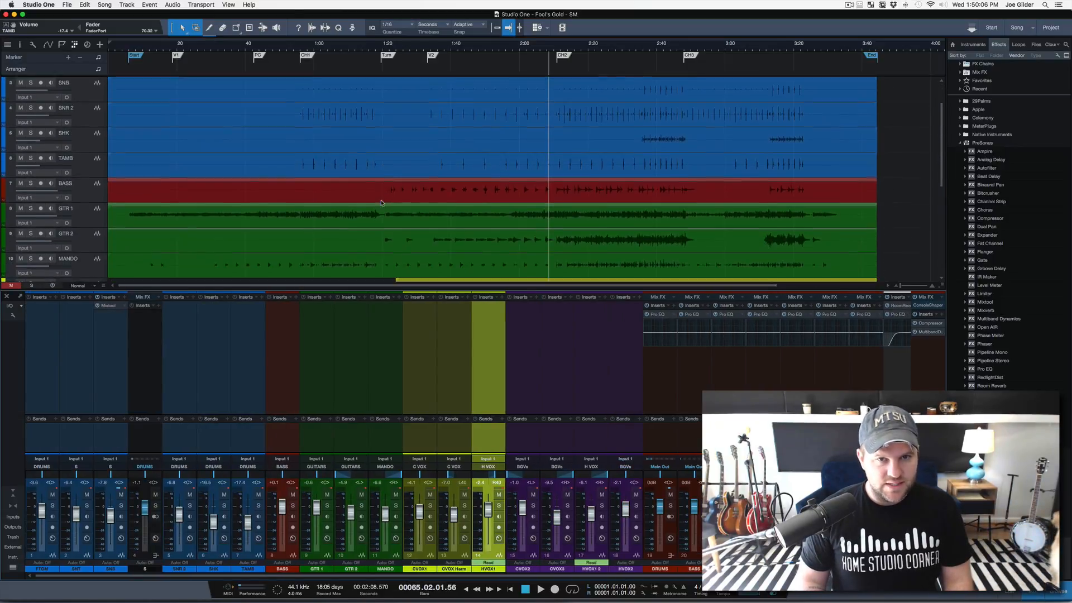
scroll(382, 202, "down", 1)
left_click(556, 50)
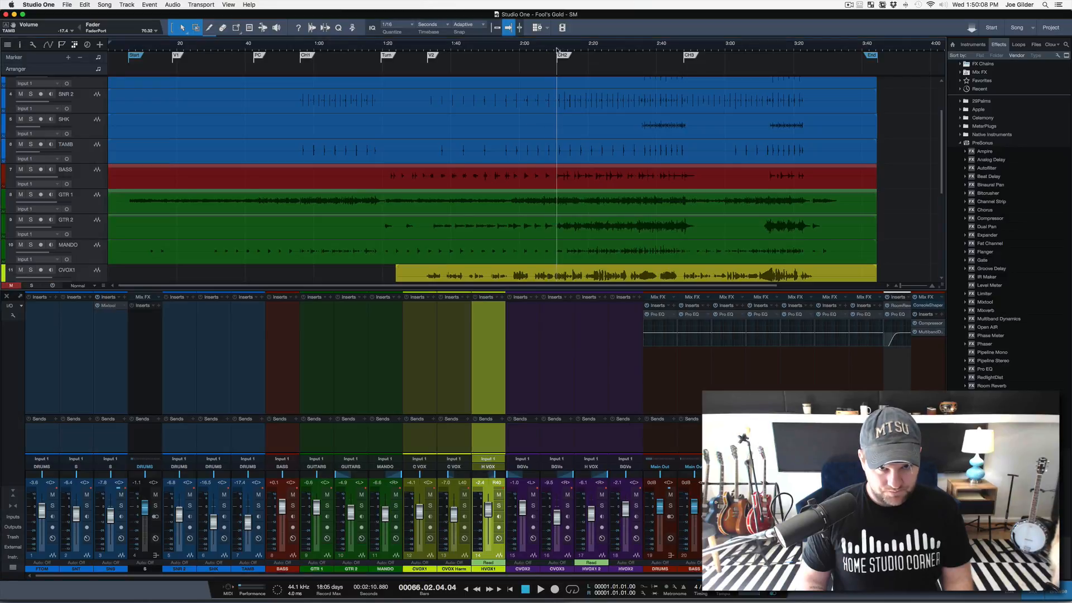
left_click(553, 50)
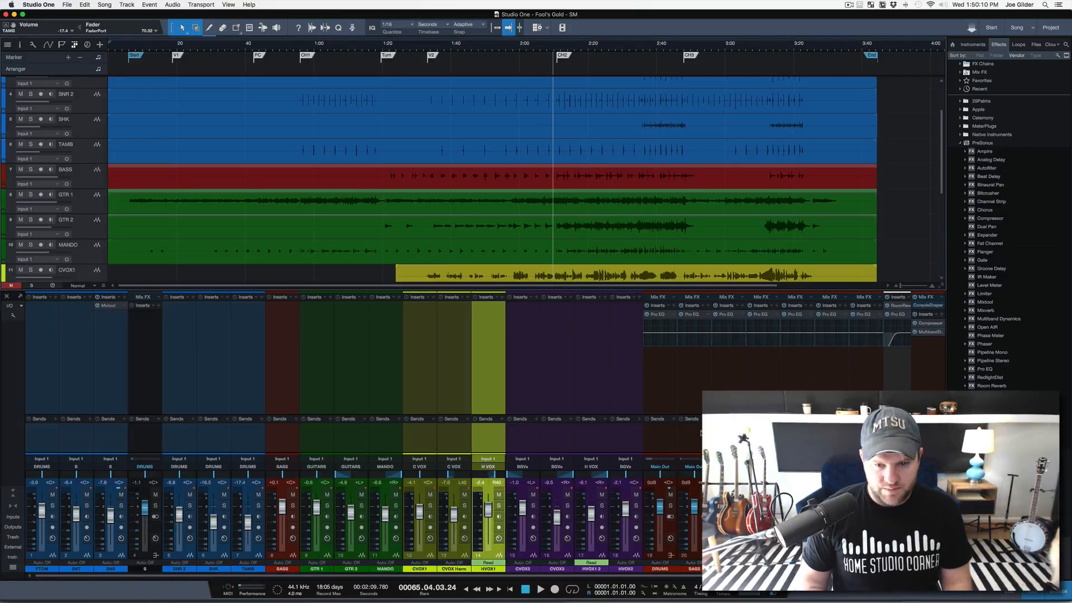
Lower the bus faders from BASS through BGVs all the way down, leaving the DRUMS bus at 0 dB, and select the DRUMS bus
left_click(865, 569, "shift")
left_click_drag(865, 506, 865, 544)
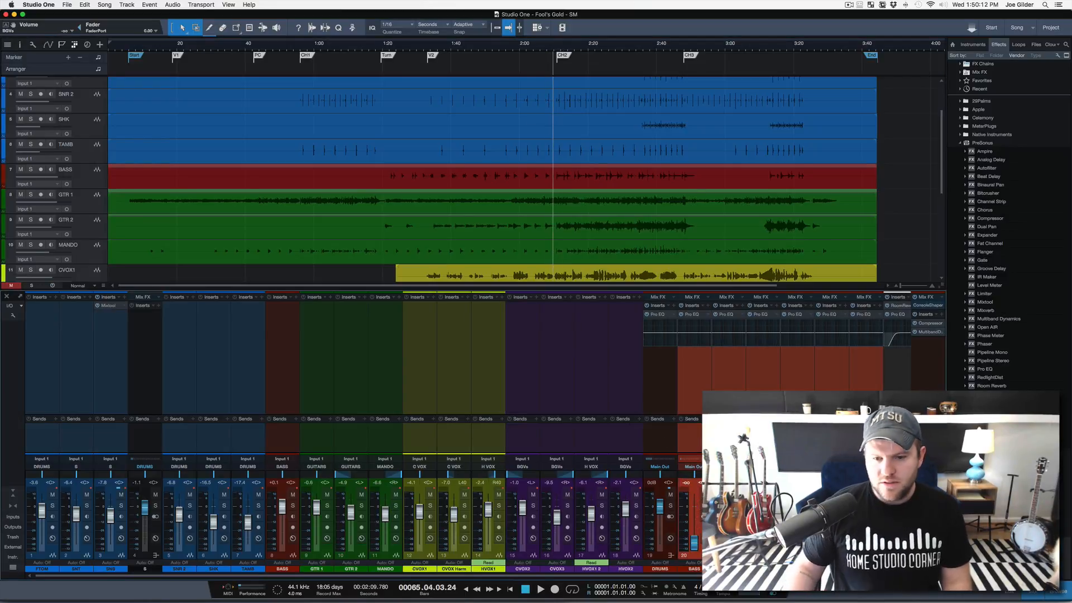
left_click(648, 435)
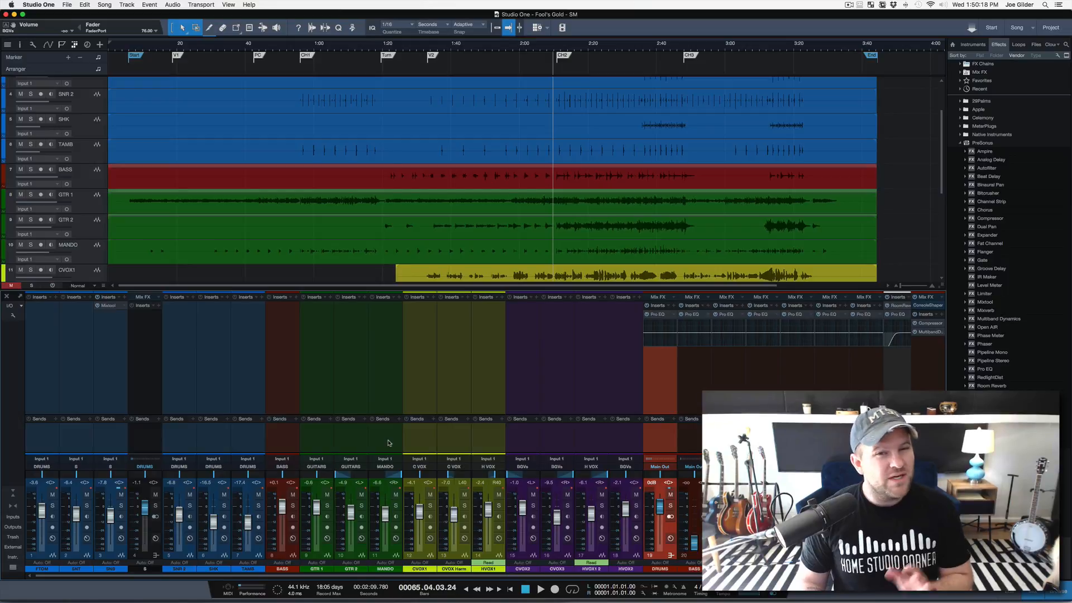
Stop playback of the mix and reposition the playback start closely in front of the CH2 marker
scroll(461, 185, "up", 3)
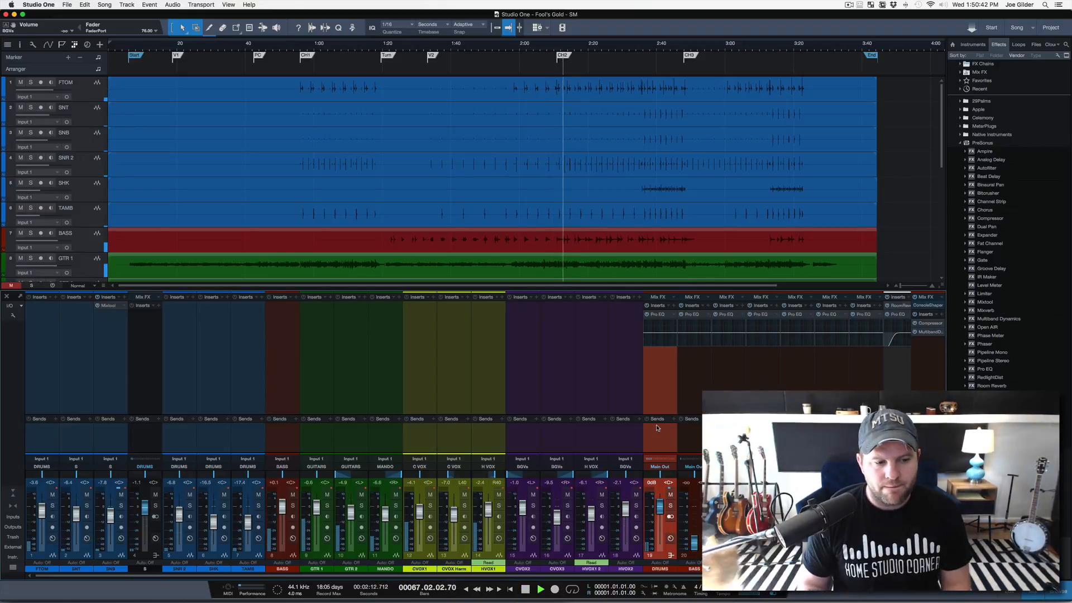
key("space")
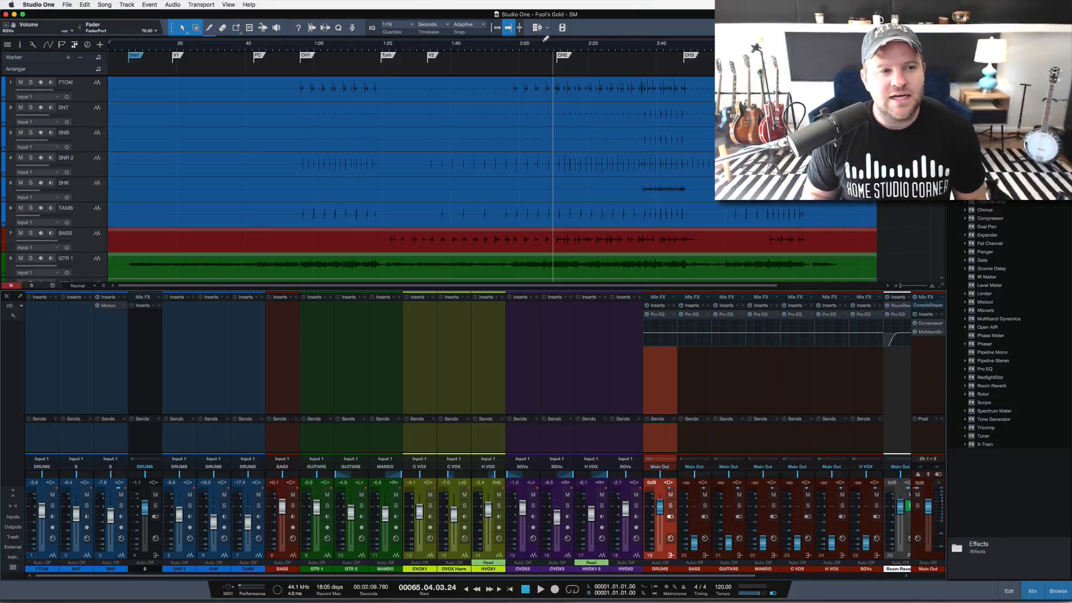
scroll(553, 47, "up", 5)
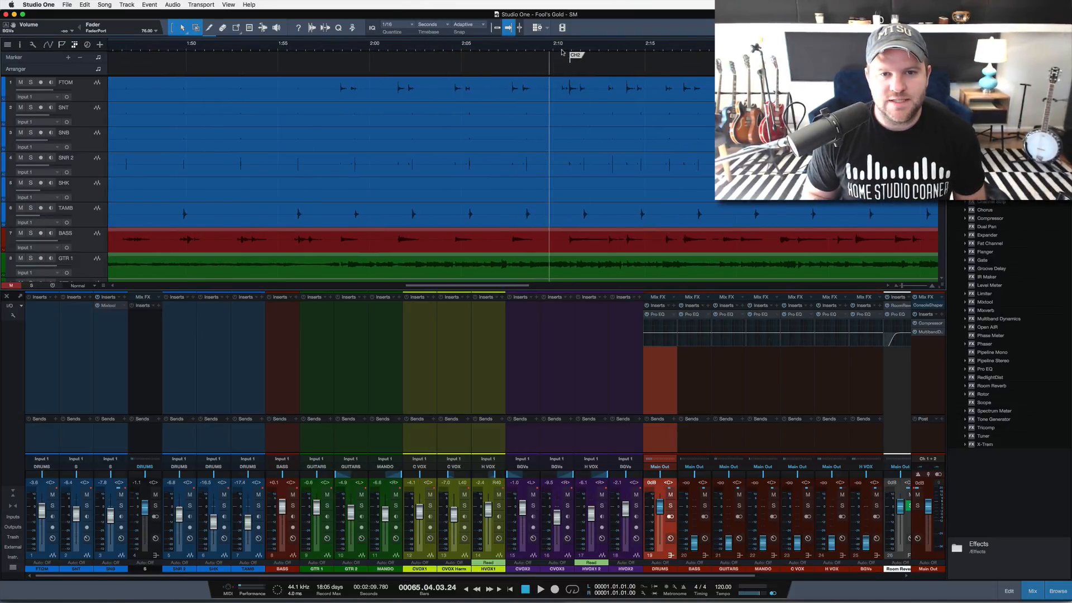
left_click(560, 47)
left_click(552, 46)
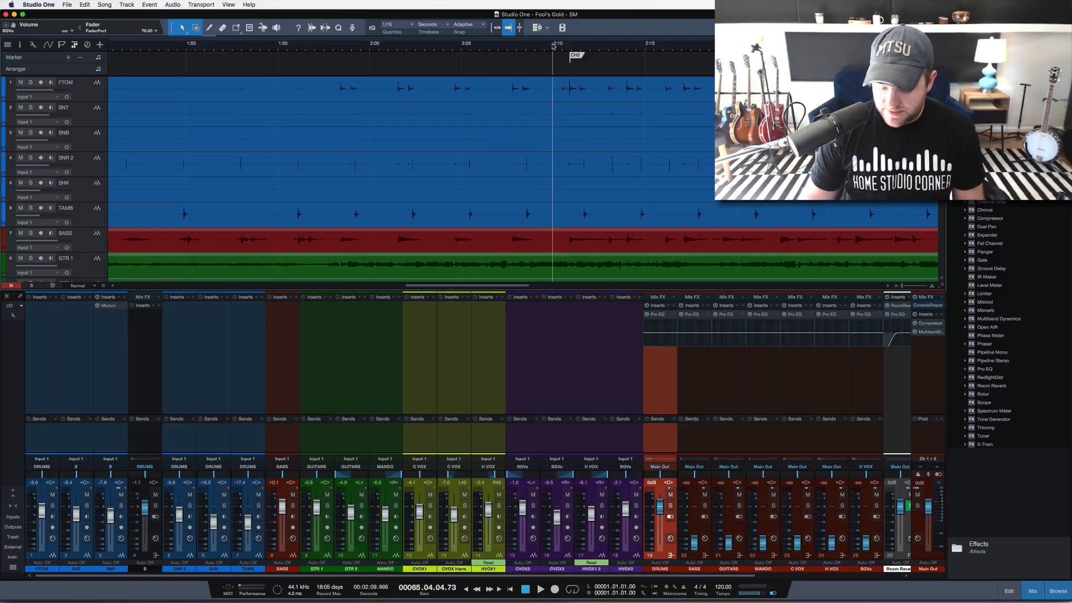
Play the section before CH2, solo the DRUMS bus briefly, clear the solo and stop playback
key("space")
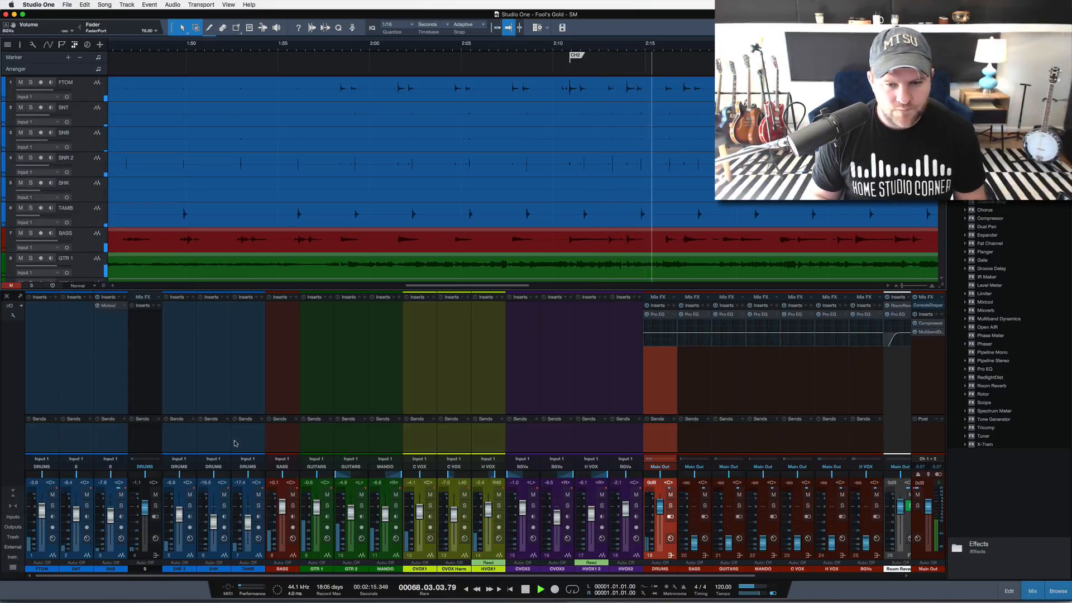
left_click(669, 505)
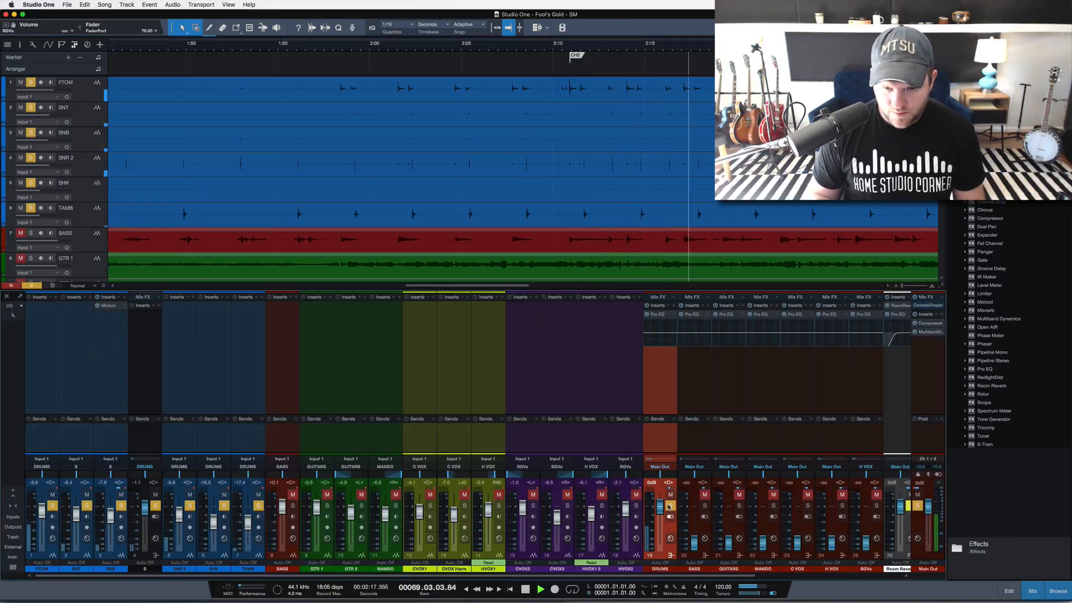
left_click(670, 505)
key("space")
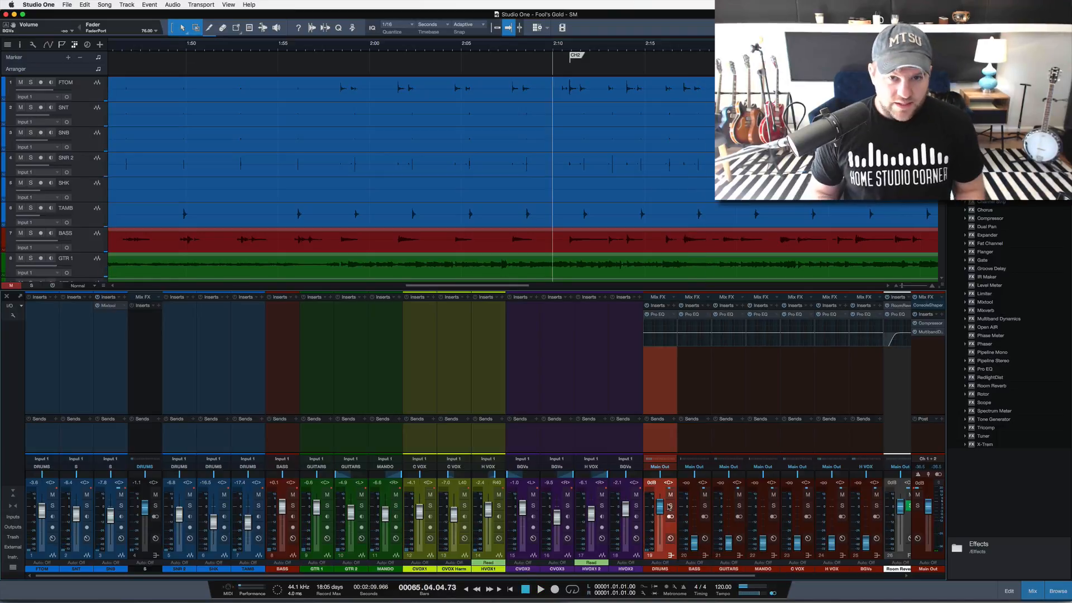
Solo the FTOM track and listen to it from the playback start before CH2
left_click(40, 438)
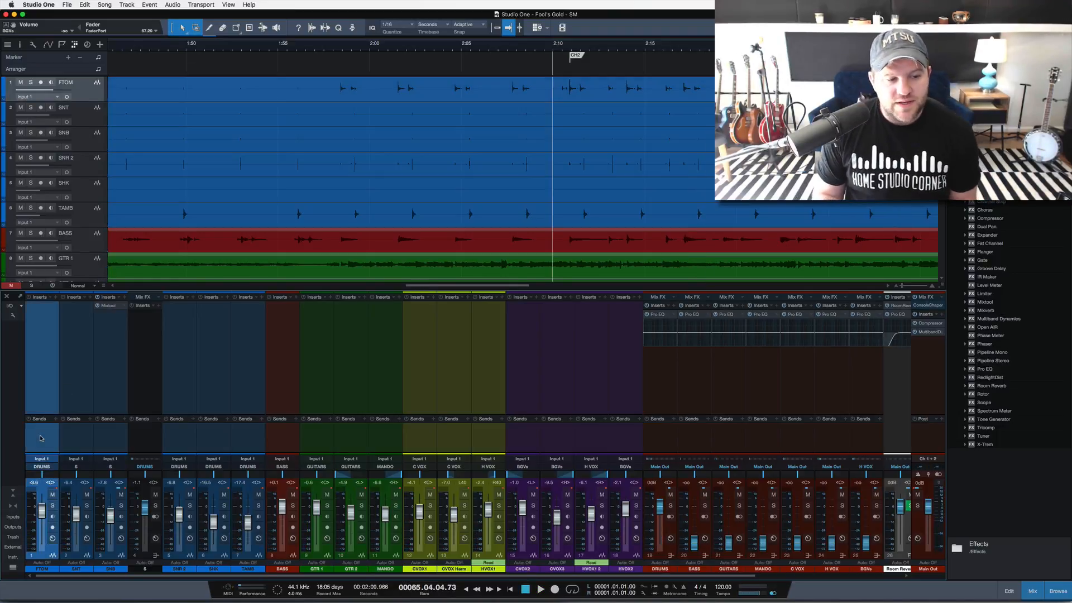
key("s")
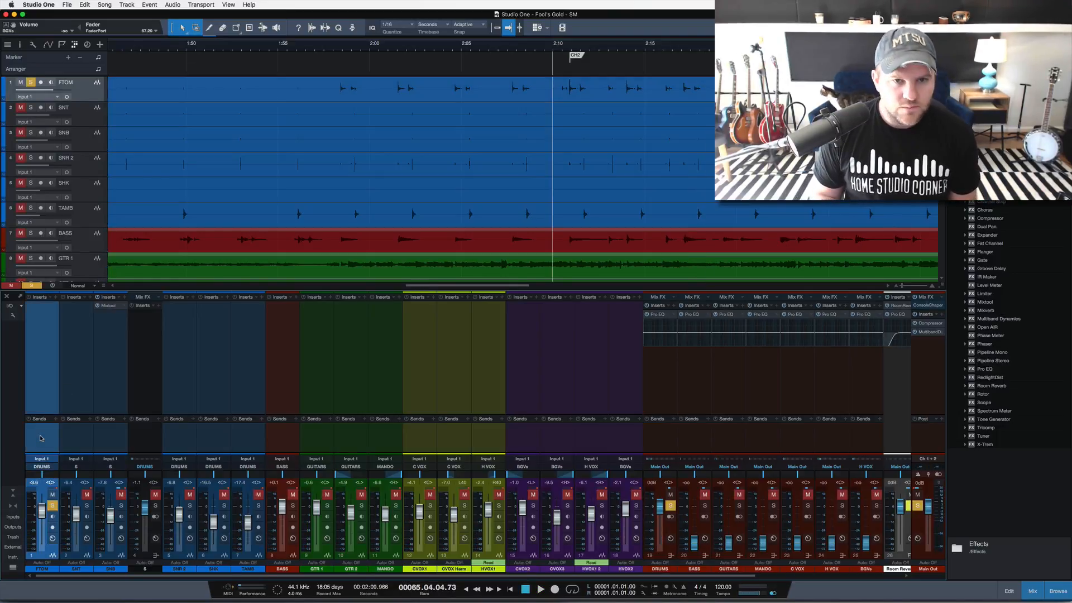
key("space")
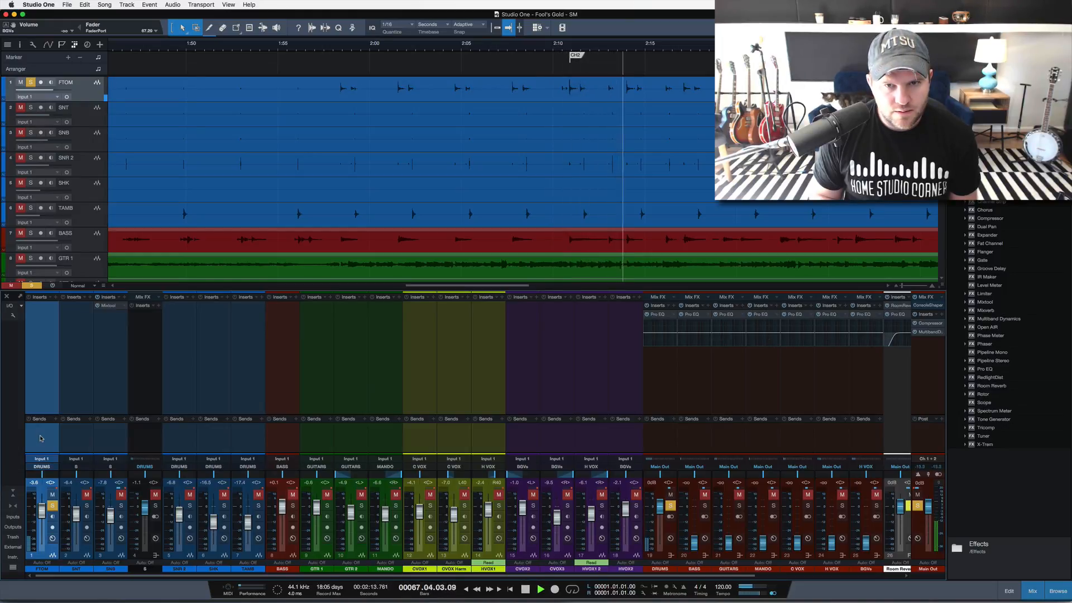
key("space")
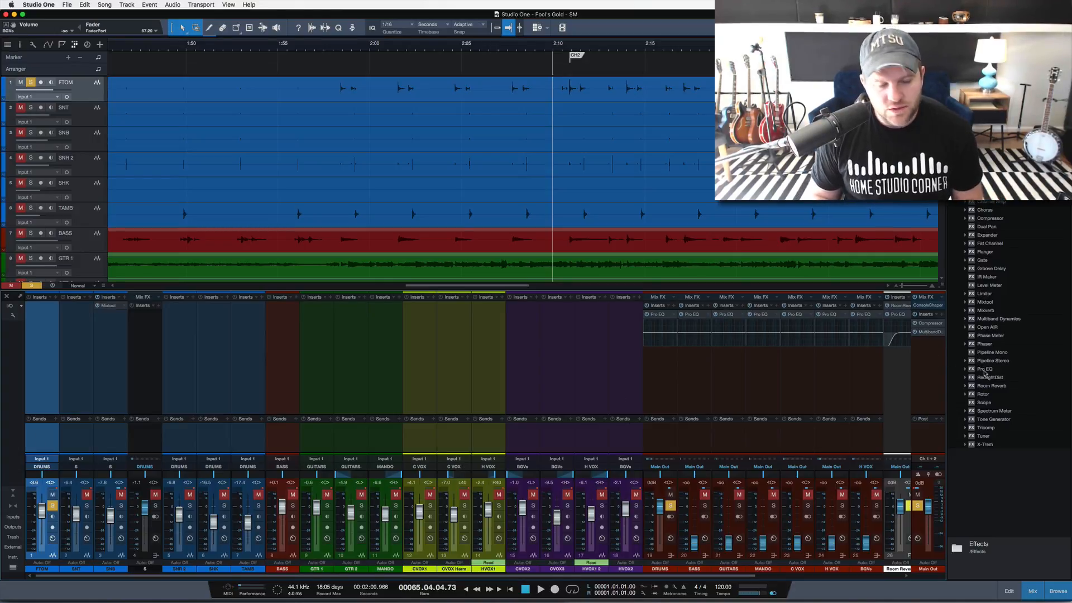
Insert a Pro EQ on the FTOM track and play the track to check its frequency spectrum
left_click_drag(958, 372, 45, 321)
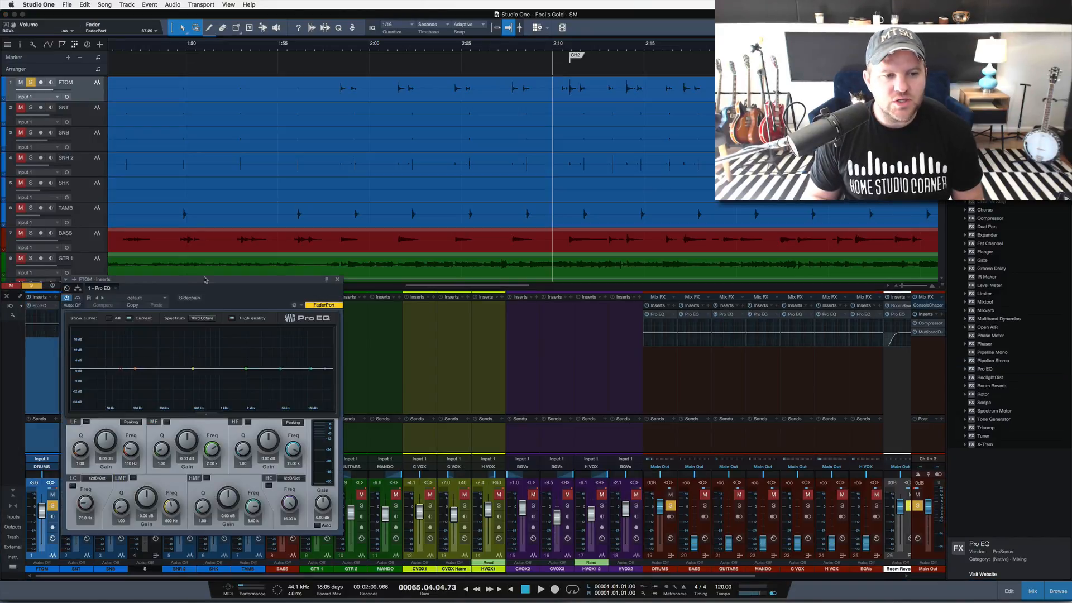
left_click_drag(204, 279, 347, 101)
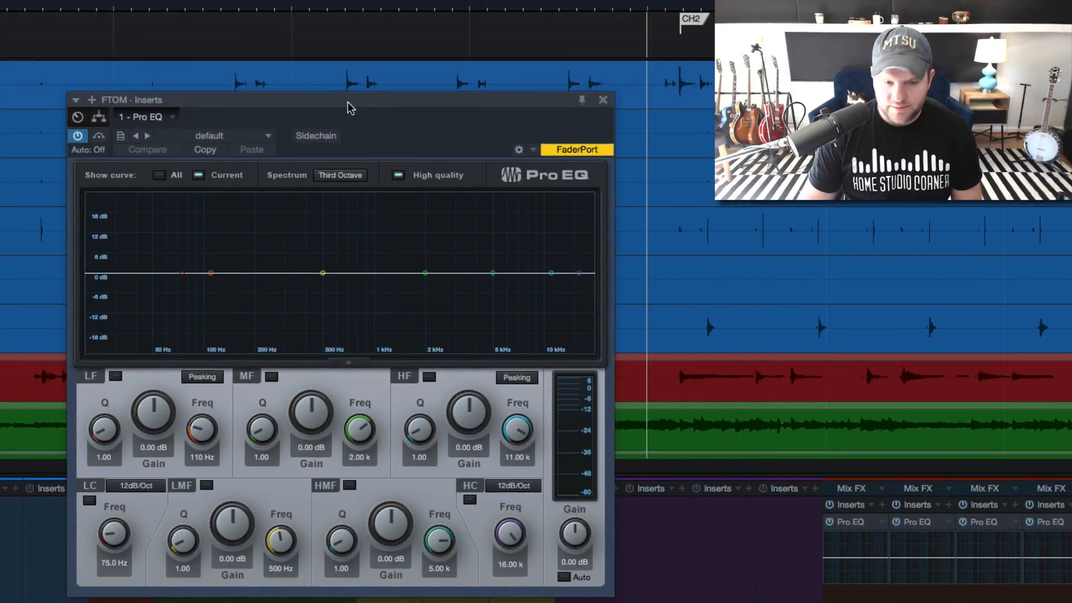
key("space")
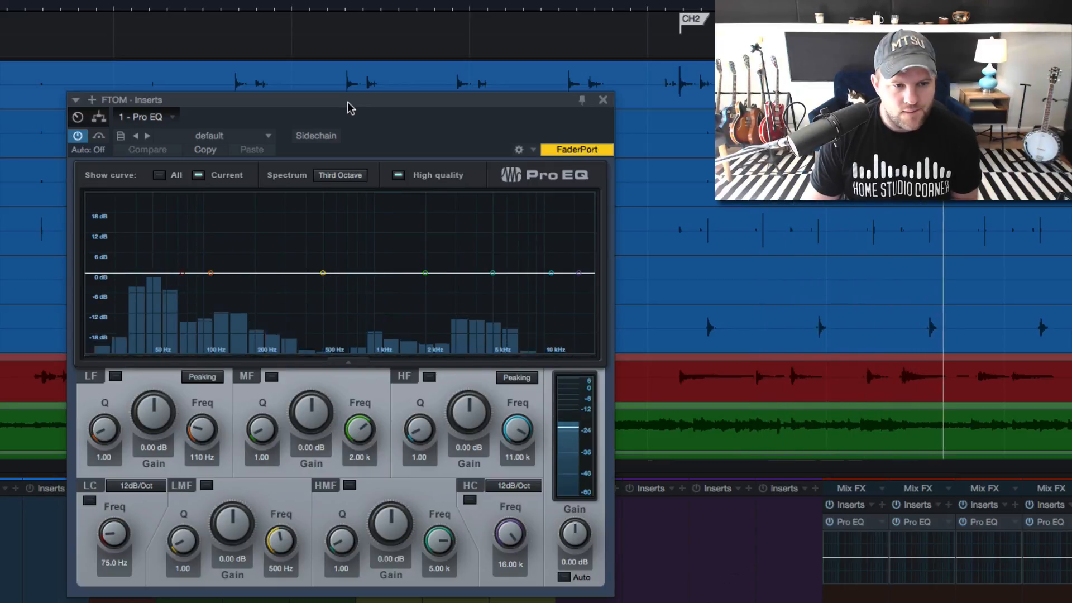
key("space")
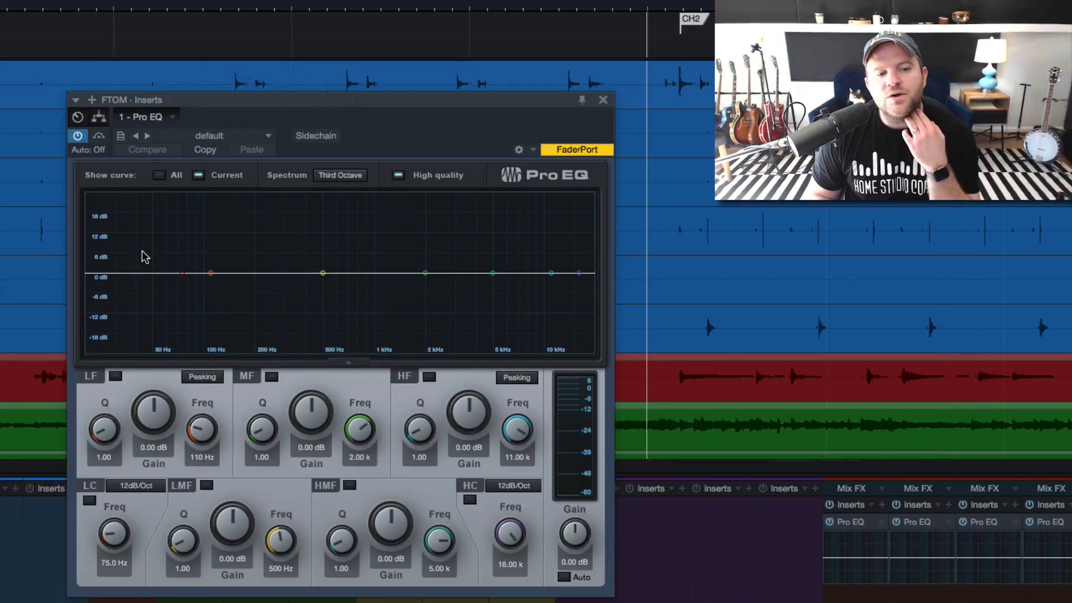
Try a 24 dB/Oct low cut at 46.2 Hz on the FTOM track, audition it and switch the low cut off
left_click(89, 500)
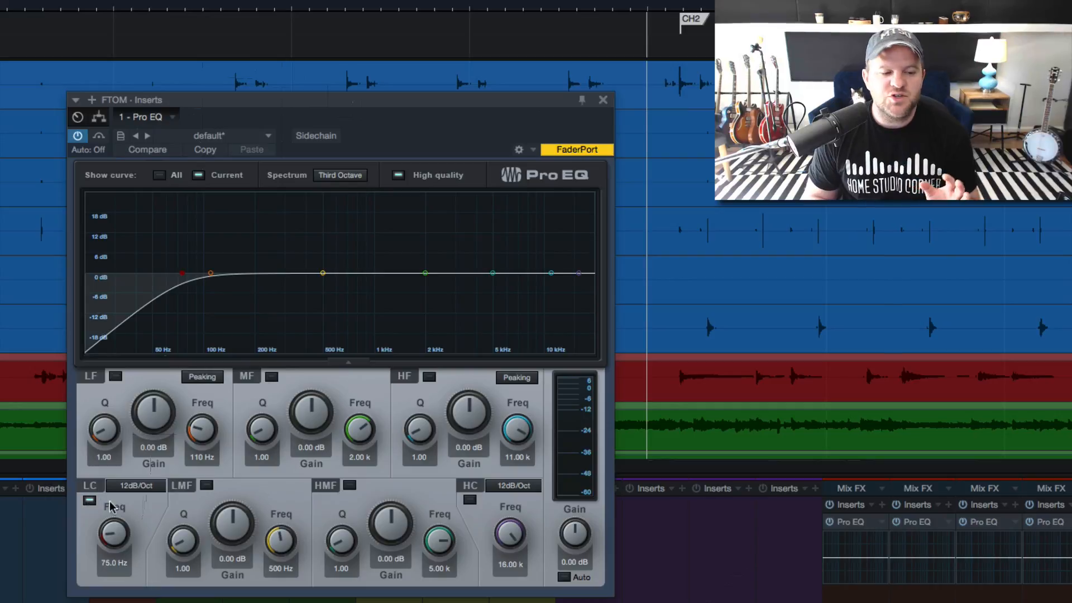
left_click(132, 488)
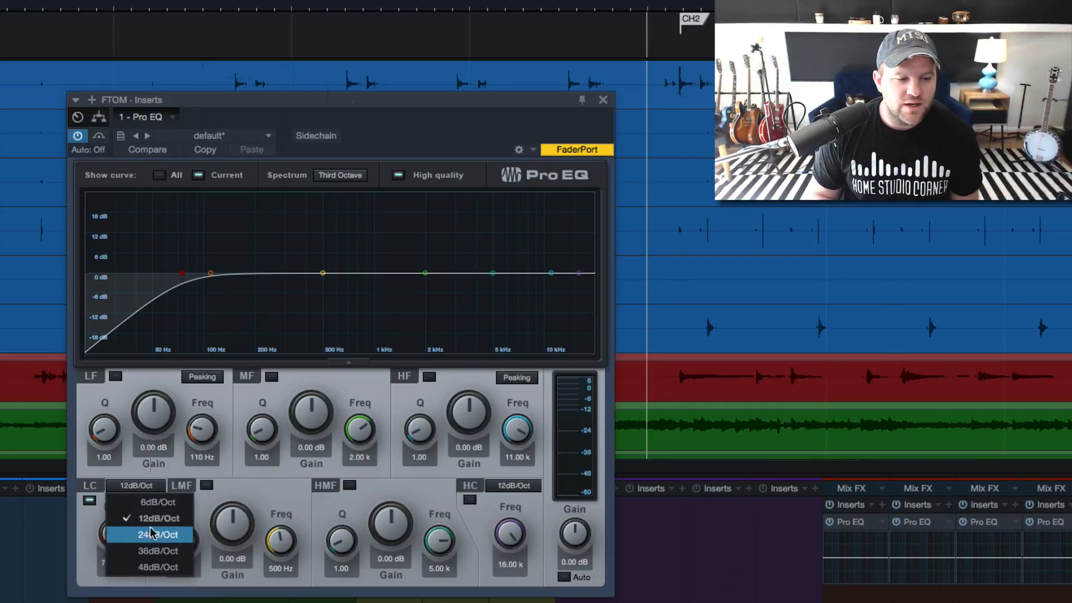
left_click(149, 534)
left_click_drag(113, 536, 116, 542)
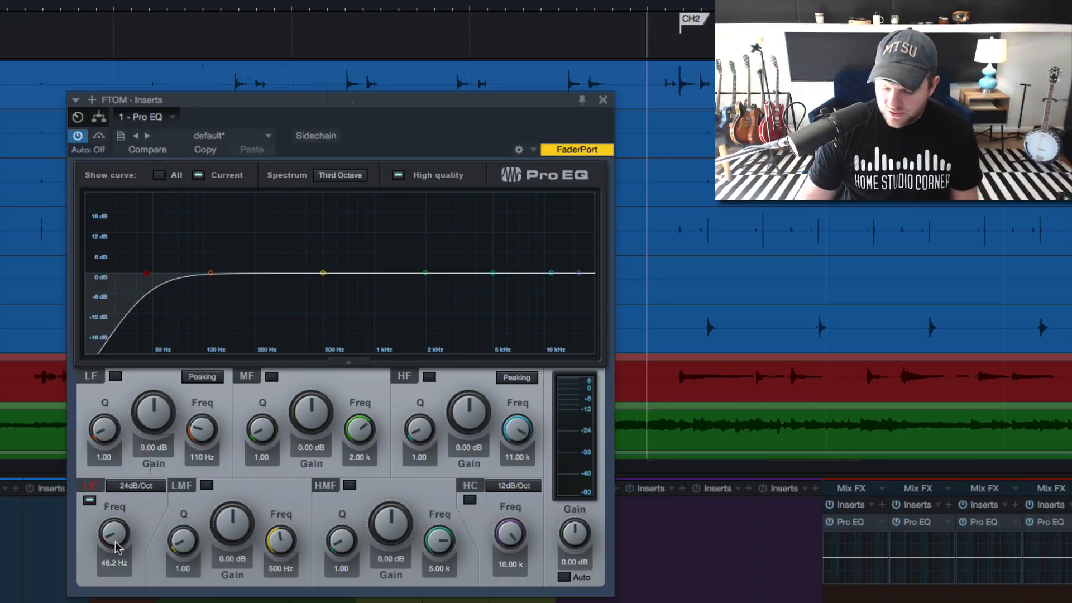
key("space")
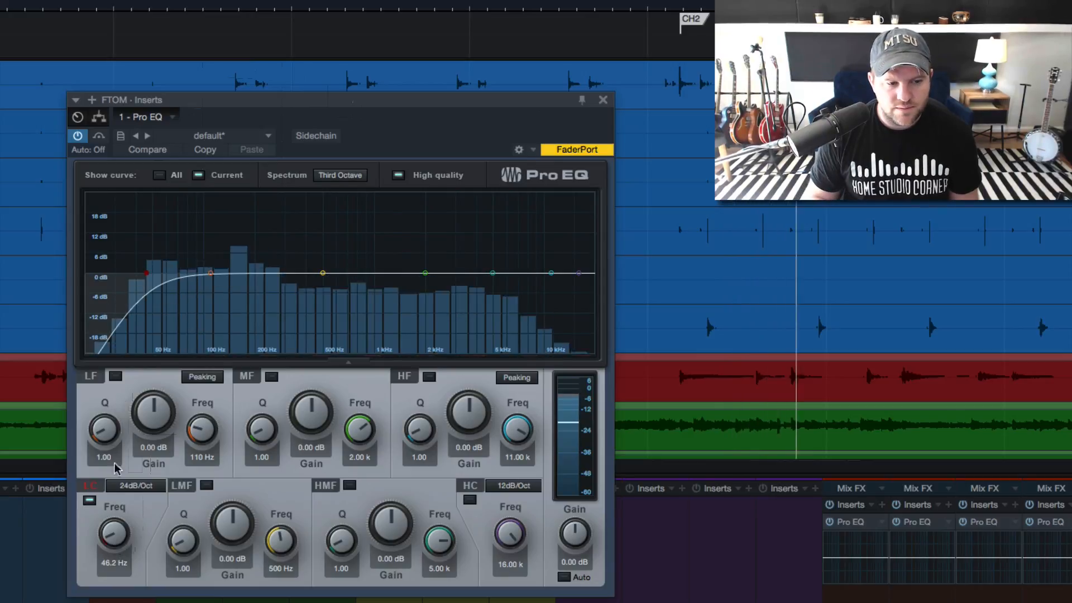
key("space")
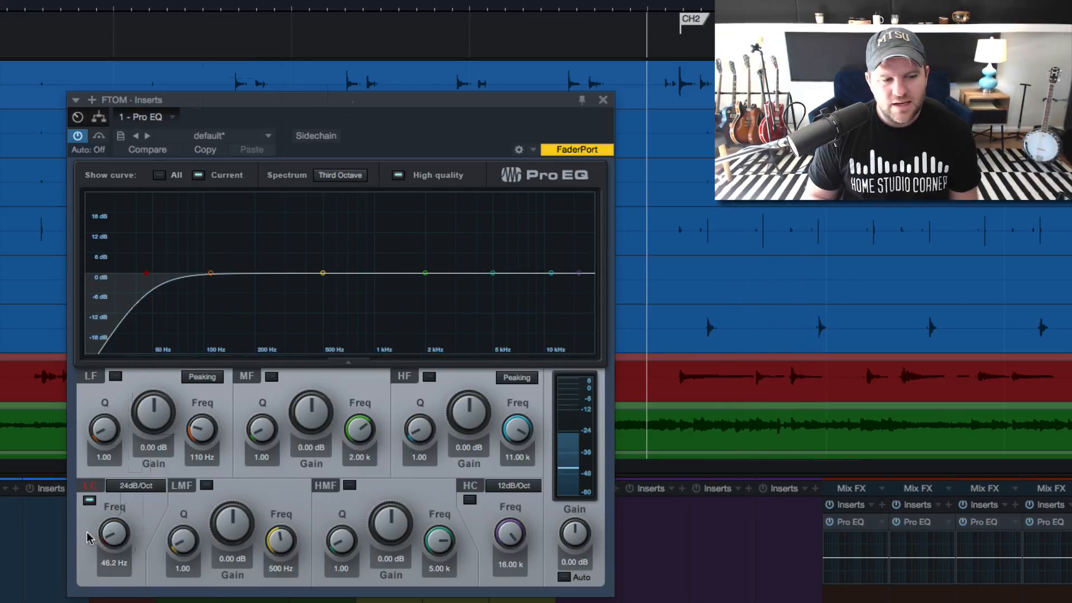
left_click(89, 500)
Try a narrow LF peaking cut of about -20.94 dB at 50.4 Hz with Q 7.00 on the FTOM track while auditioning it
left_click_drag(211, 273, 197, 306)
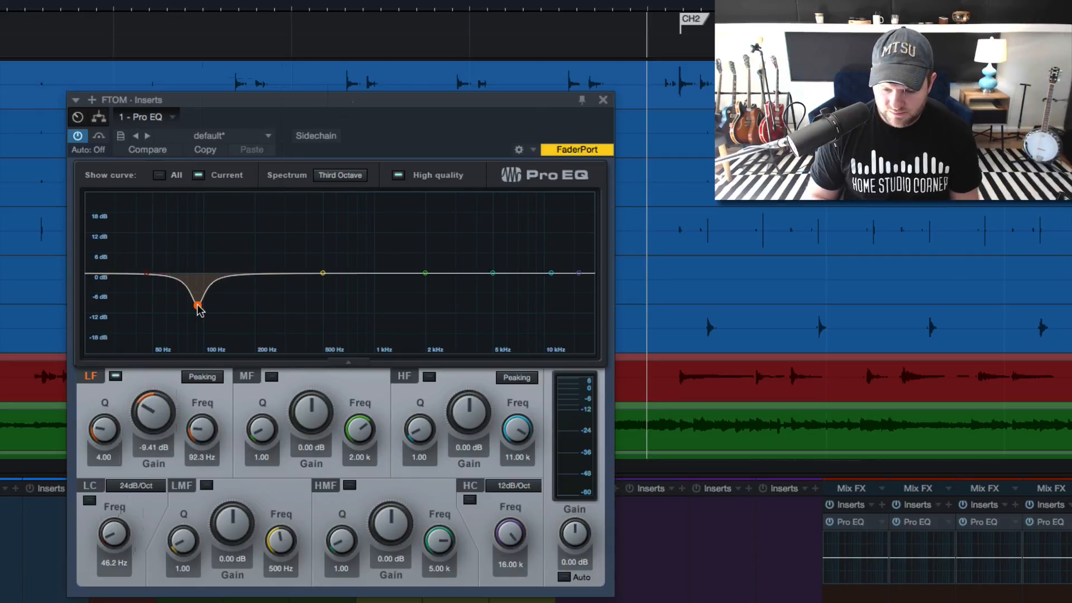
key("space")
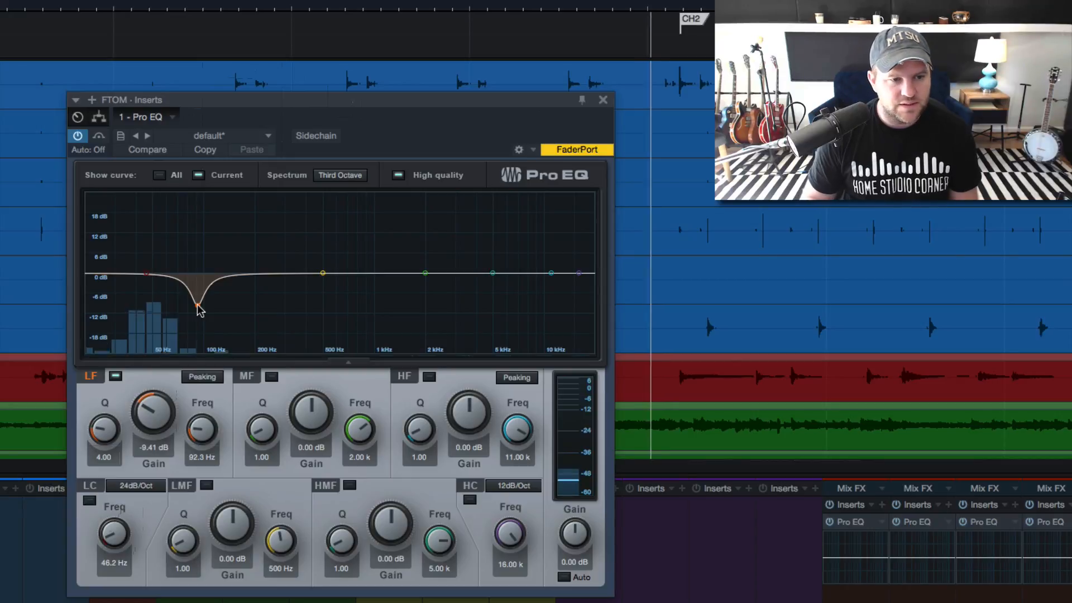
left_click_drag(197, 306, 186, 308)
left_click_drag(269, 299, 153, 346)
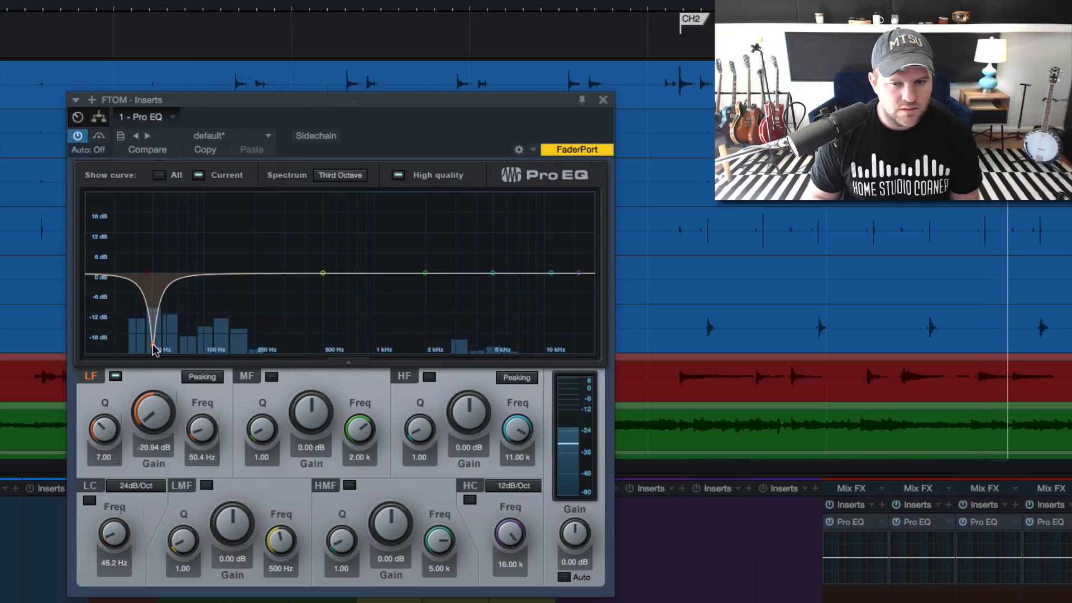
key("space")
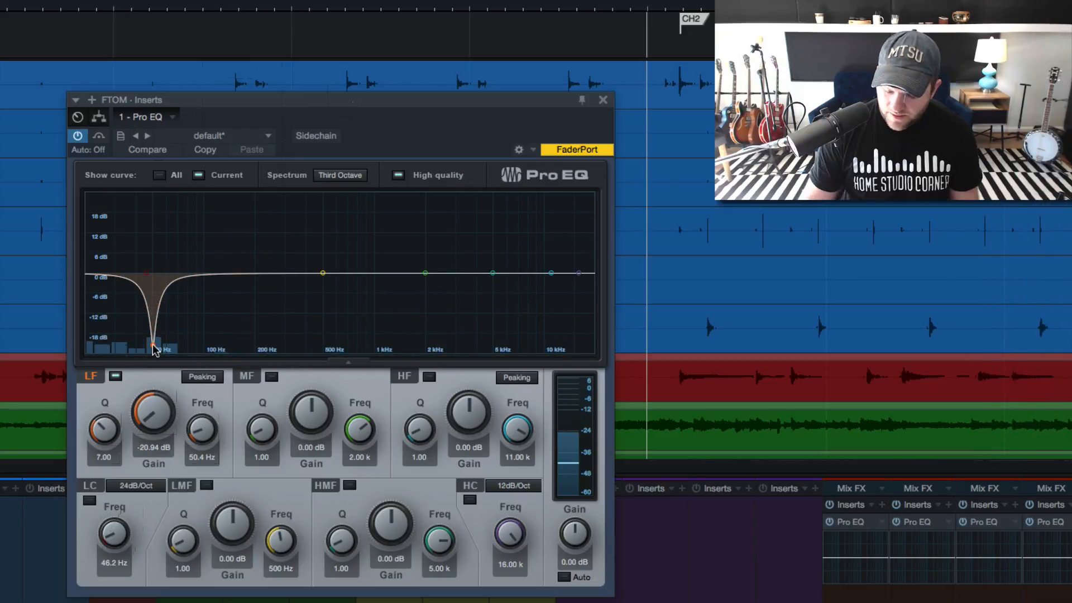
Switch off the LF band, reset its gain, frequency and Q, and audition the FTOM track with a flat EQ
double_click(153, 345)
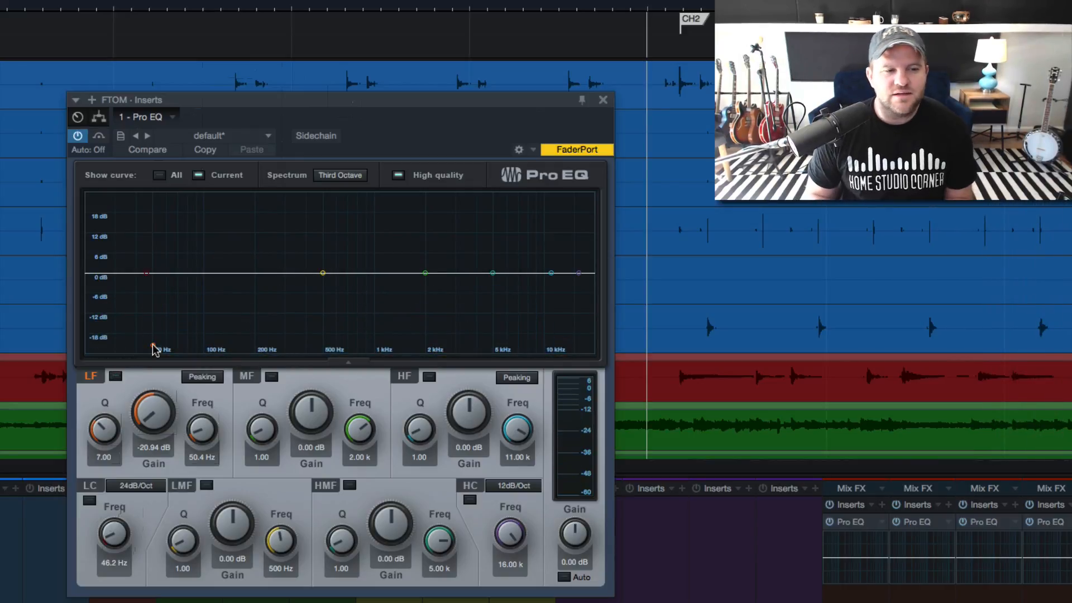
double_click(153, 416)
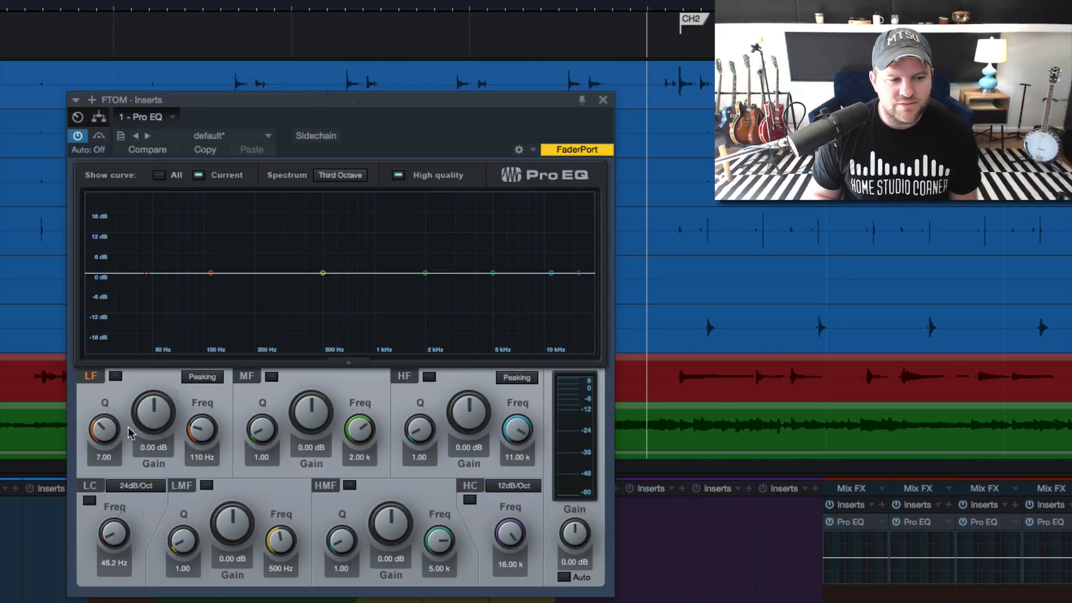
double_click(106, 439)
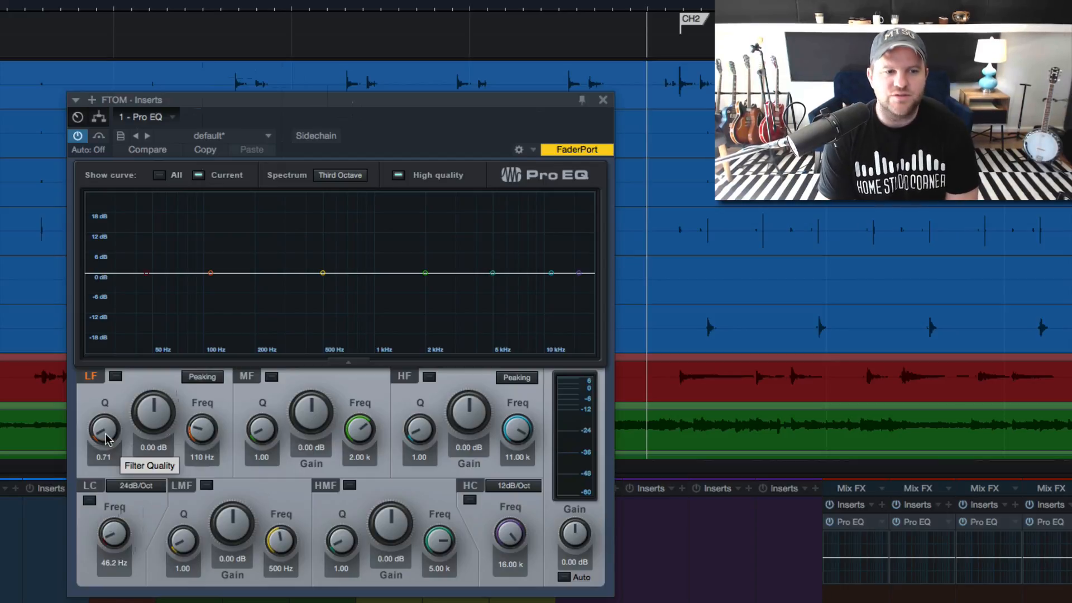
key("space")
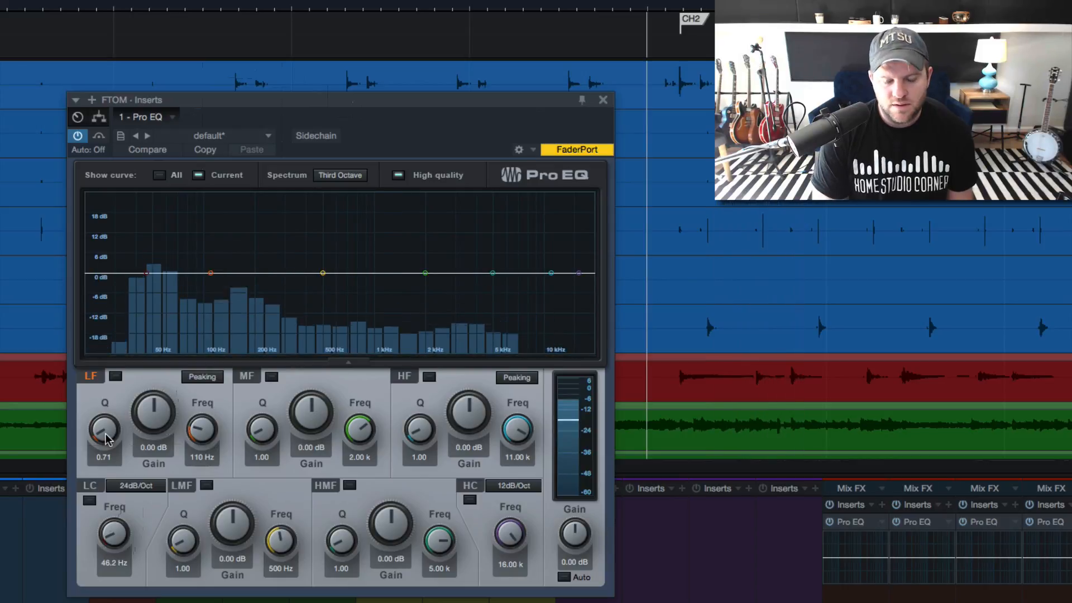
key("space")
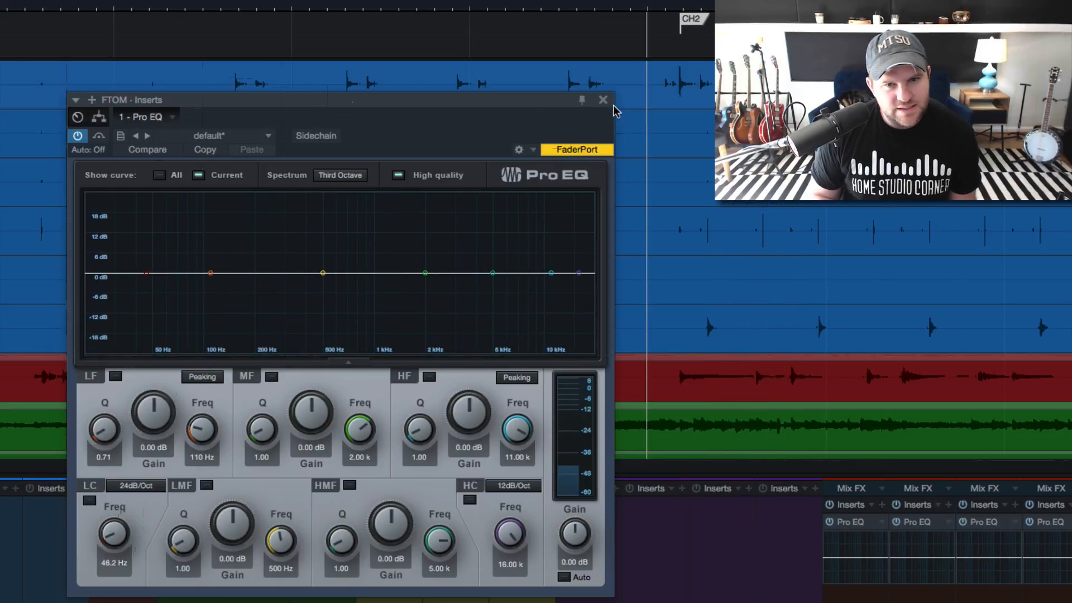
Close the Pro EQ on the FTOM track and replace it with an Expander
left_click(603, 100)
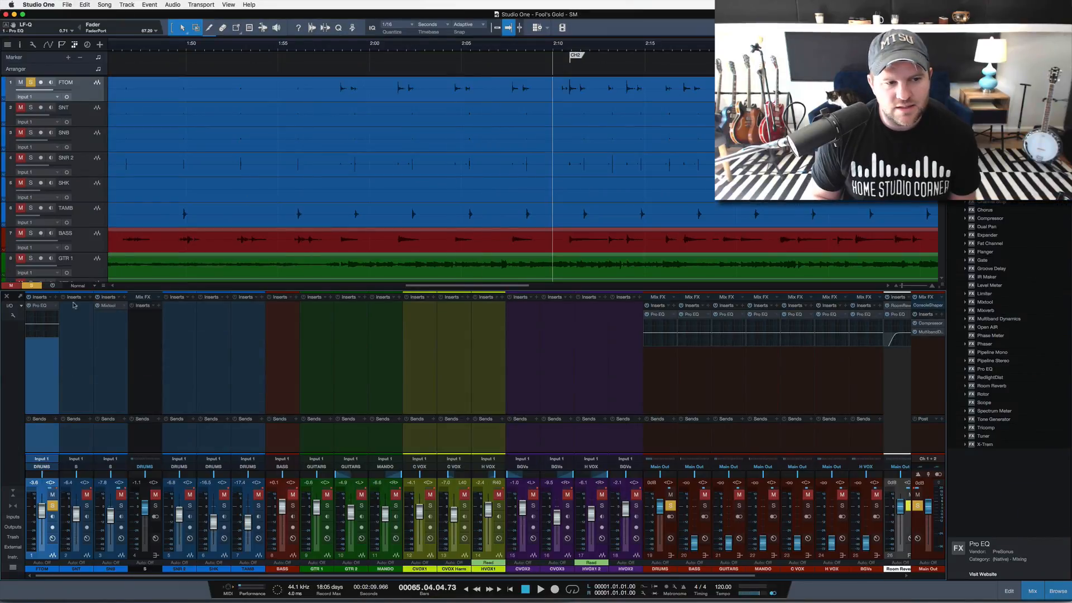
left_click(55, 306)
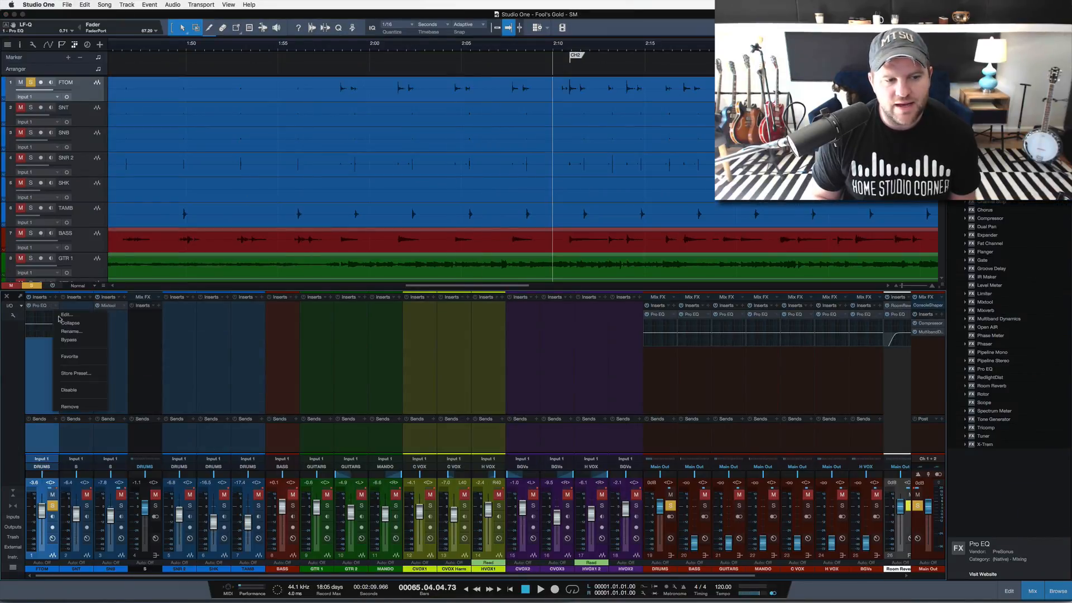
left_click(82, 410)
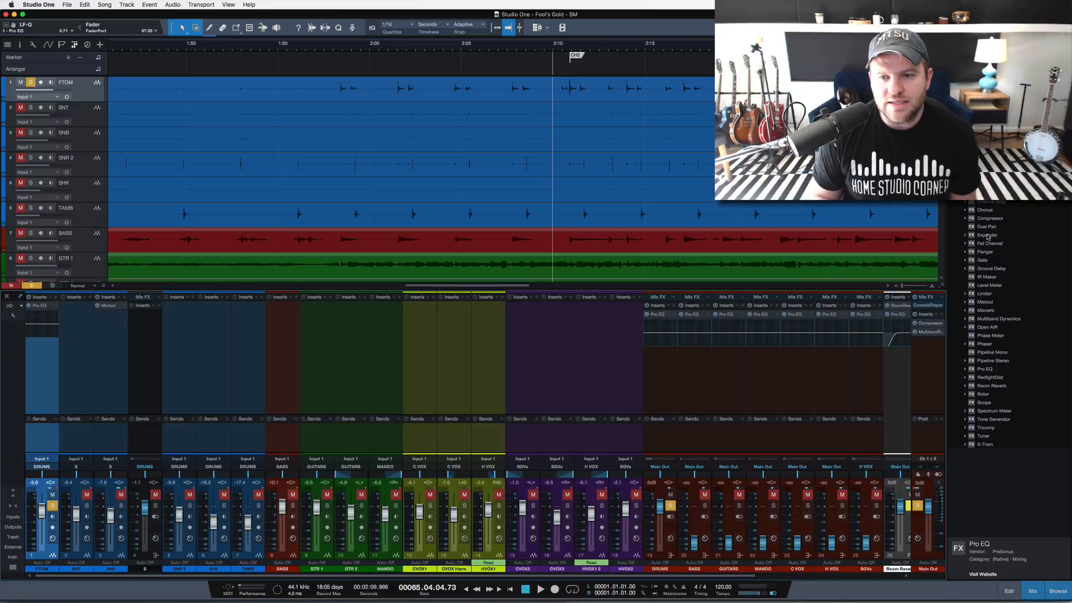
left_click_drag(987, 234, 43, 310)
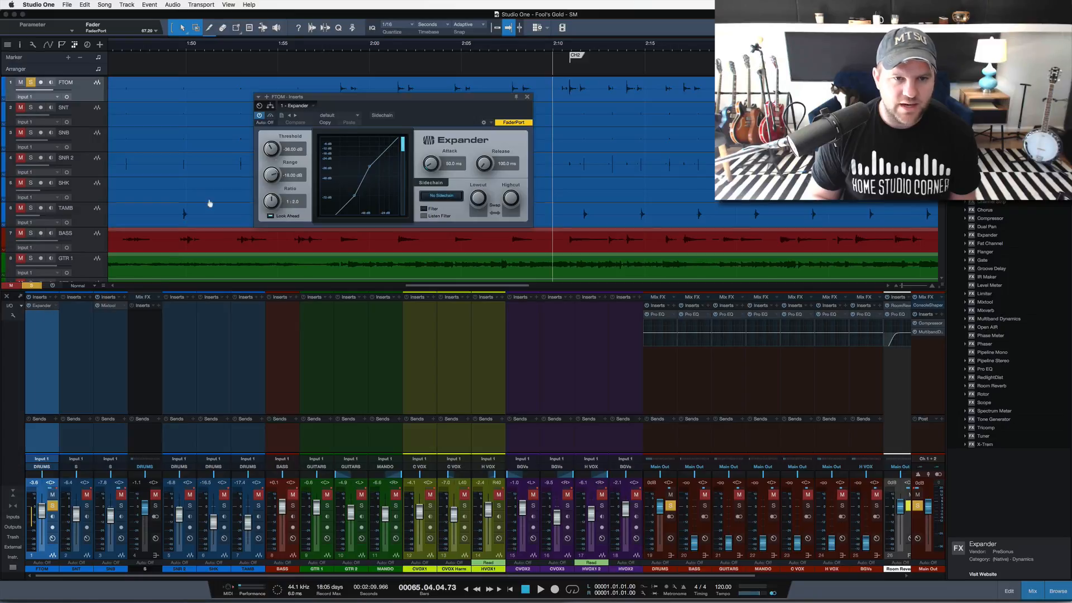
left_click_drag(337, 102, 260, 240)
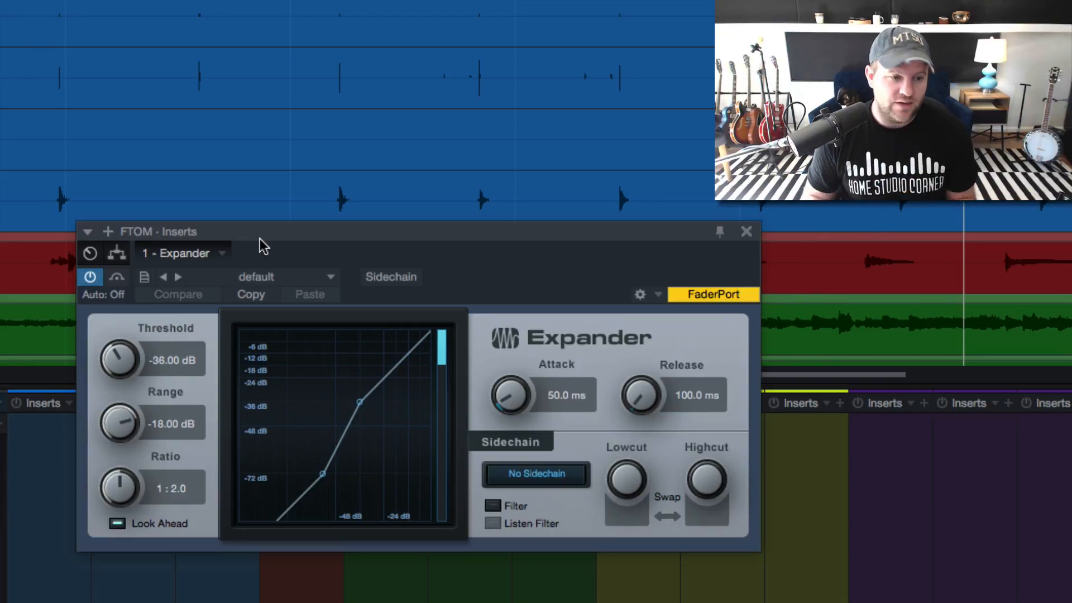
Set the Expander's range to about -12.96 dB, attack to 0.10 ms and release to 50.0 ms
left_click_drag(127, 432, 452, 356)
left_click_drag(499, 393, 514, 480)
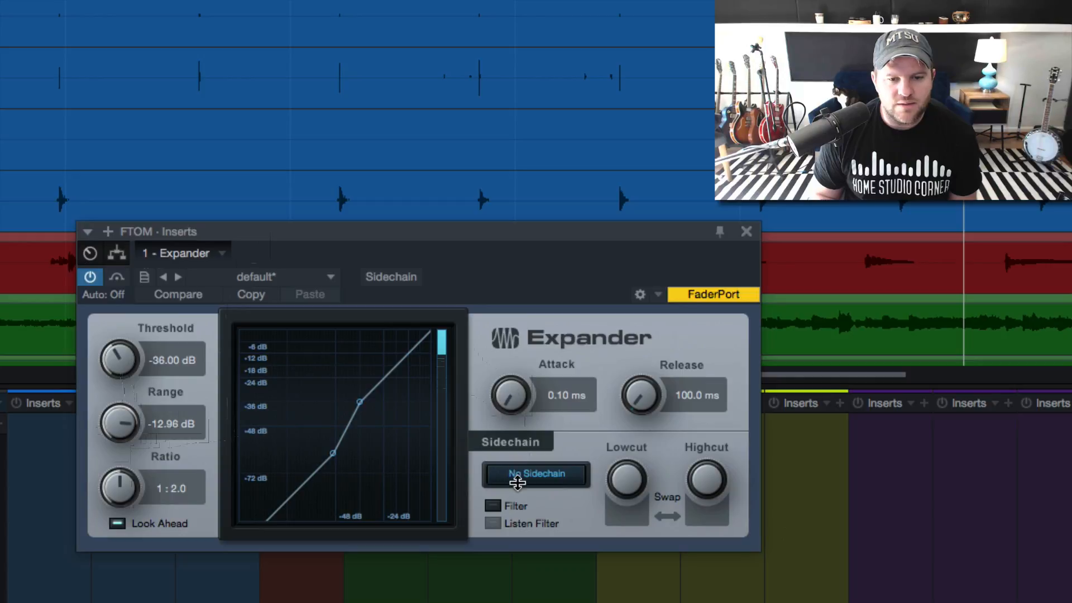
left_click_drag(636, 395, 637, 437)
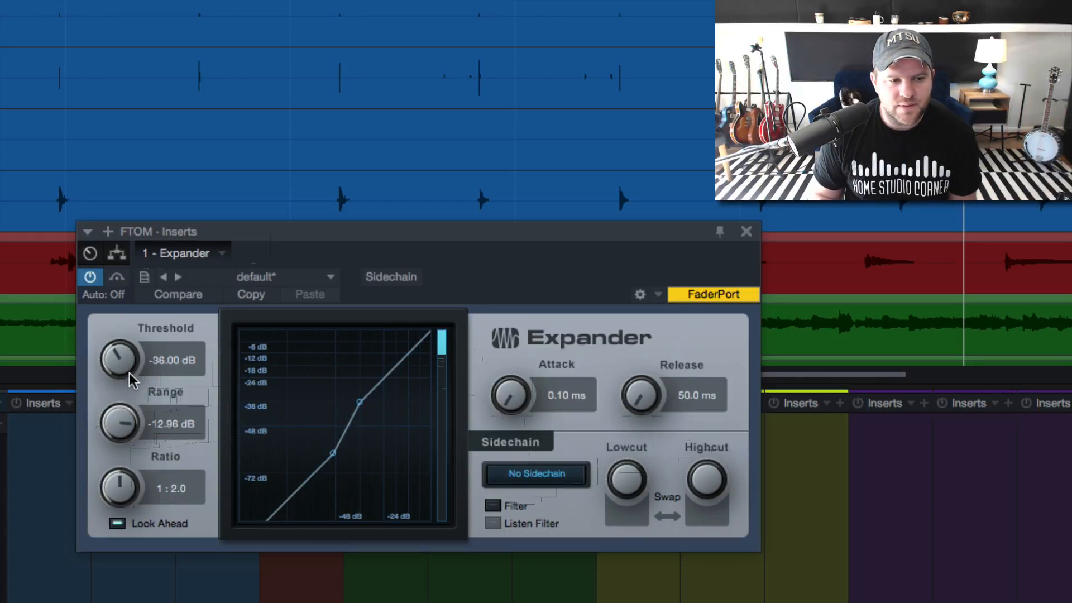
left_click(224, 258)
left_click(312, 250)
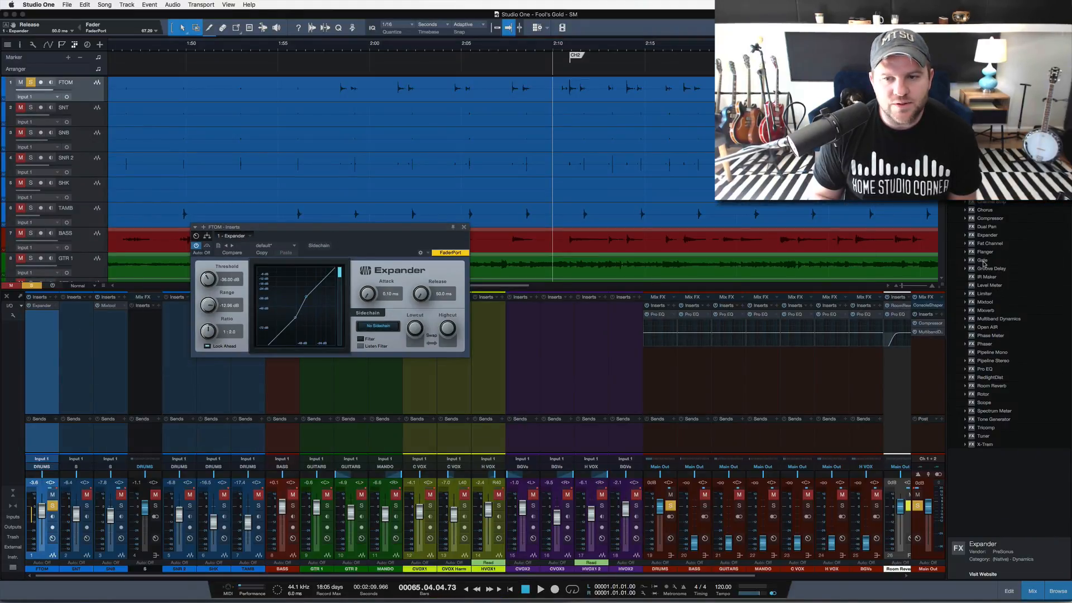
Replace the Expander on the FTOM track with a Gate and place the Gate window below the track list
left_click_drag(984, 263, 44, 308)
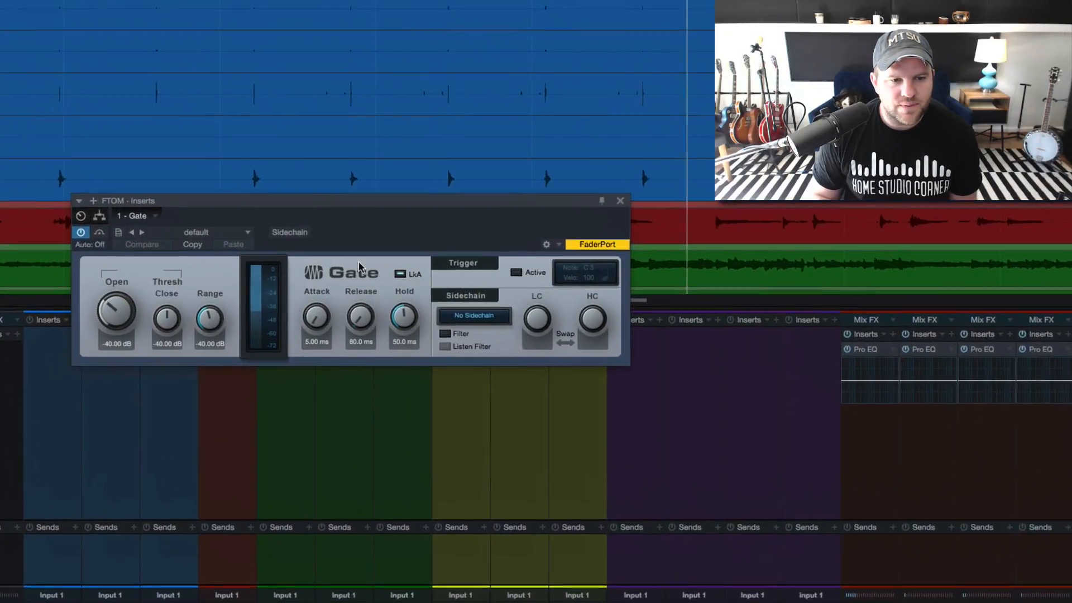
left_click_drag(345, 227, 361, 232)
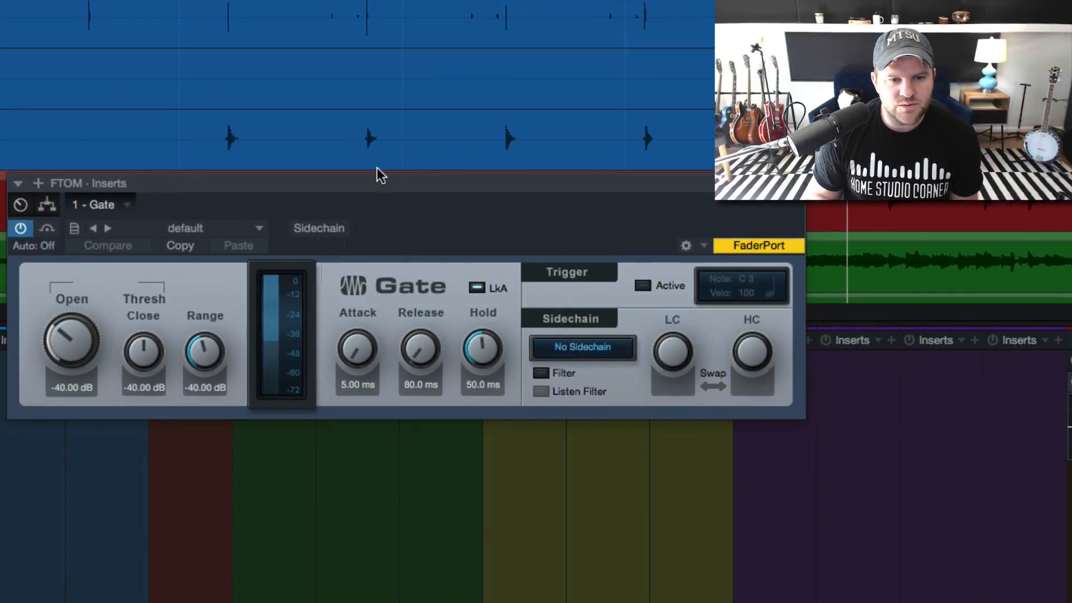
left_click(376, 167)
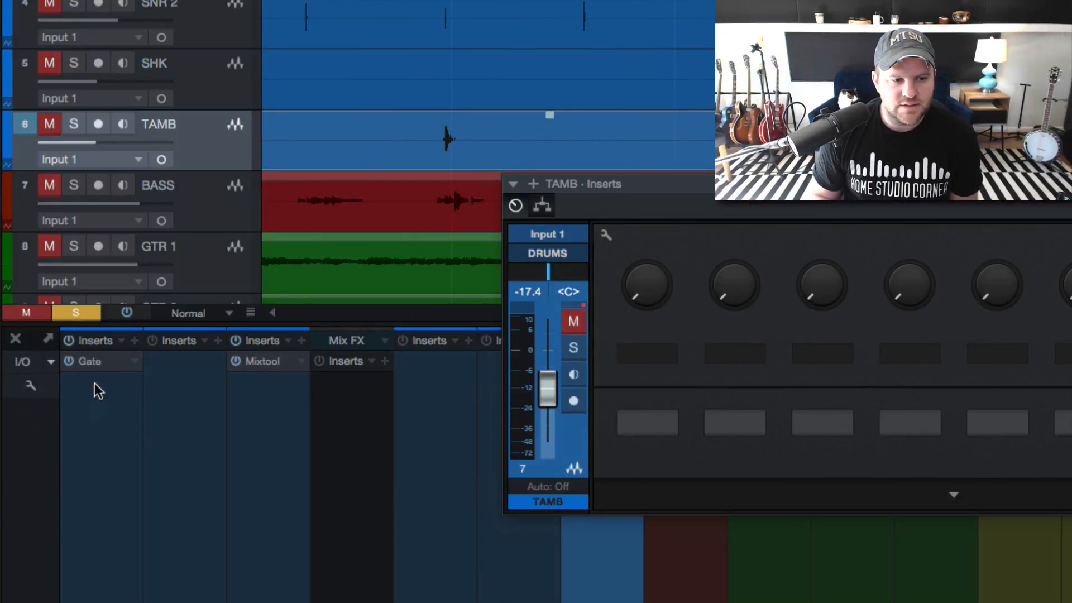
left_click(89, 362)
left_click_drag(794, 188, 330, 330)
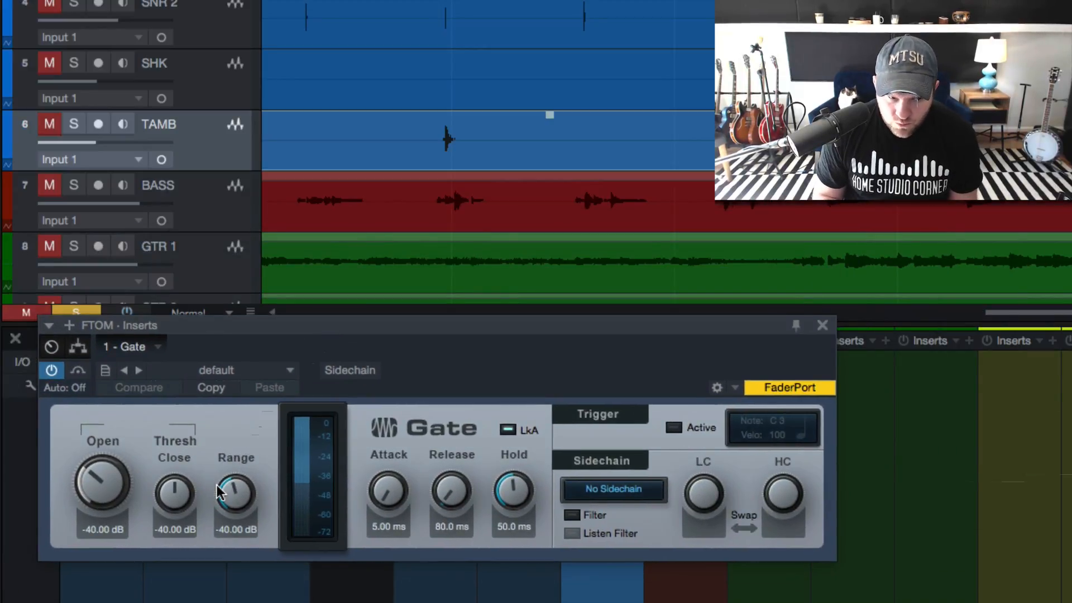
Set the FTOM Gate's range to -20 dB
left_click_drag(232, 490, 231, 421)
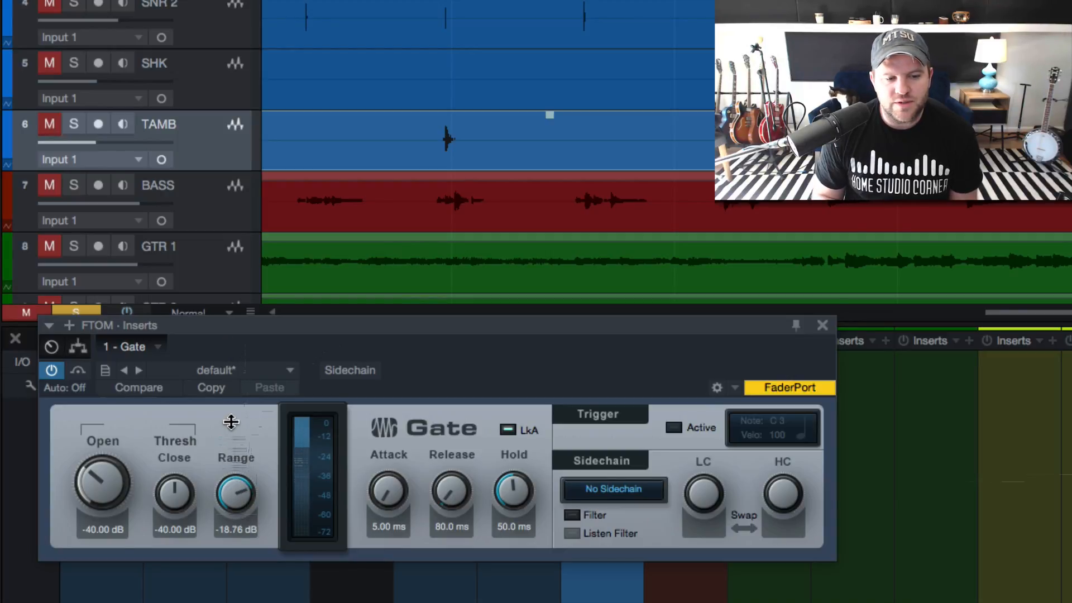
left_click(243, 529)
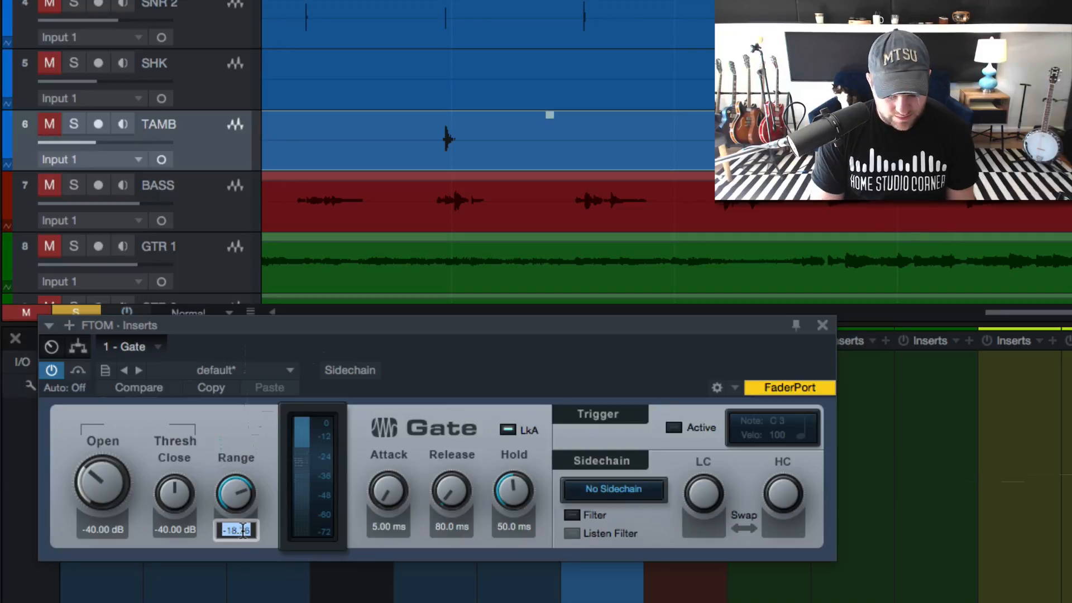
type("-20")
key("Return")
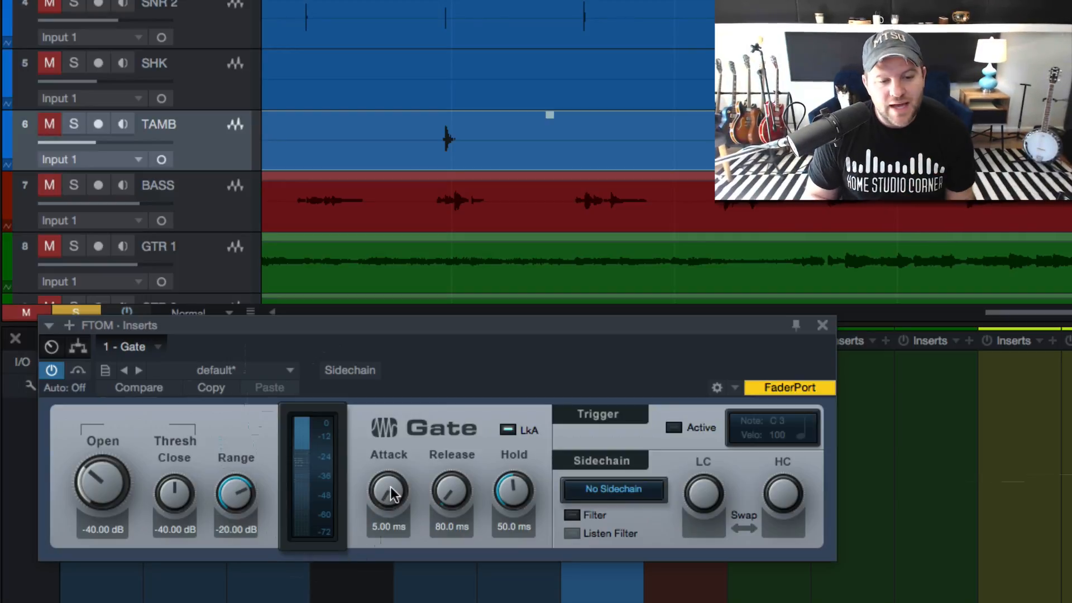
Set the FTOM Gate's attack to 1 ms and its release to about 50.1 ms
left_click_drag(388, 491, 393, 494)
left_click(389, 526)
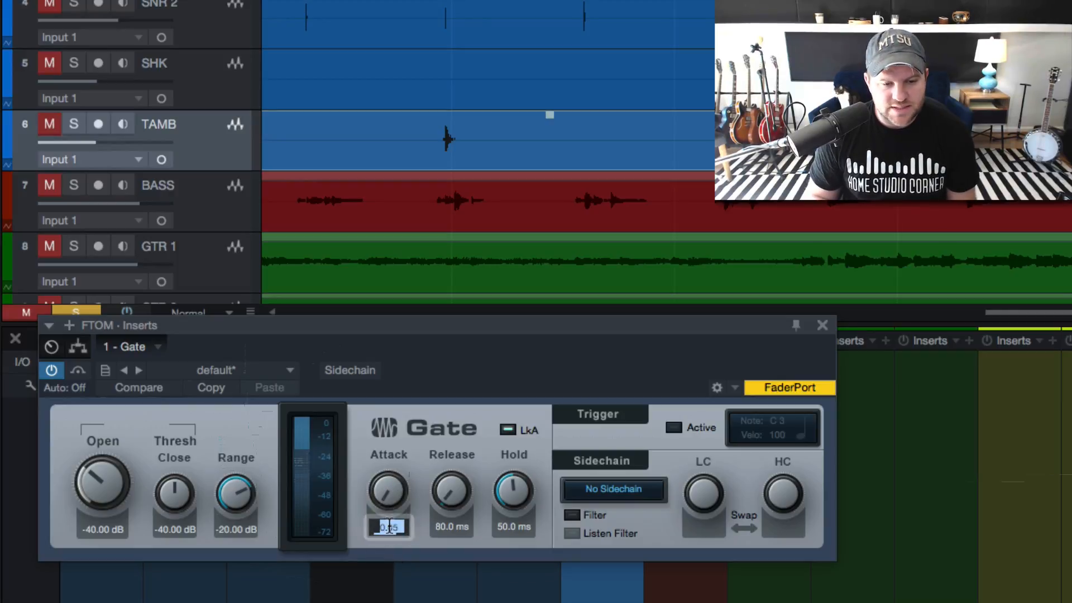
type("1")
key("Return")
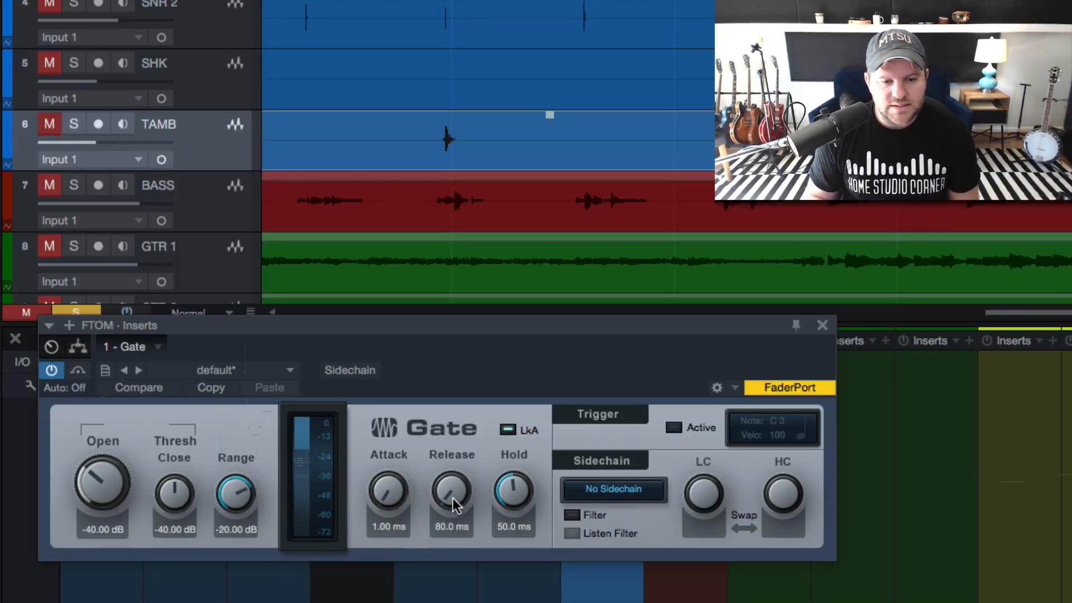
left_click_drag(454, 502, 452, 501)
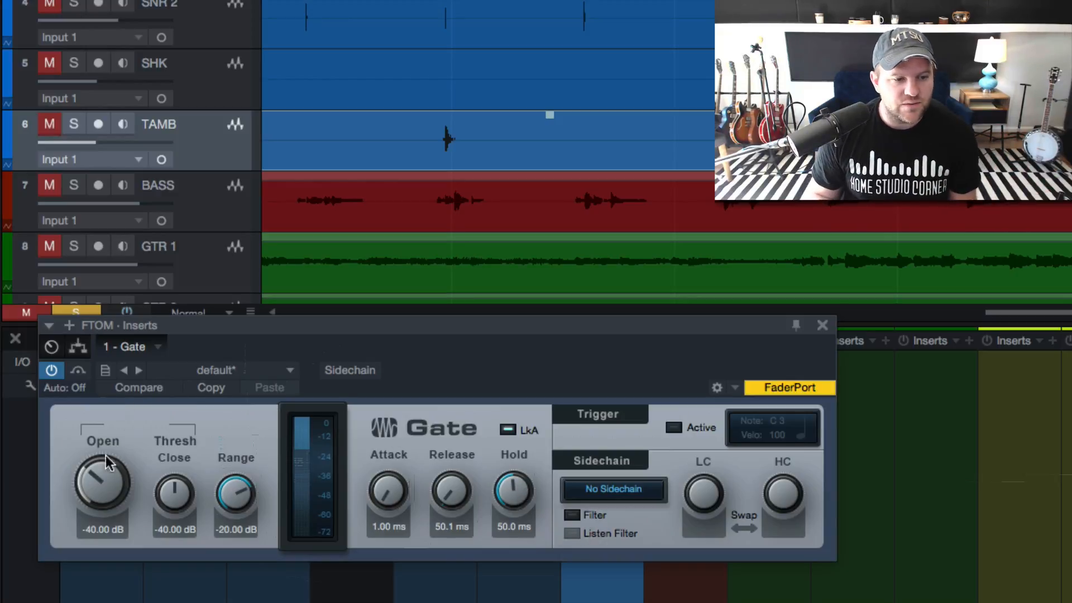
Adjust the Gate's open threshold by ear during playback, settle on -35.00 dB and stop playback
left_click_drag(102, 483, 107, 359)
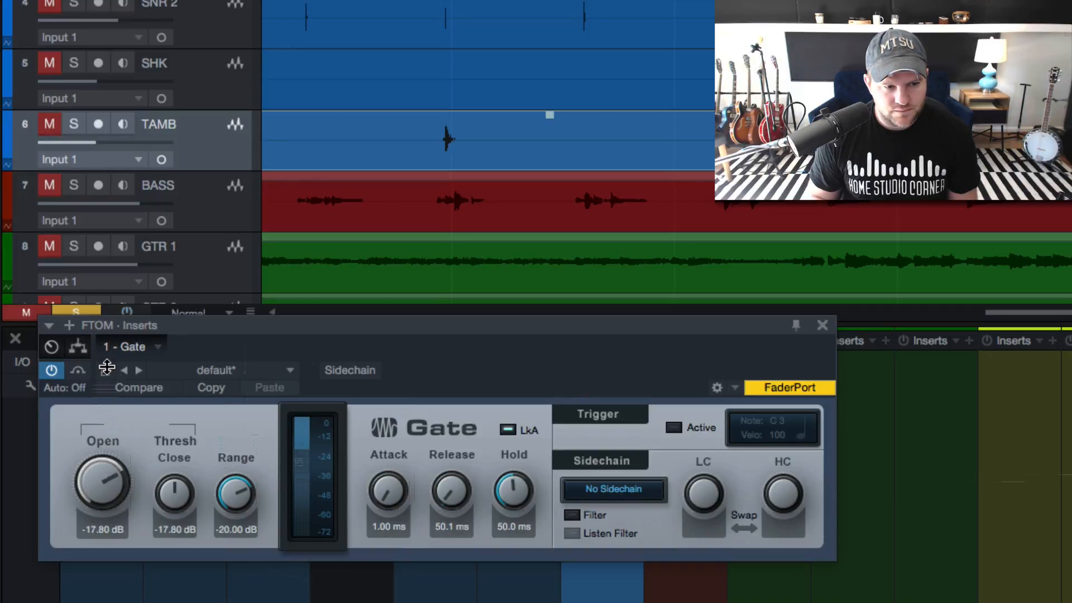
left_click_drag(107, 368, 106, 369)
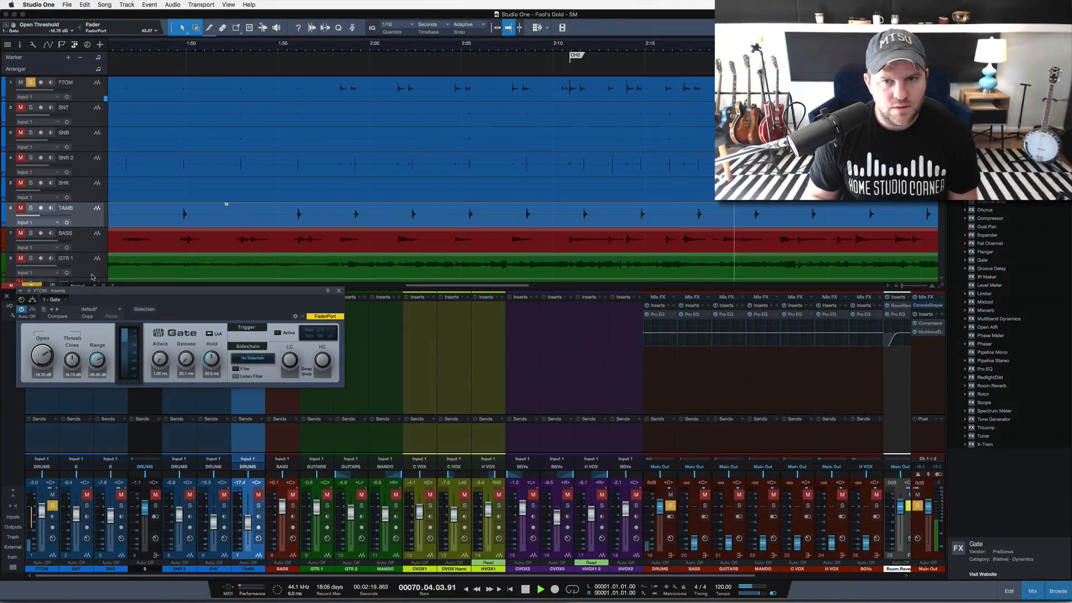
left_click_drag(45, 361, 47, 373)
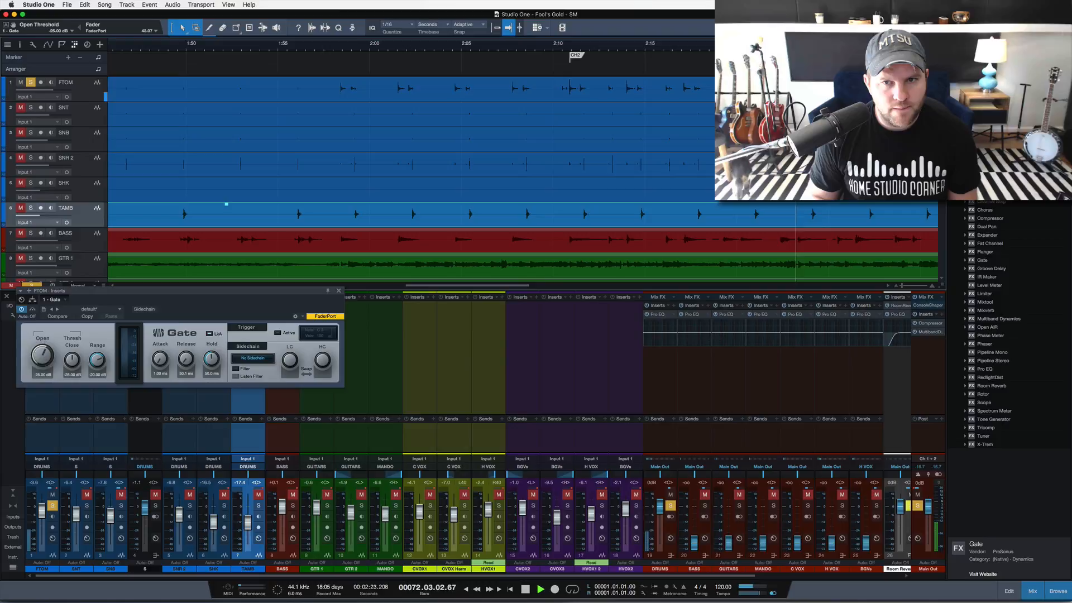
key("space")
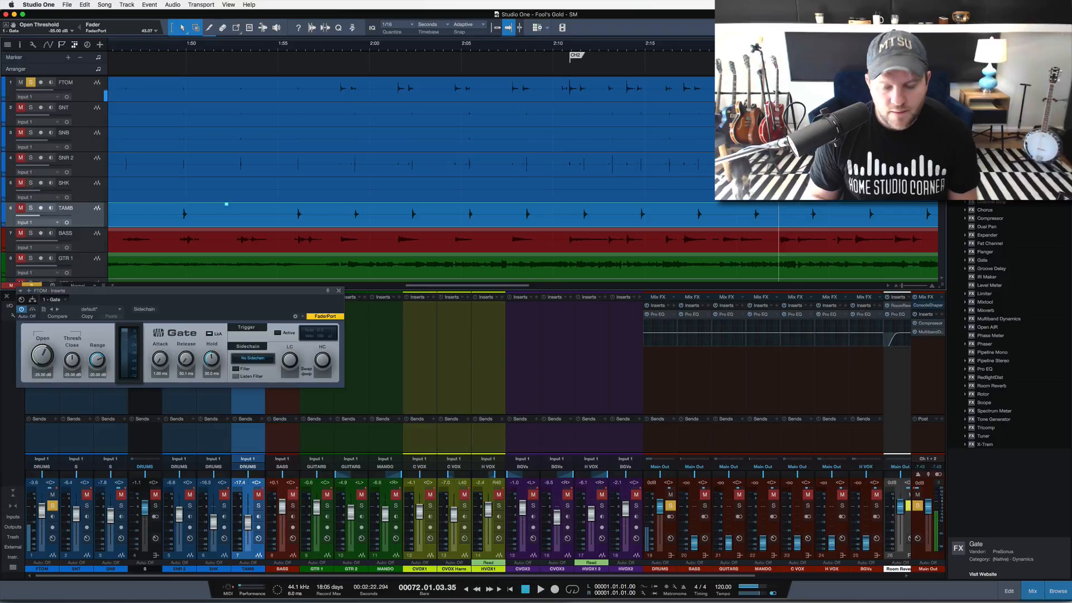
Enlarge the FTOM track's waveform around 2:22 and play the gated track from just before the tom hit
key("e")
key("e")
key("e")
key("e")
key("e")
key("e")
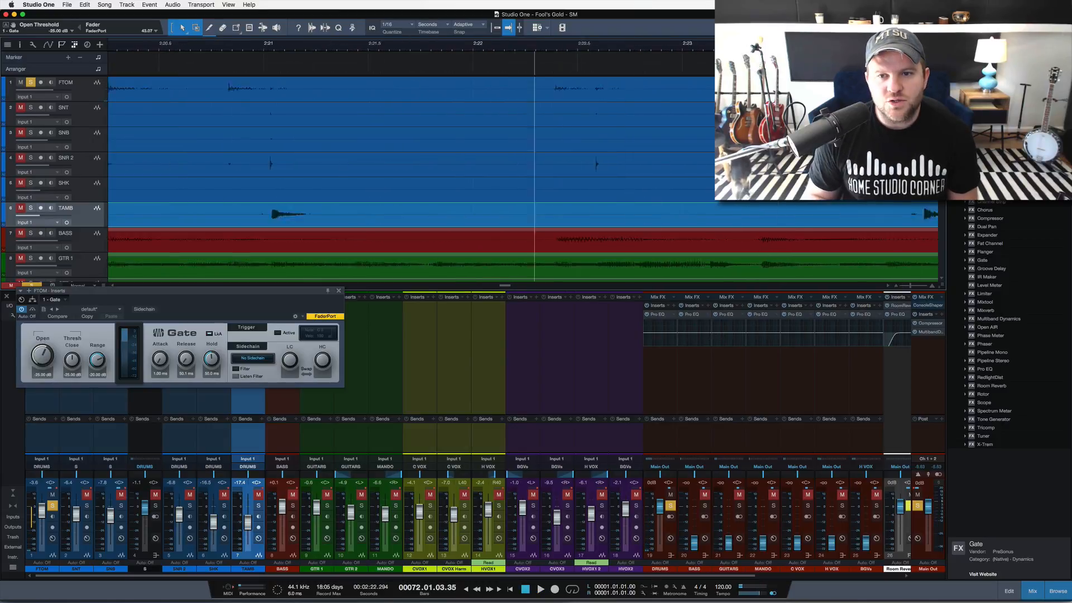
key("shift+e")
key("shift+e")
key("shift+e")
key("shift+e")
scroll(411, 179, "up", 10)
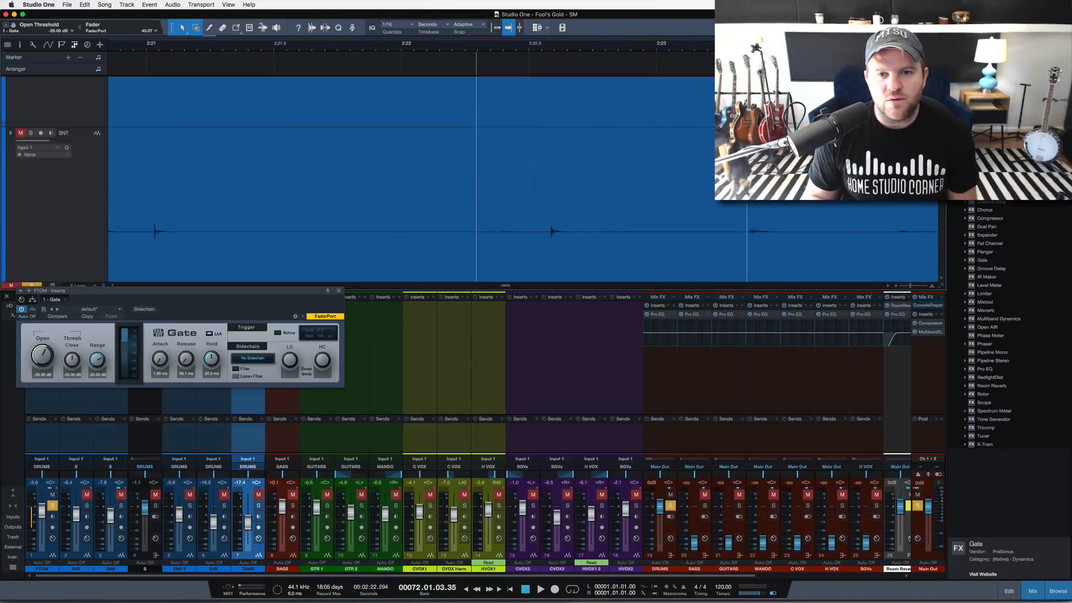
left_click(691, 225)
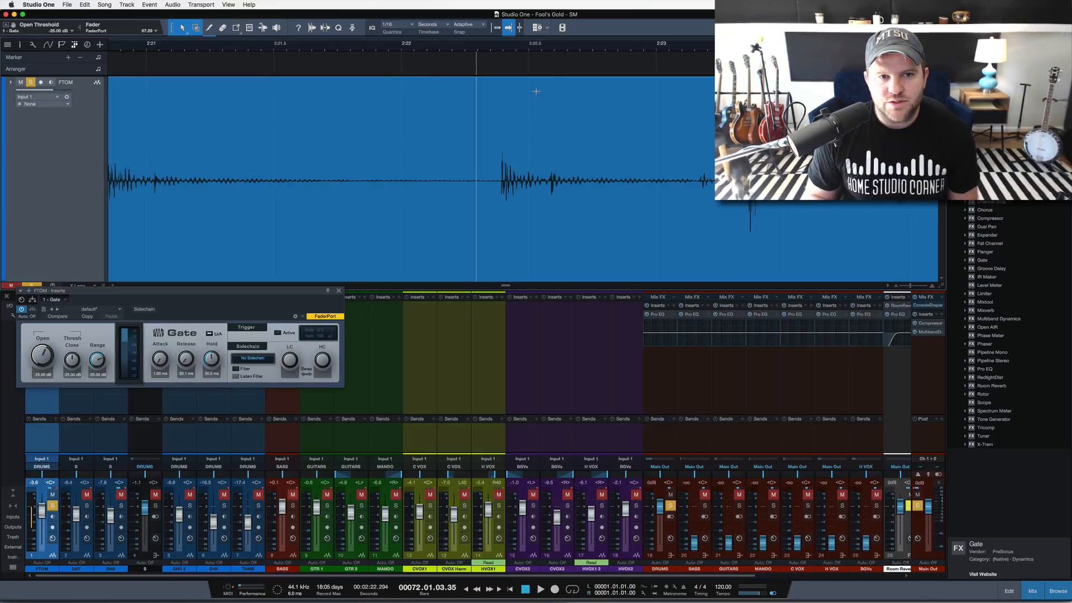
scroll(335, 198, "right", 5)
left_click(283, 168)
key("space")
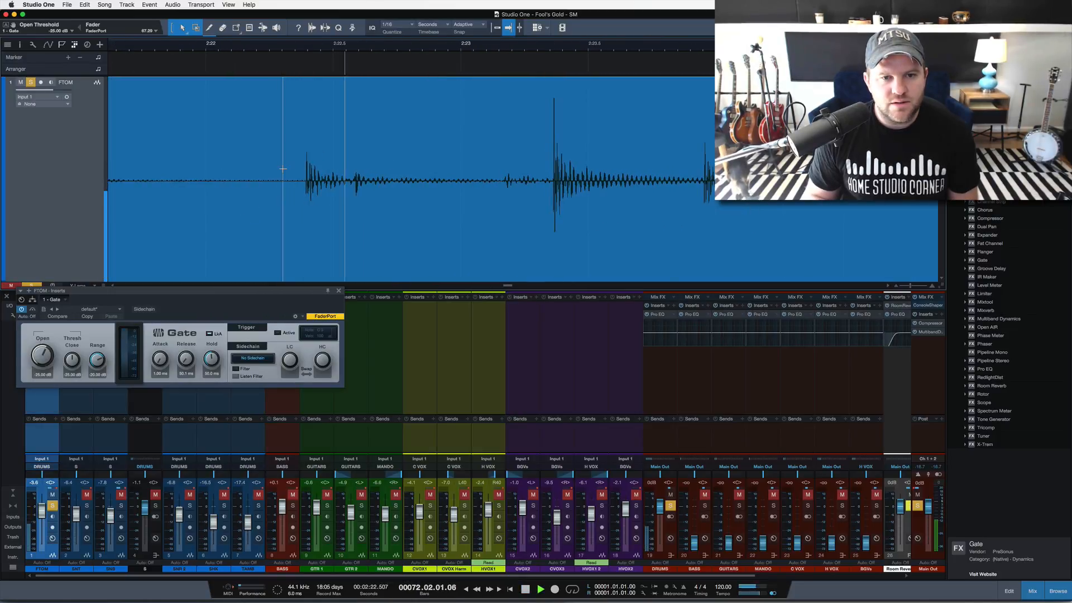
Audition the Gate with progressively higher open thresholds from just before the tom hit, and settle on -22.30 dB
key("space")
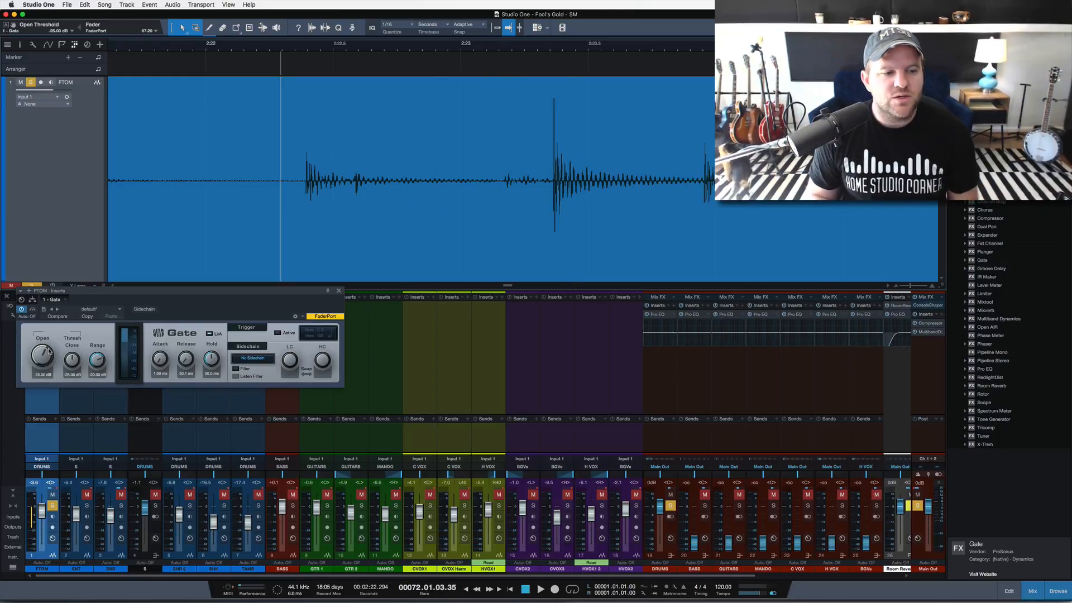
left_click_drag(49, 351, 40, 319)
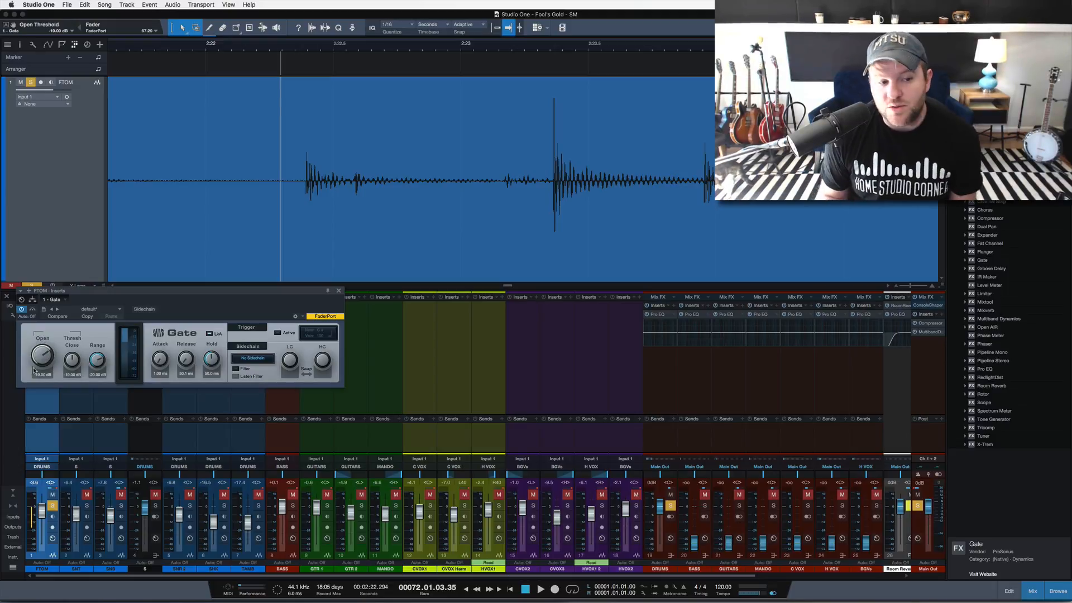
key("space")
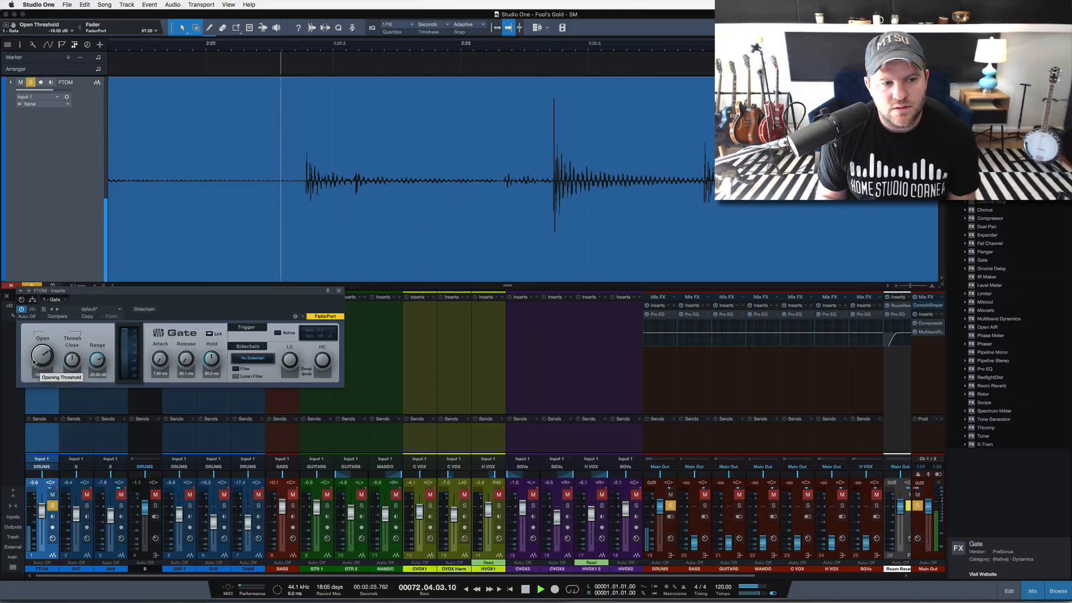
key("space")
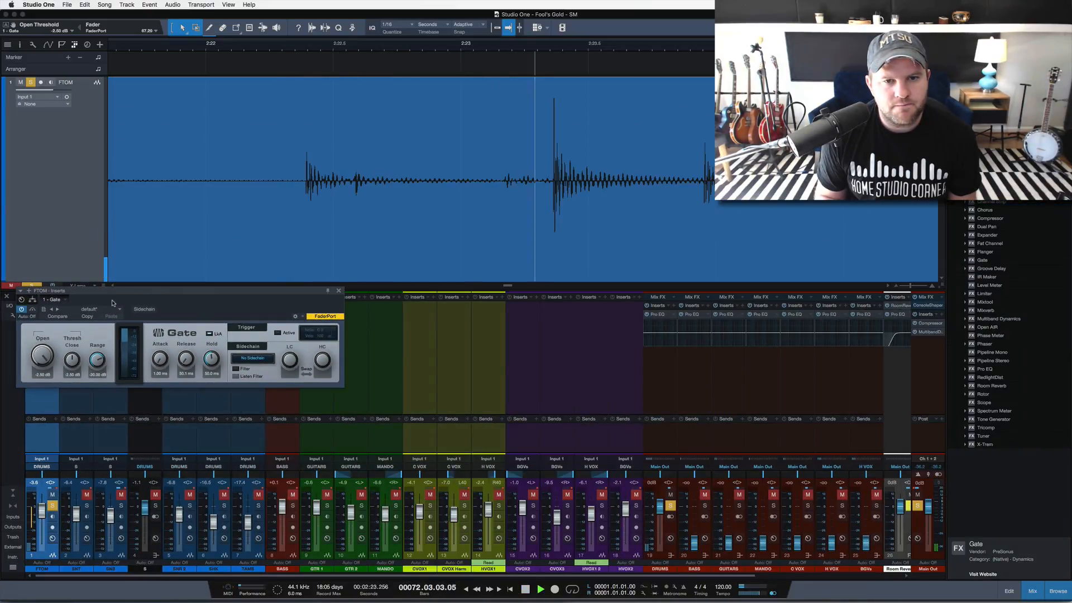
key("space")
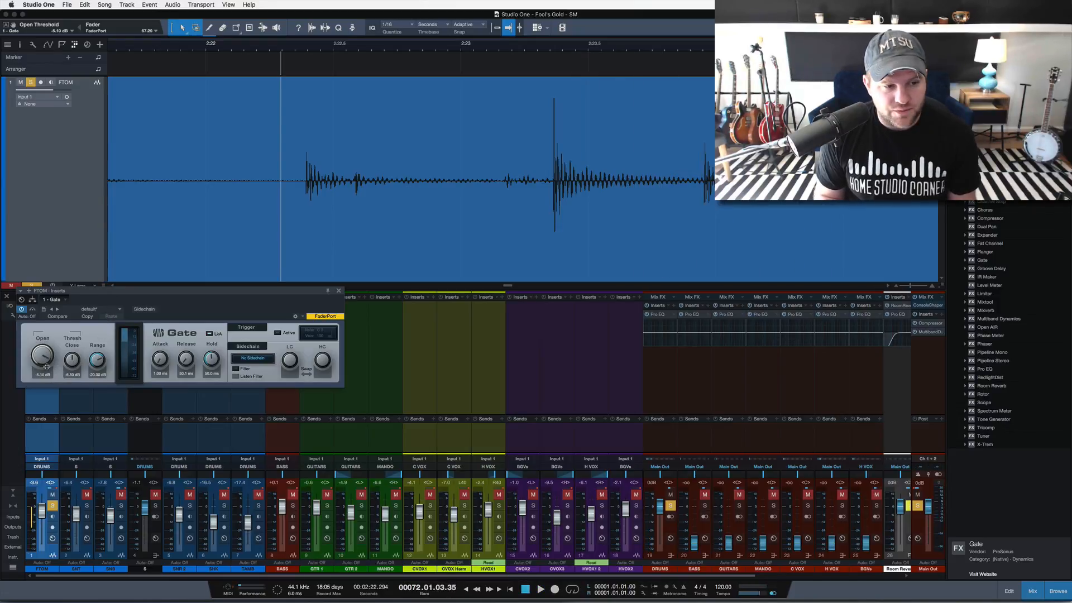
scroll(47, 375, "down", 2)
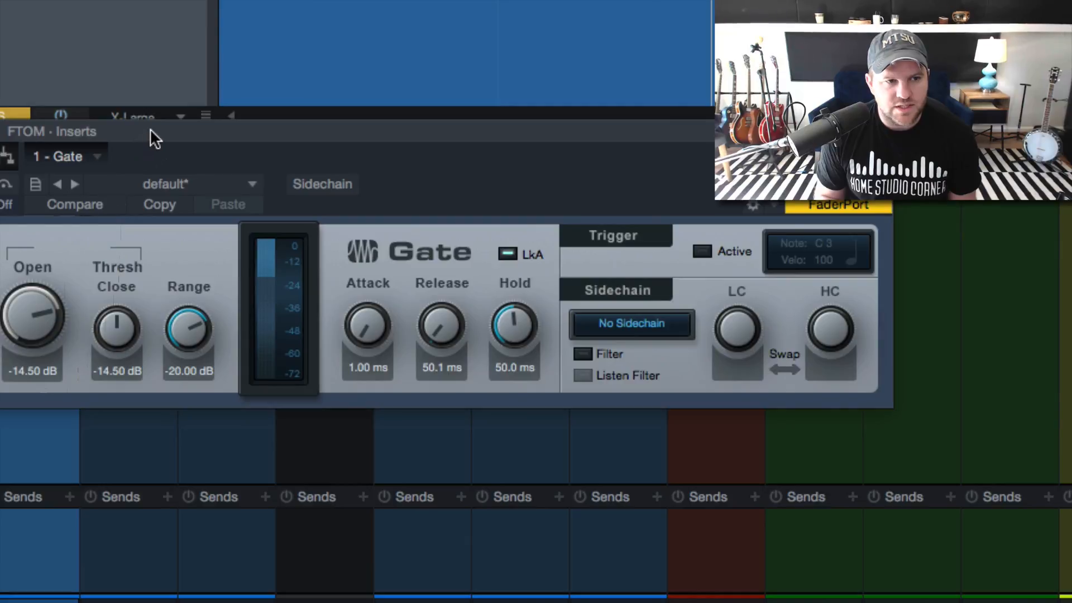
left_click_drag(84, 291, 98, 301)
left_click_drag(73, 352, 76, 389)
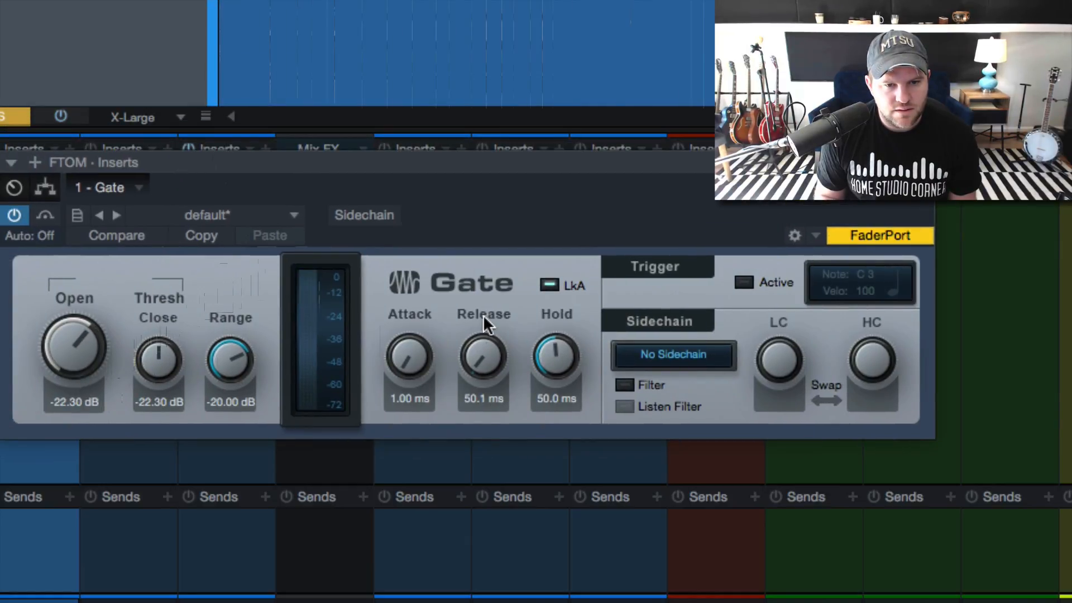
Fine-tune the Gate by ear during playback, settling on a -22.30 dB open threshold, 80.0 ms release and a range of about -13 dB
left_click_drag(475, 341, 474, 320)
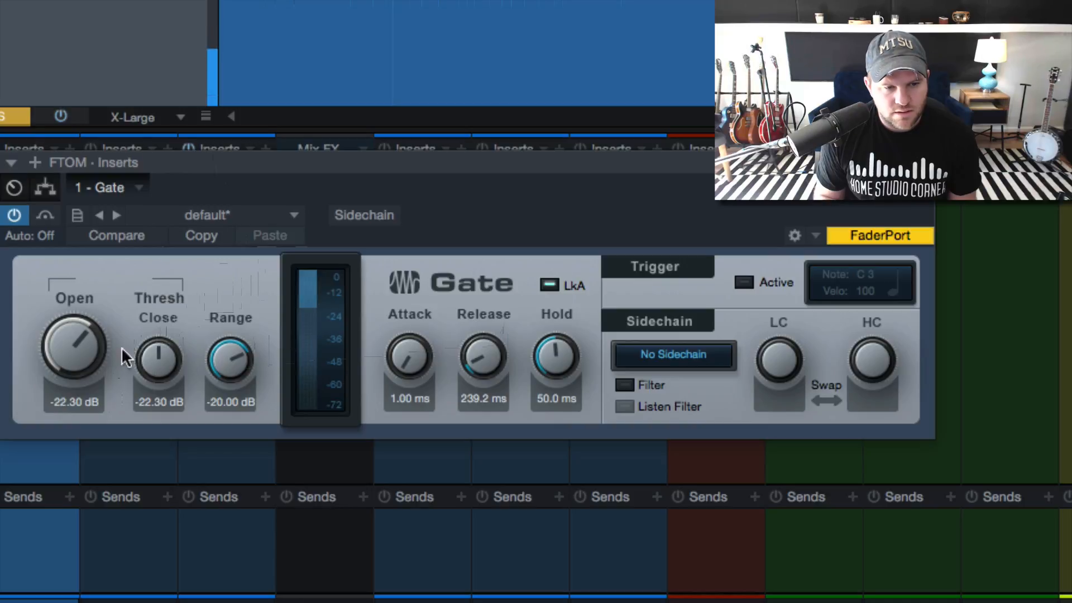
left_click_drag(70, 354, 73, 368)
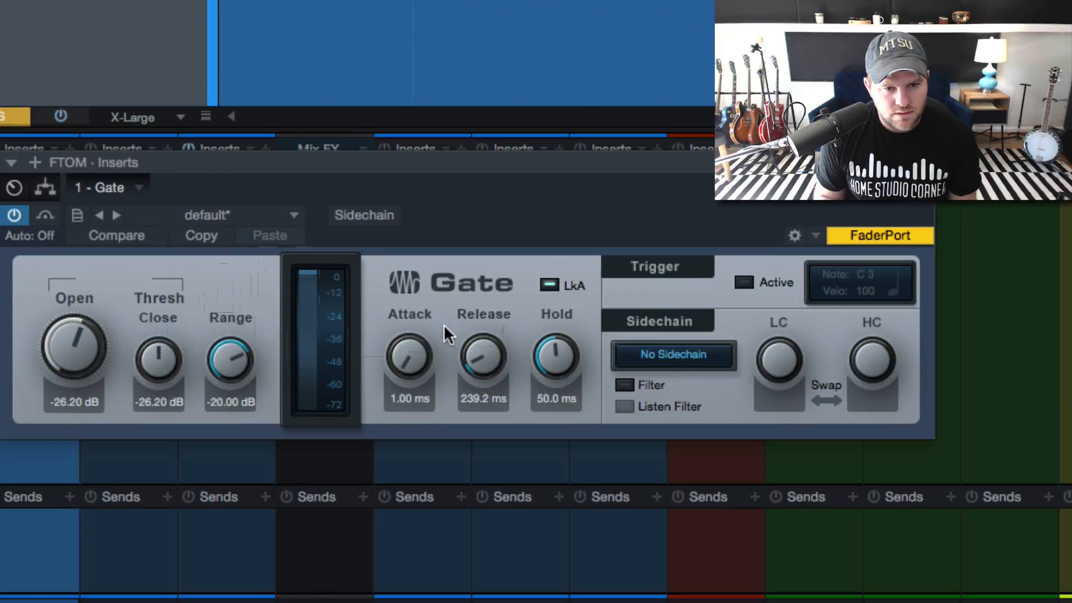
mouse_move(477, 353)
left_mouse_down()
mouse_move(468, 331)
mouse_move(470, 366)
left_mouse_up()
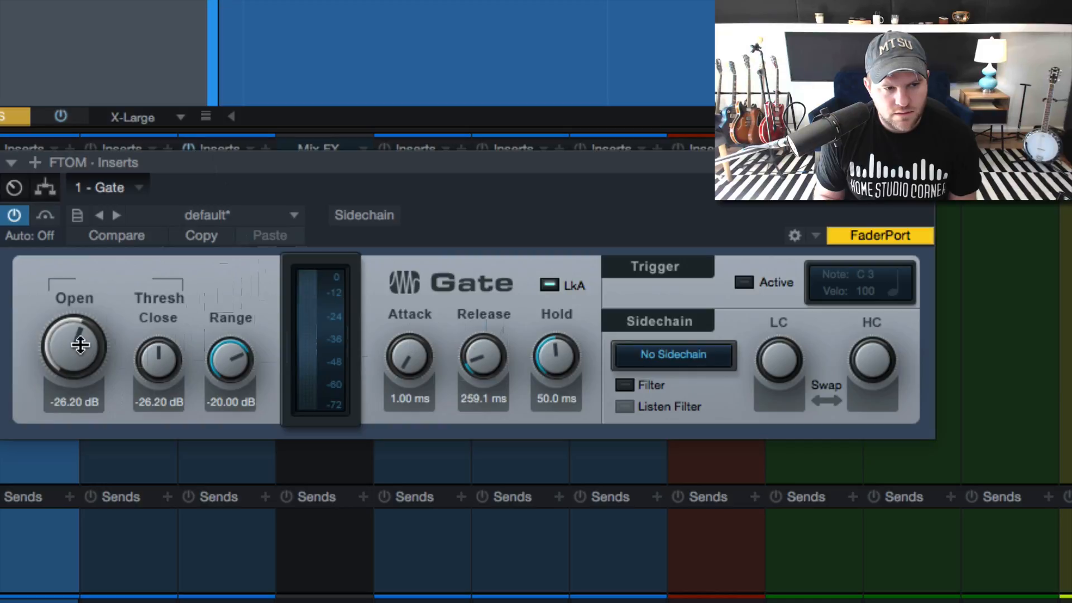
left_click_drag(60, 342, 79, 333)
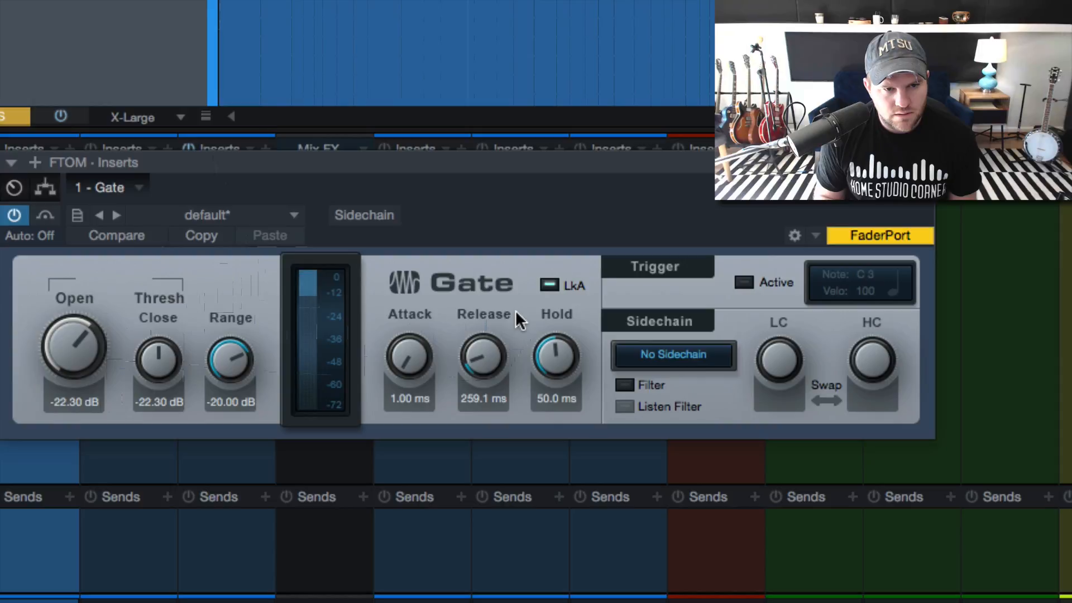
left_click_drag(480, 354, 483, 372)
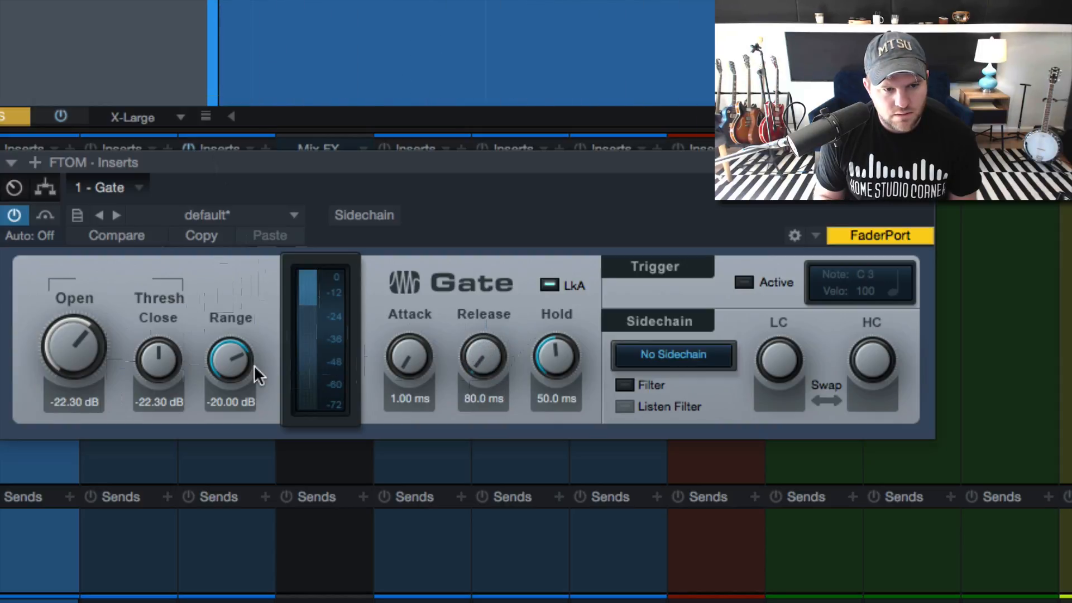
left_click_drag(235, 366, 229, 339)
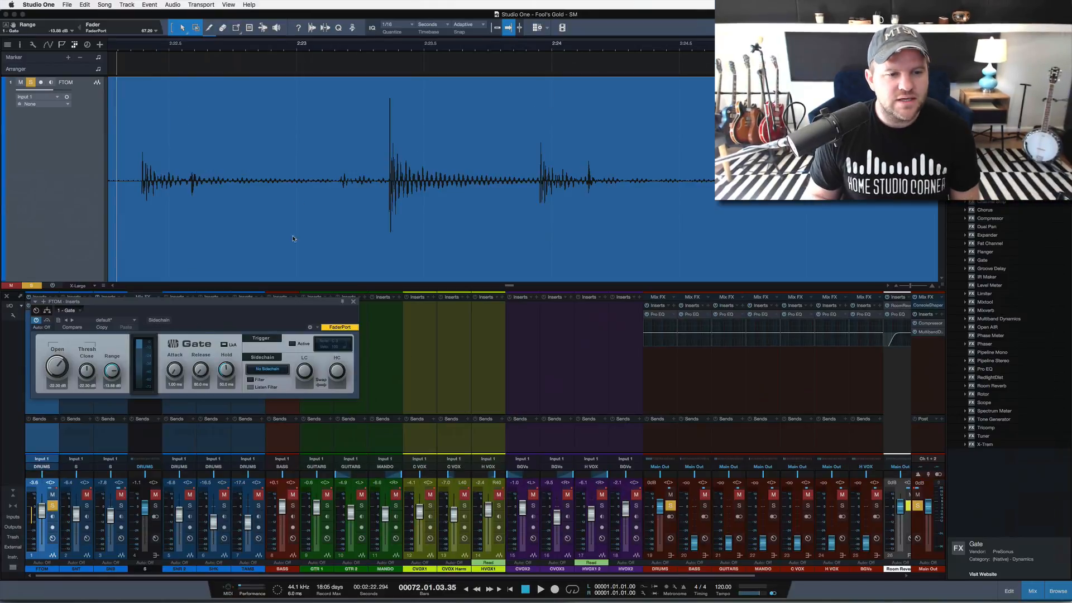
Play the soloed floor tom from about 1:58 with the Gate active and again with it bypassed to compare
left_click_drag(167, 49, 157, 3)
scroll(189, 90, "left", 5)
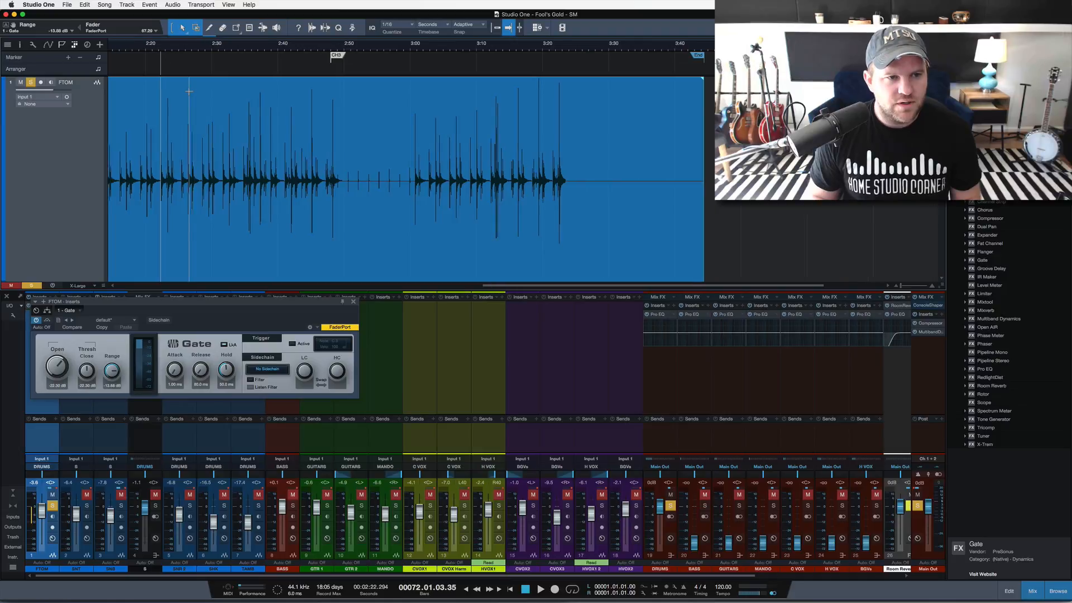
left_click(239, 52)
key("space")
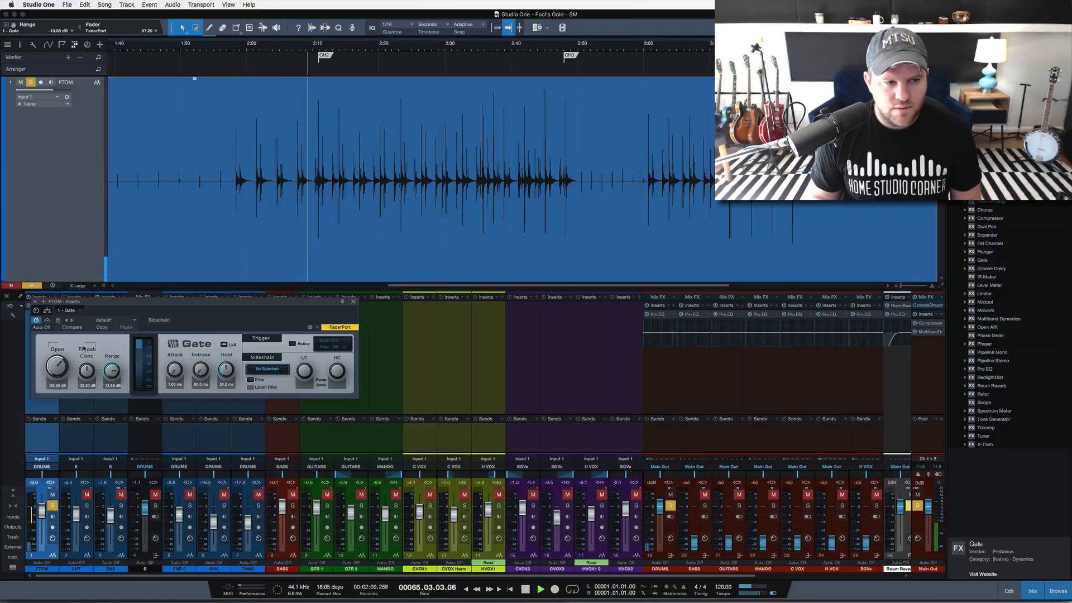
key("space")
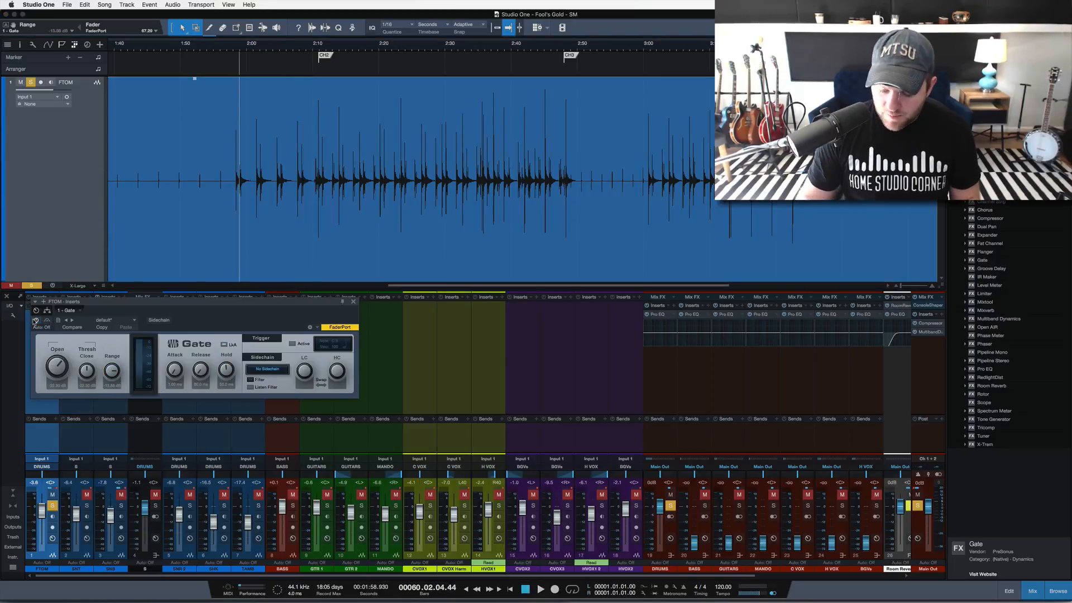
key("space")
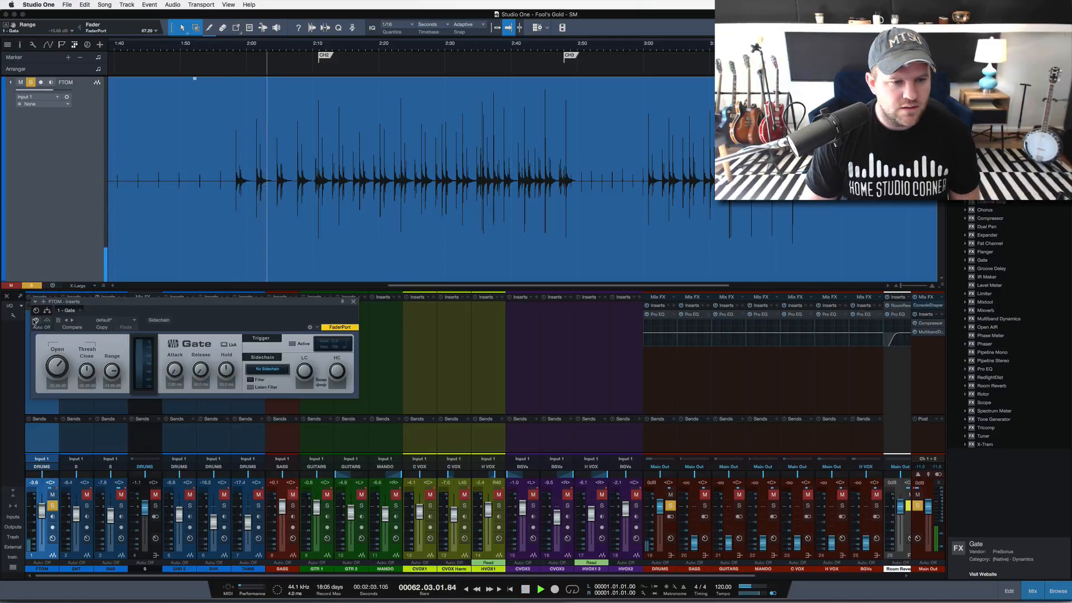
key("space")
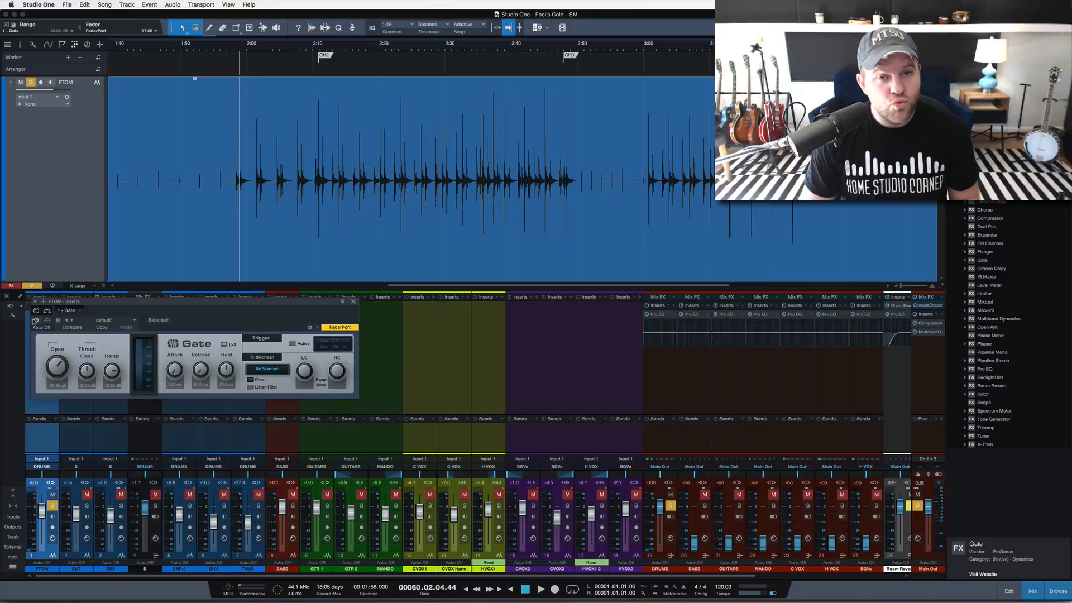
Close the FTOM Gate window, unsolo the floor tom and play the full mix from about 1:58 to hear it in context
left_click(351, 302)
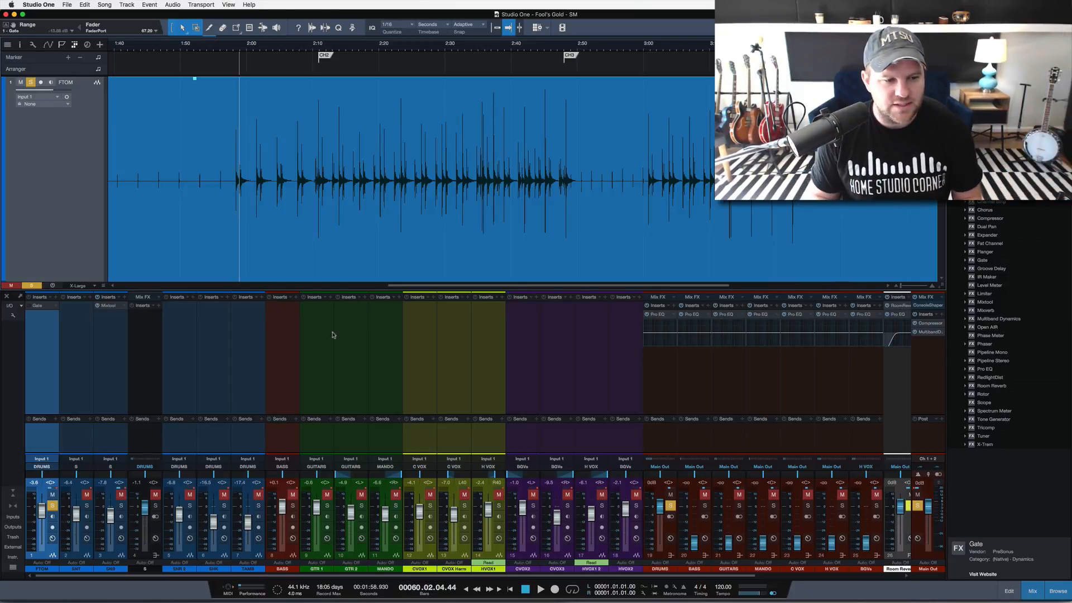
left_click(51, 505)
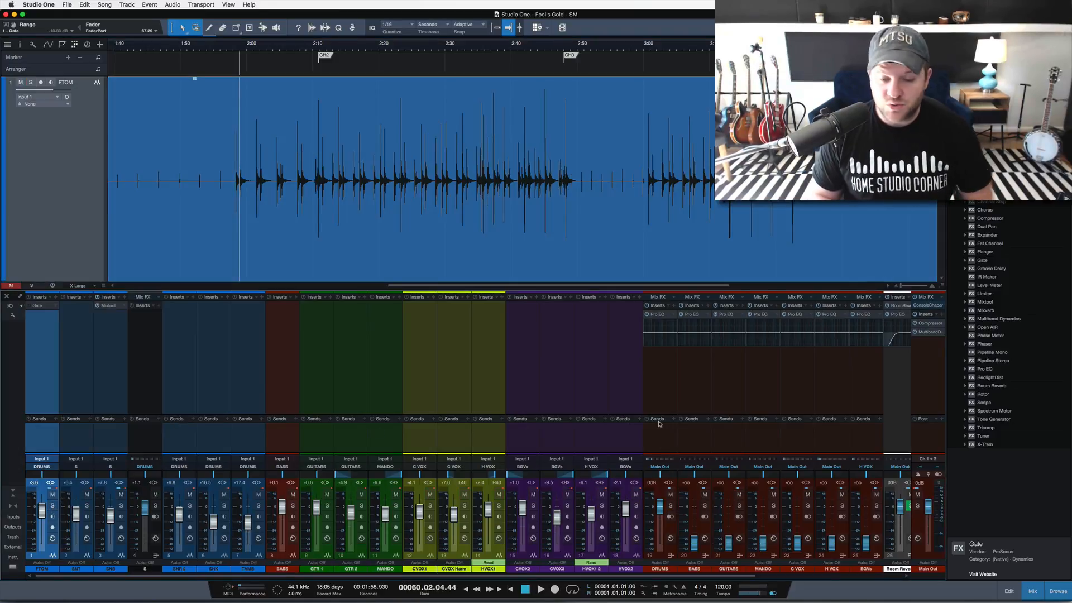
key("space")
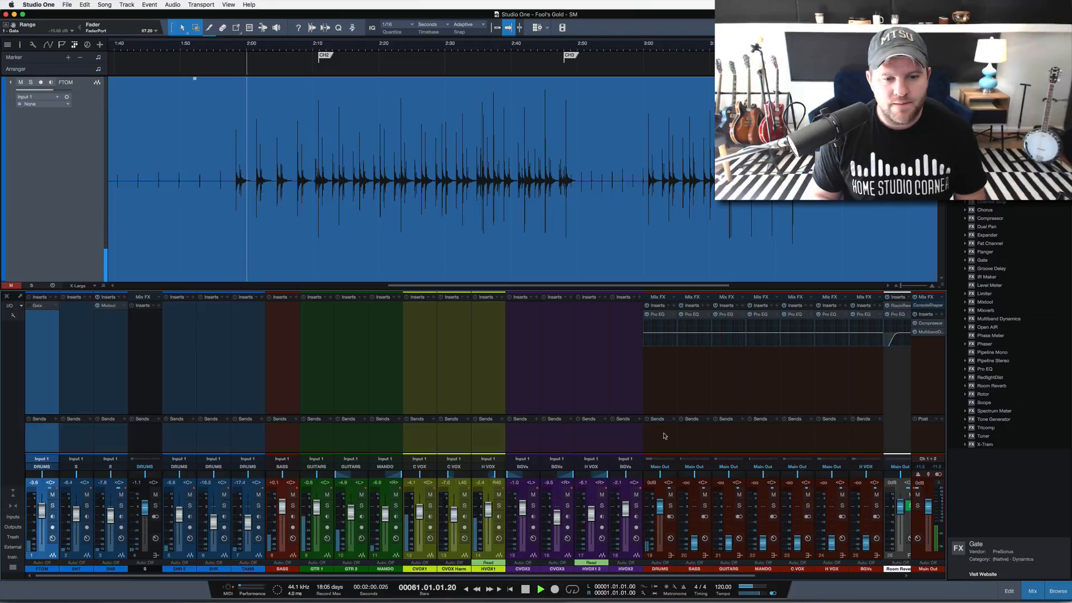
key("space")
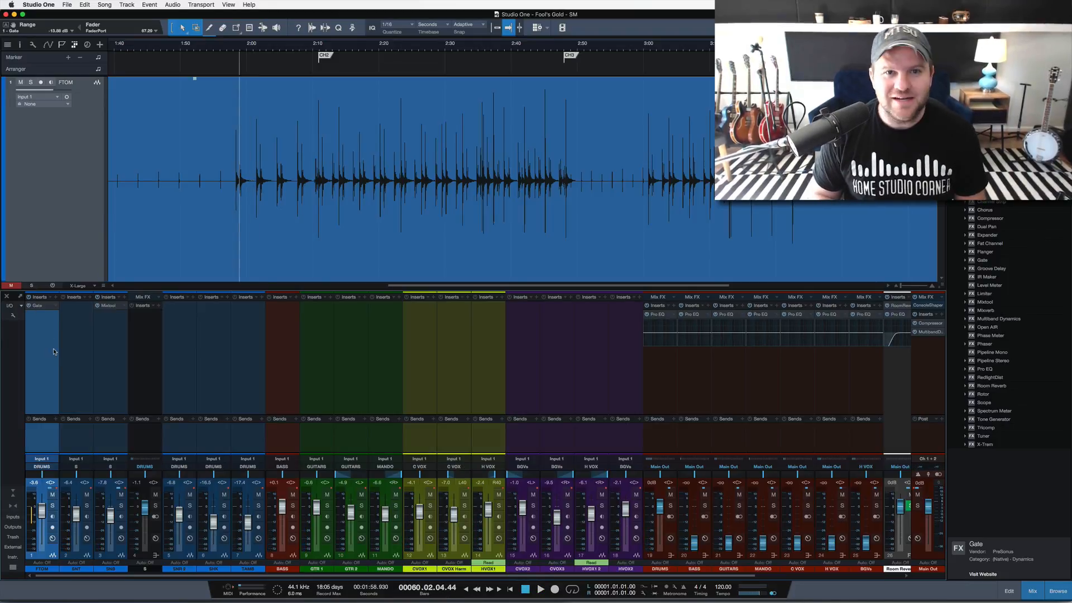
key("space")
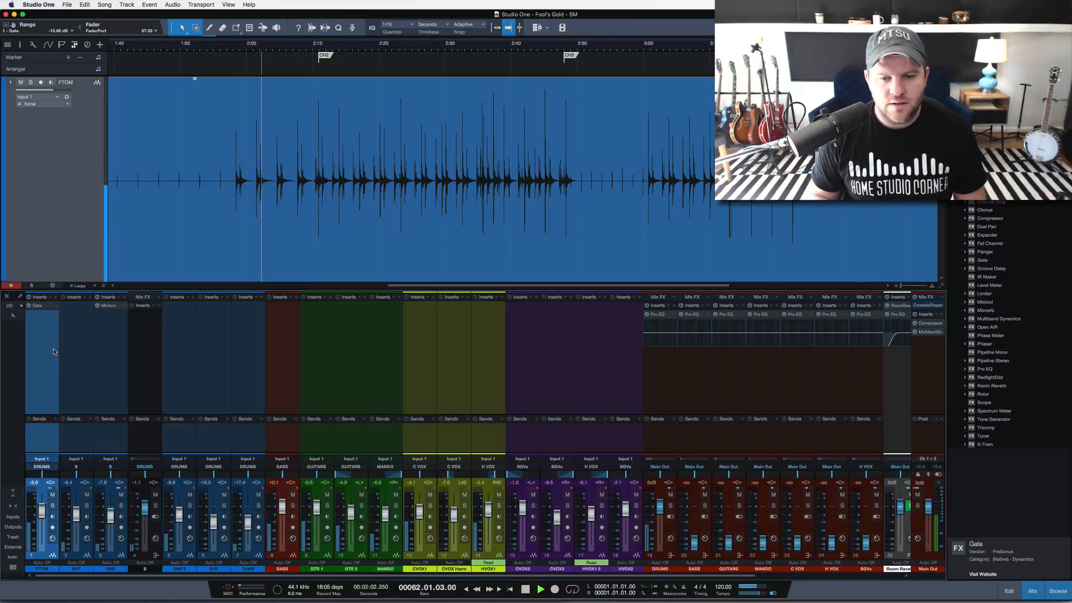
key("space")
Reopen the FTOM Gate, lengthen its release by ear while the full mix plays, and close the plug-in window
left_click(38, 306)
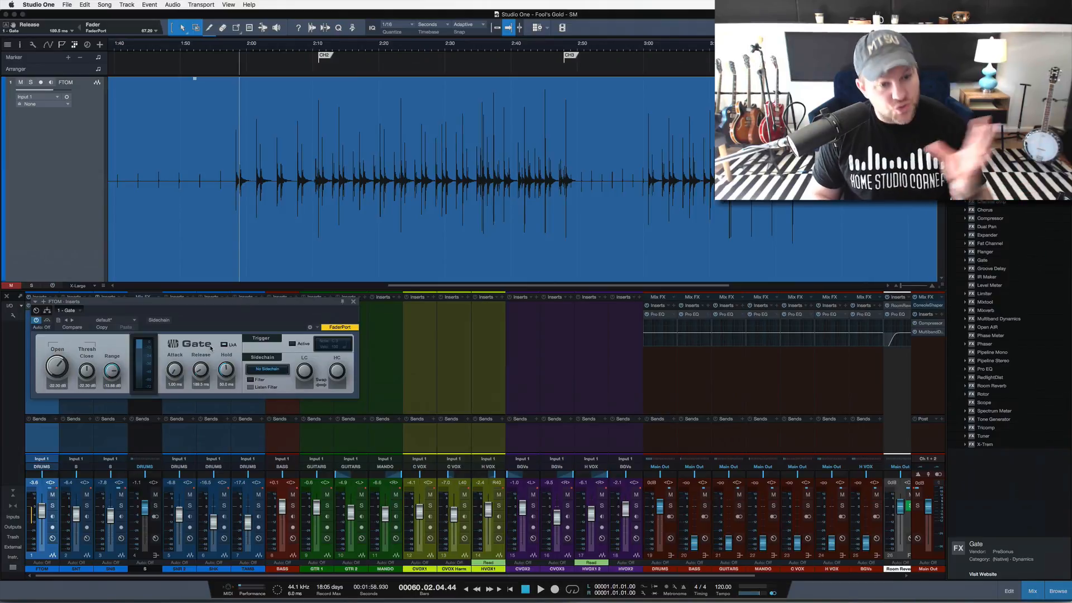
key("space")
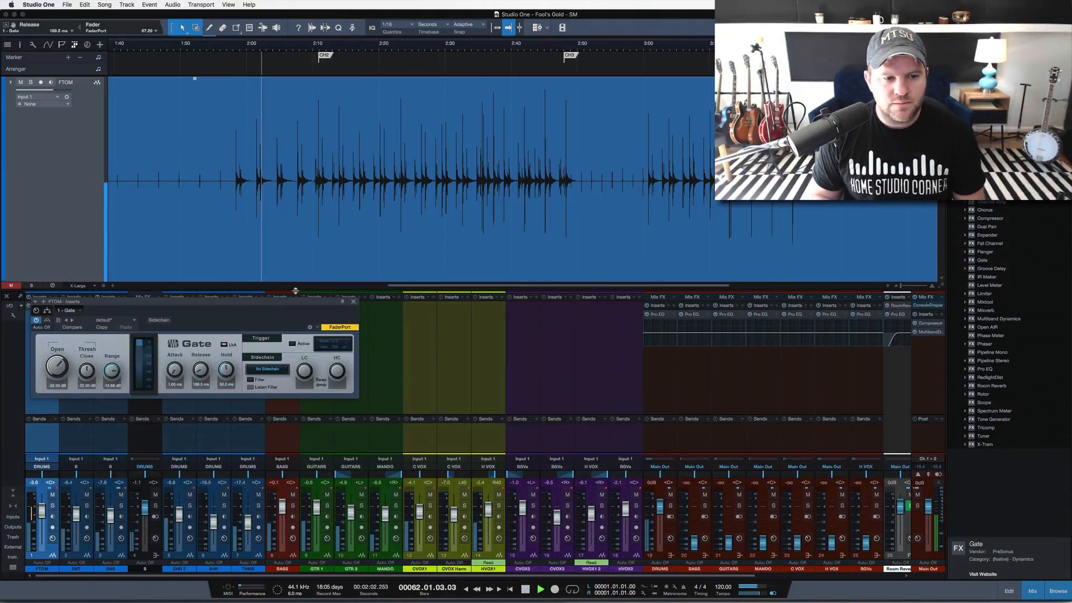
left_click_drag(199, 371, 201, 367)
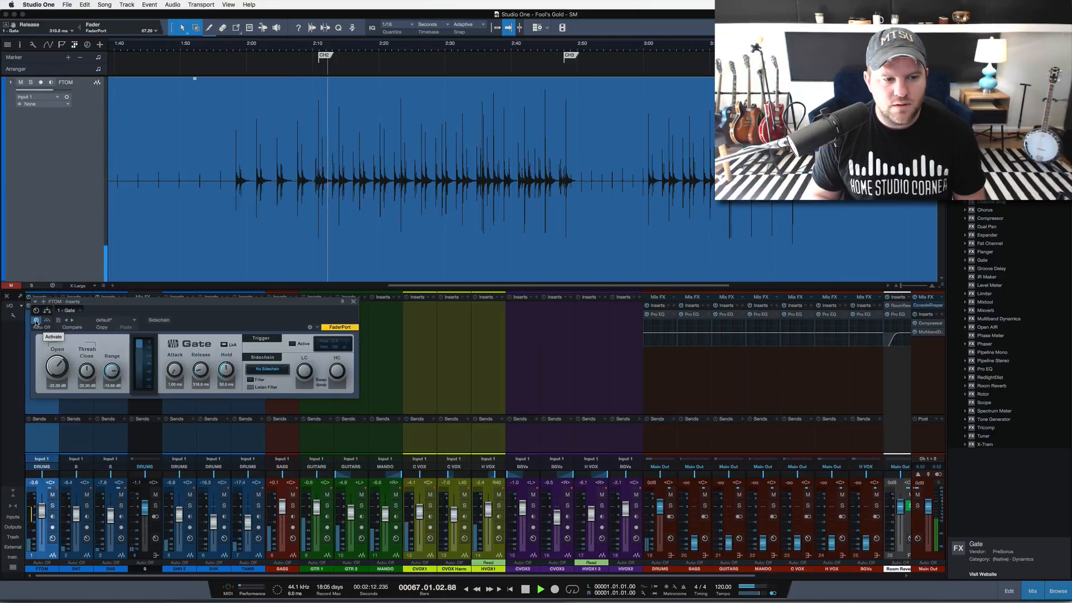
key("space")
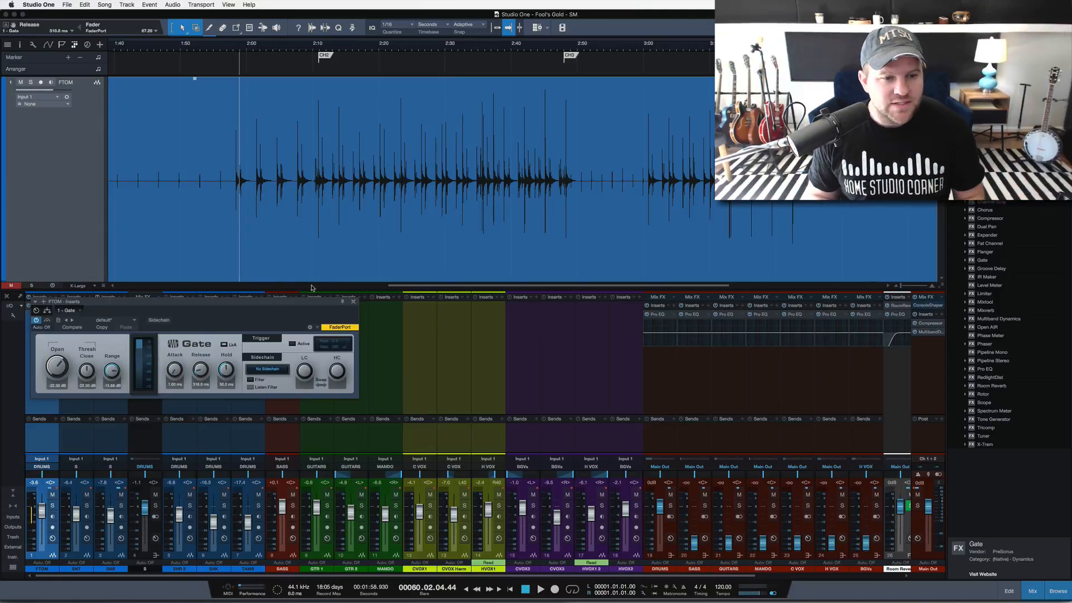
left_click(353, 302)
Play the mix and raise the three drum channels that follow the snare bus, with the middle one at -10.2 dB
key("space")
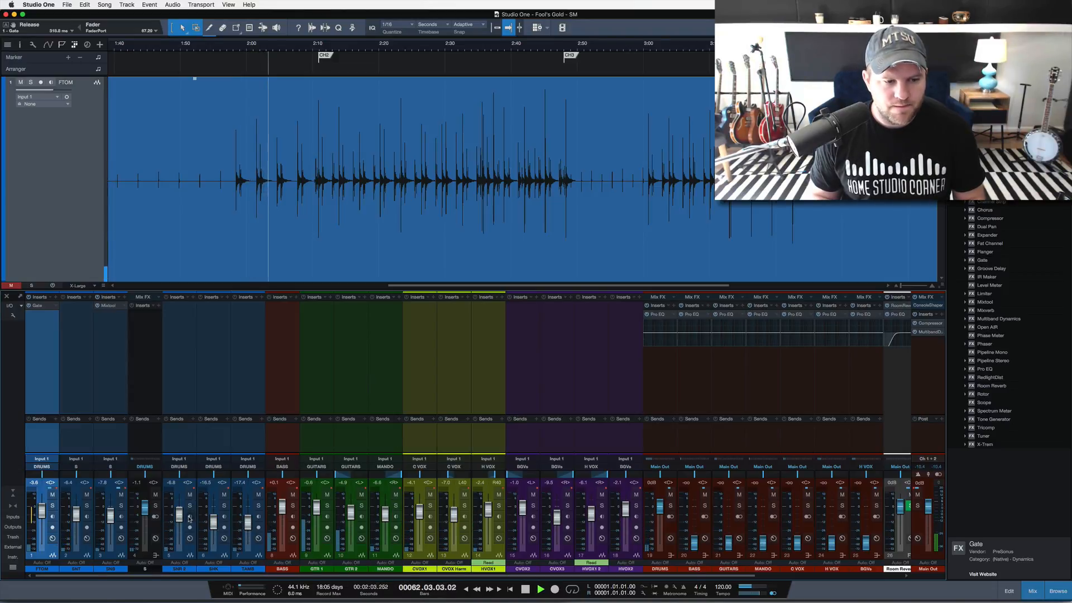
left_click_drag(179, 517, 180, 513)
left_click_drag(248, 522, 213, 519)
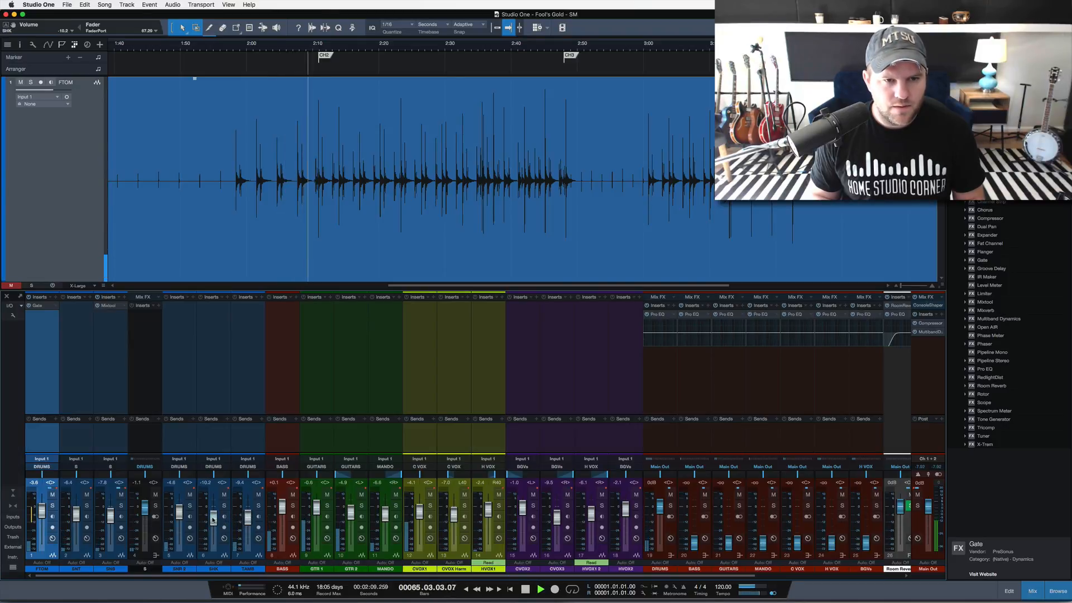
Reduce the track height to show the SNT and SNB waveforms and play from about 2:35, just before their main hits begin
scroll(381, 155, "down", 5)
scroll(382, 155, "up", 4)
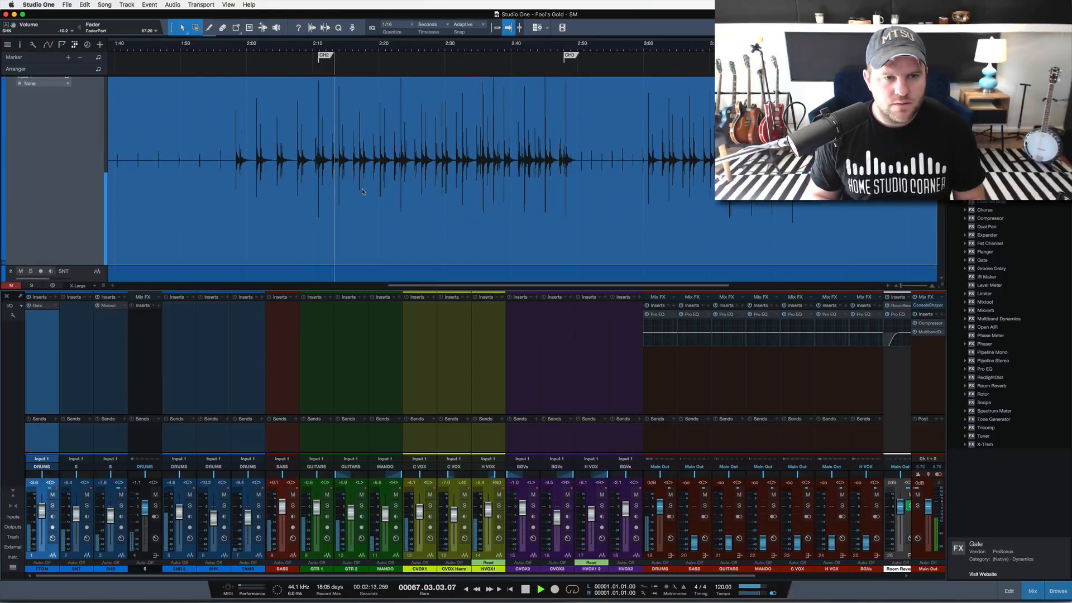
scroll(362, 191, "down", 6)
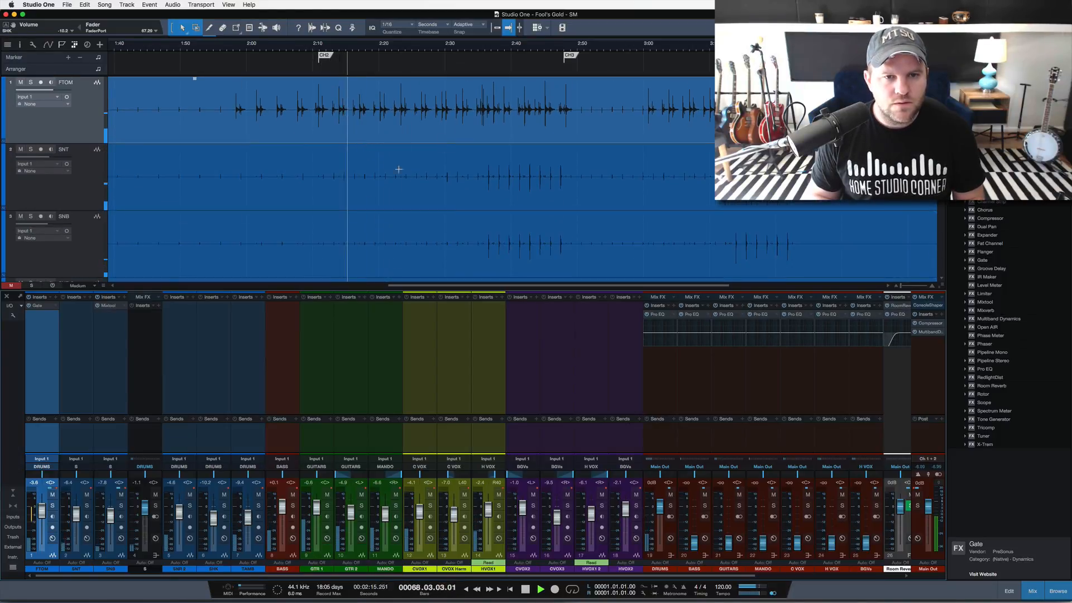
left_click(484, 47)
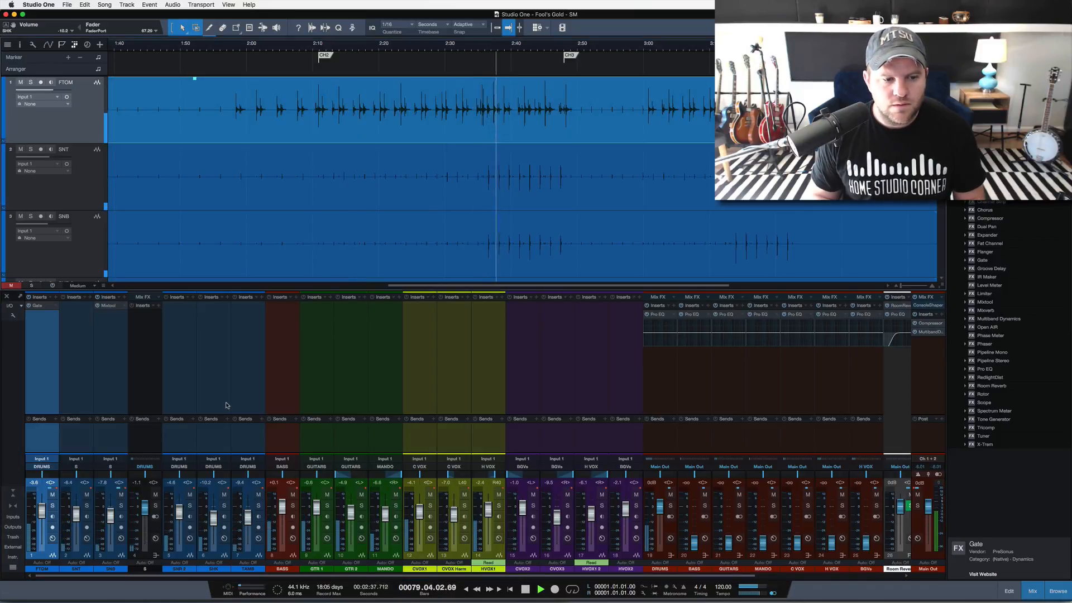
key("space")
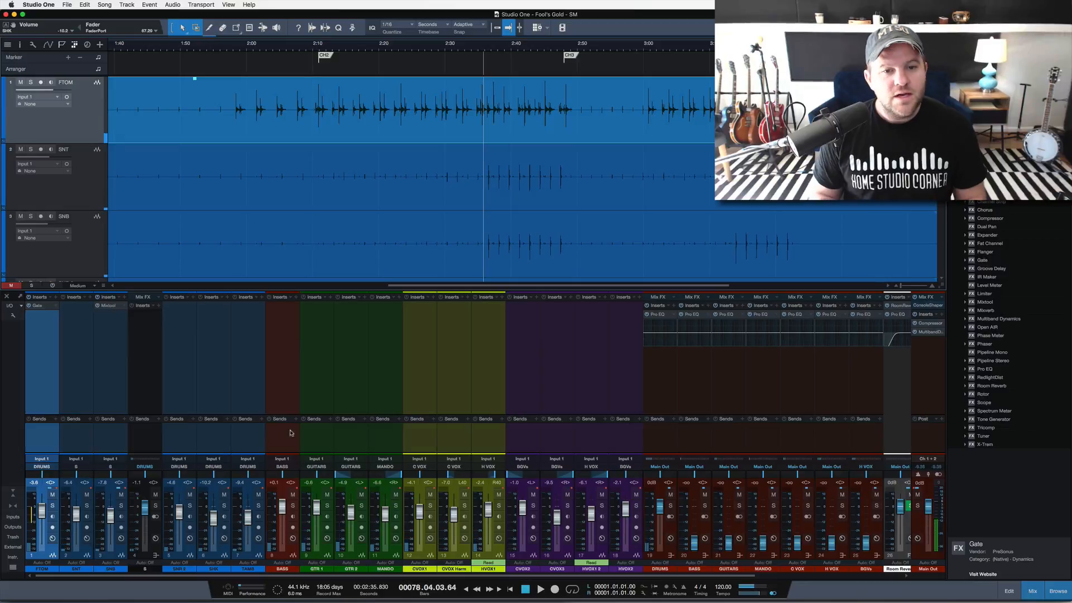
Select and solo the snare bus that carries the SNT and SNB tracks
left_click(153, 465)
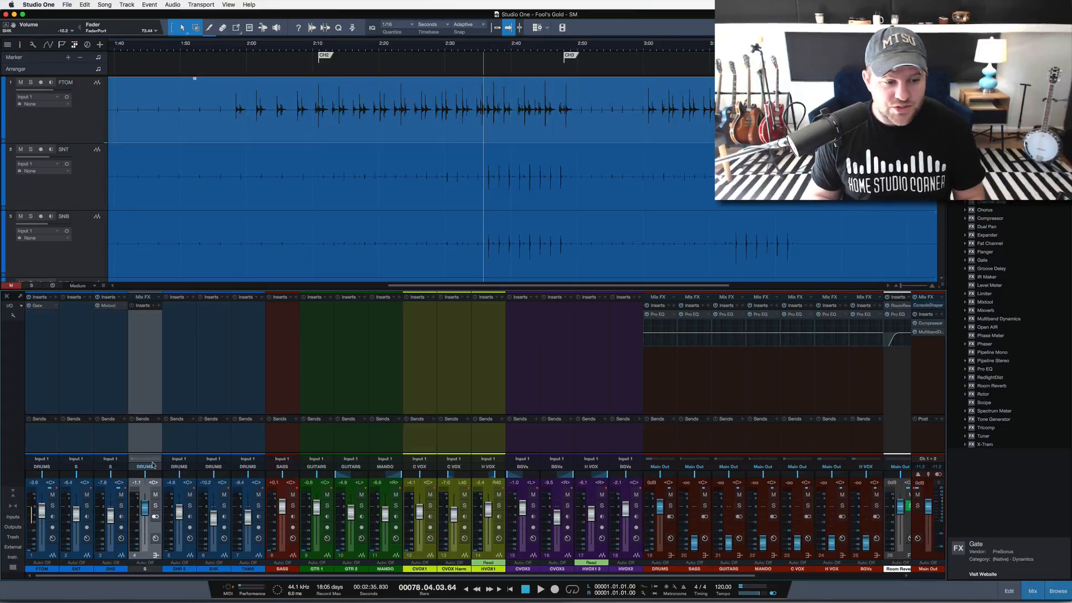
left_click(156, 506)
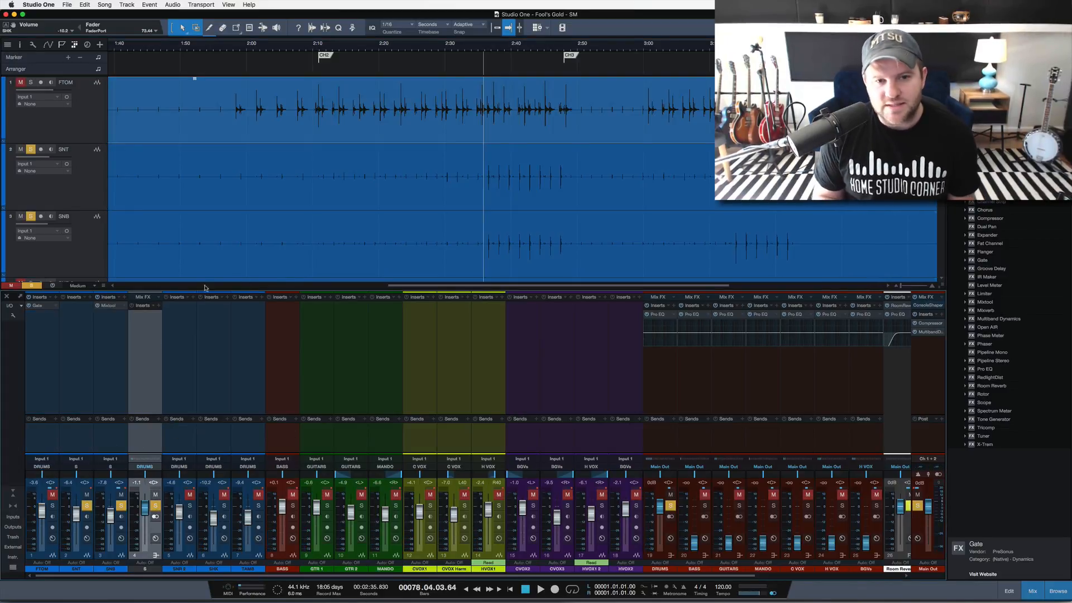
Play the soloed snare tracks, raise the SNB fader to -3.2 dB, and unsolo SNT to hear SNB alone
key("space")
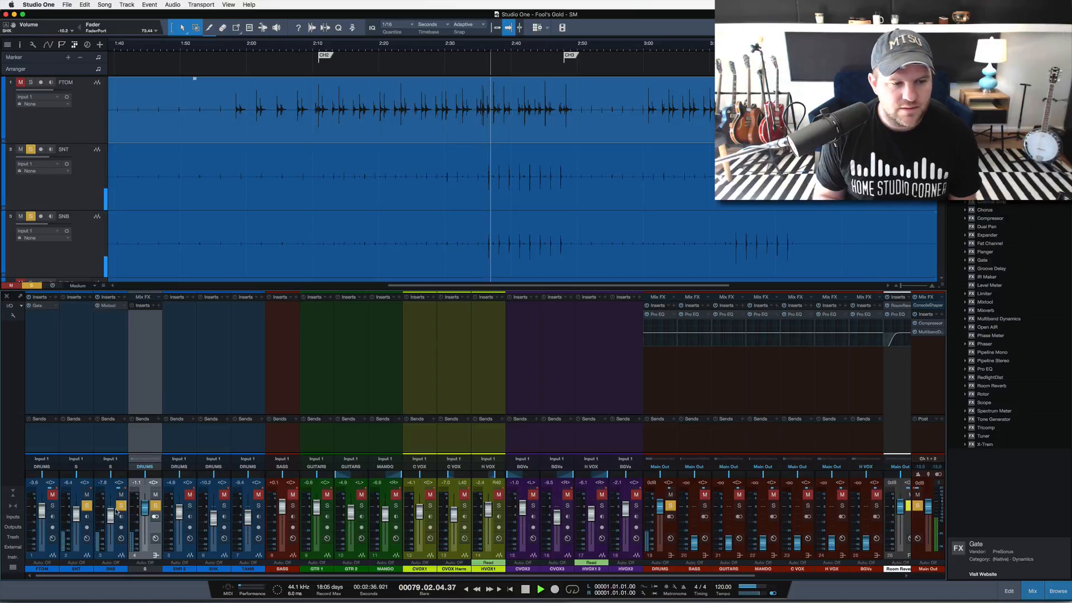
left_click_drag(112, 514, 111, 508)
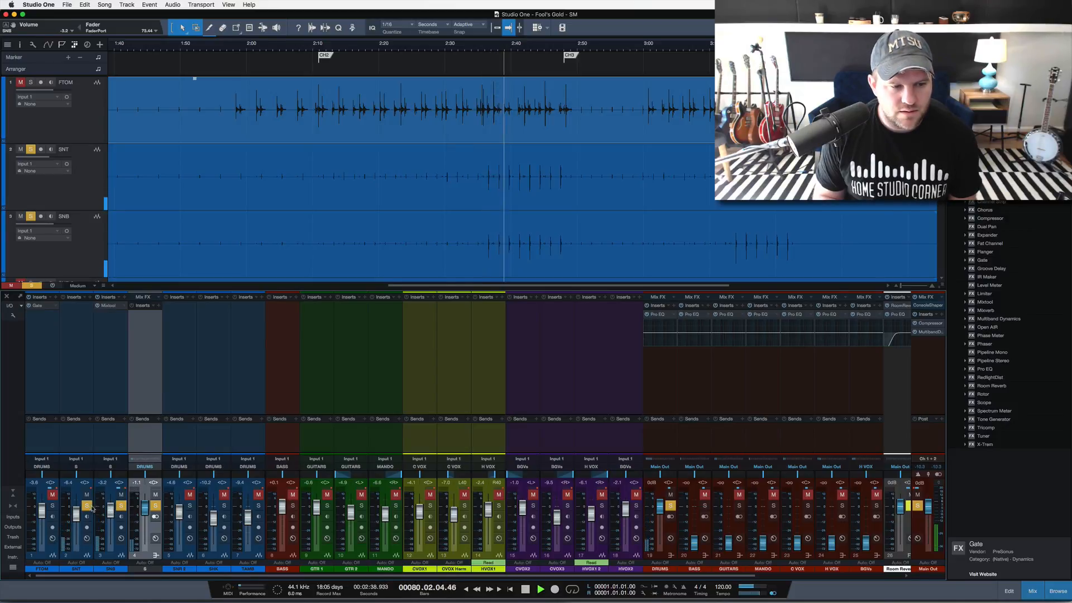
left_click(86, 506)
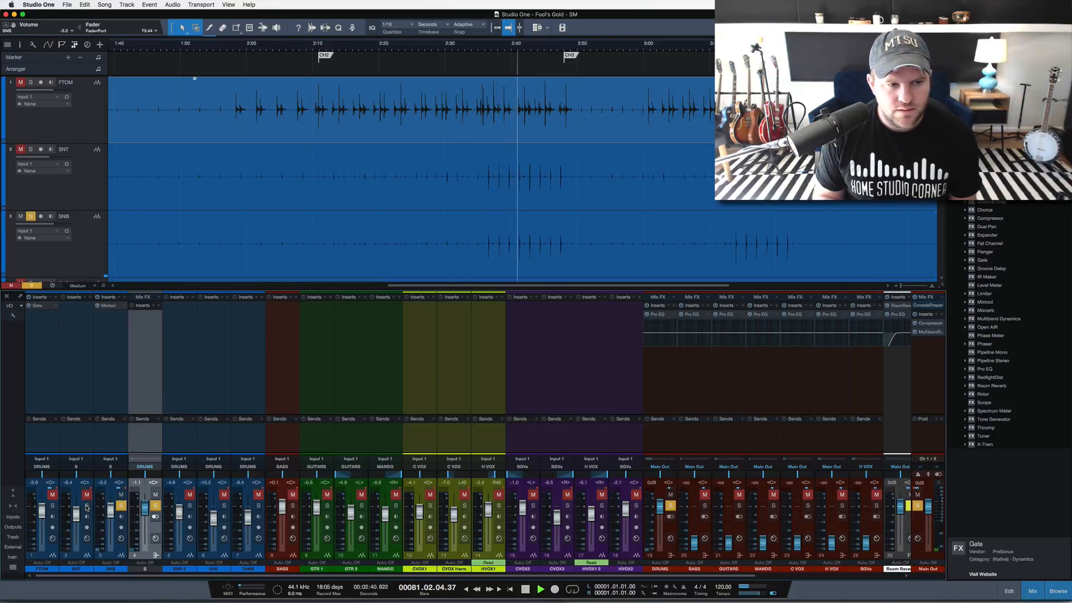
key("space")
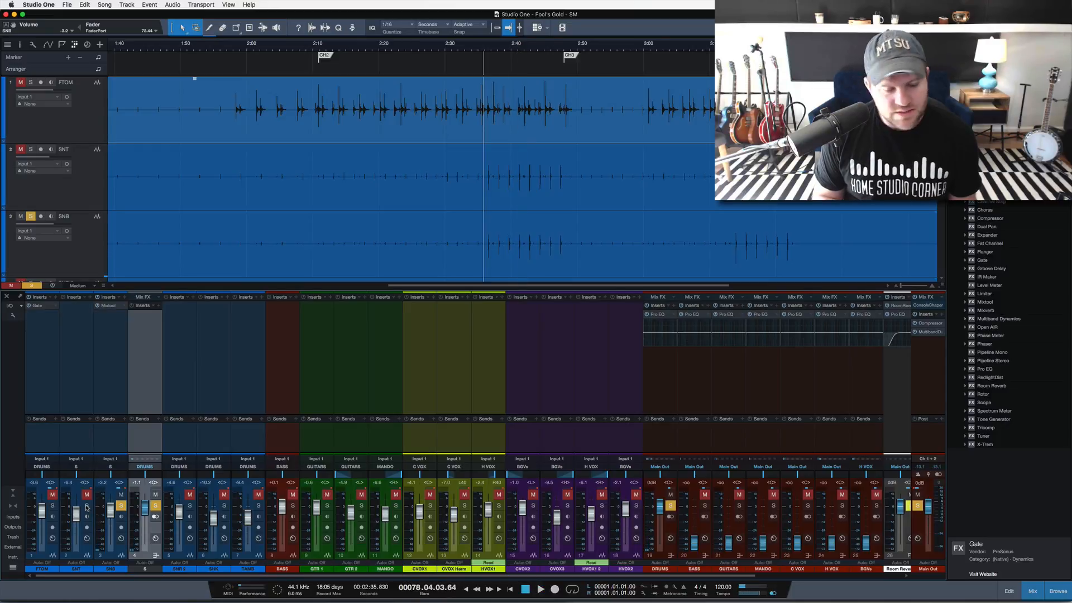
Solo SNT in place of SNB and raise its fader to +3.8 dB during playback
left_click(120, 506)
left_click(86, 506)
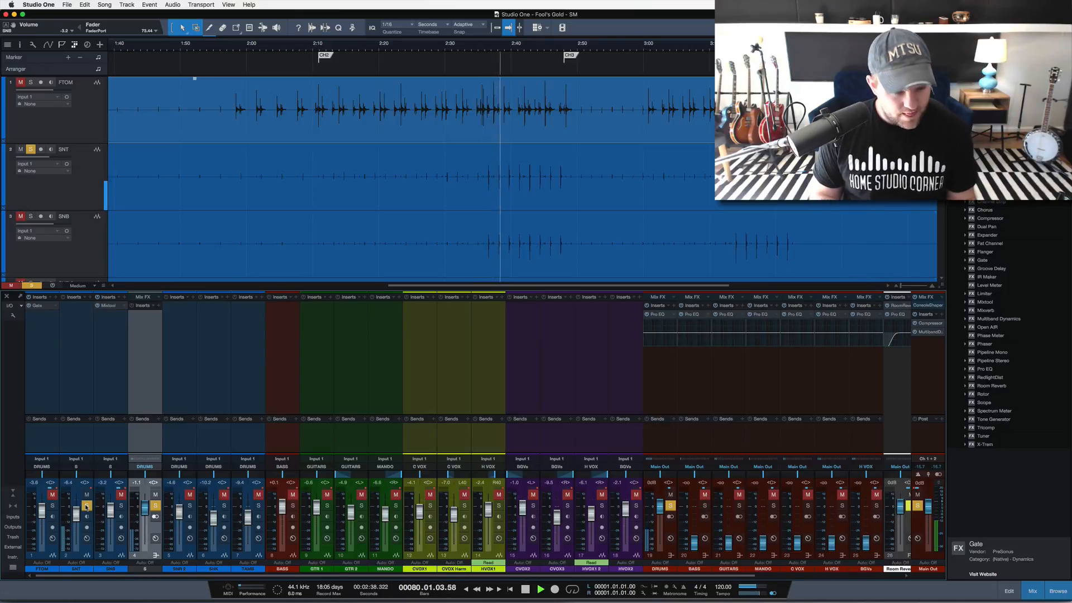
left_click_drag(81, 518, 76, 507)
key("space")
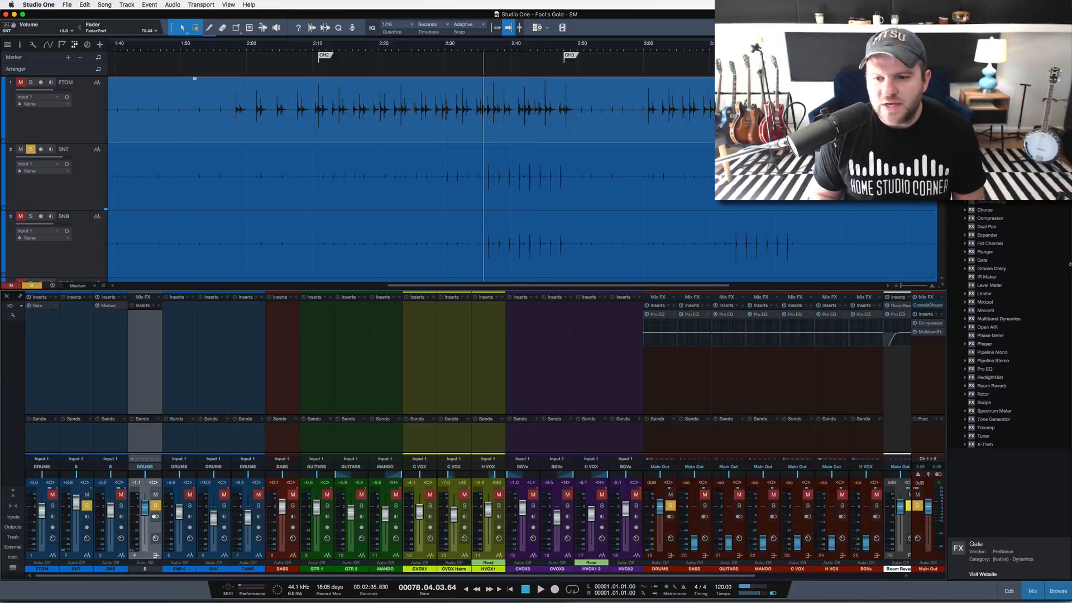
Listen to the soloed SNT track and insert a Pro EQ on its channel
key("space")
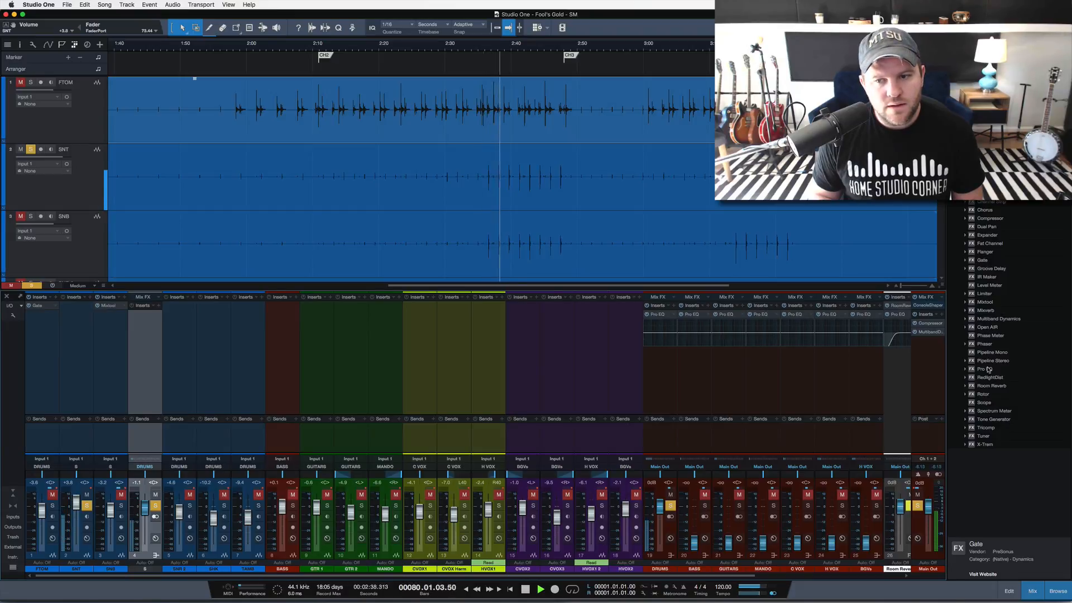
key("space")
left_click_drag(988, 369, 82, 326)
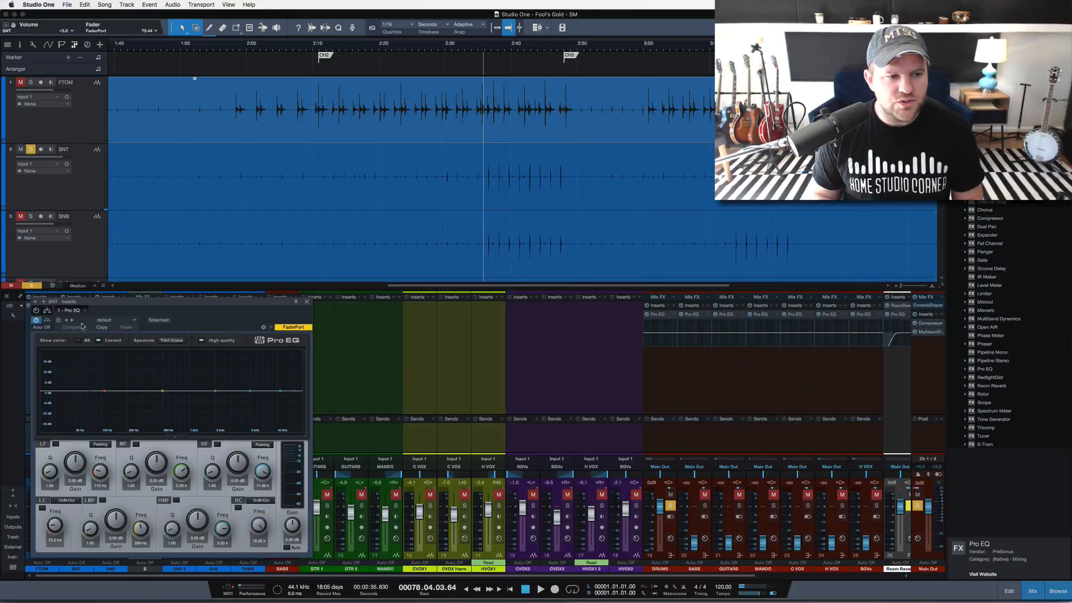
Boost the SNT EQ's LMF band to 24 dB with a Q of 11.80 and sweep it to the resonance at 338 Hz
key("space")
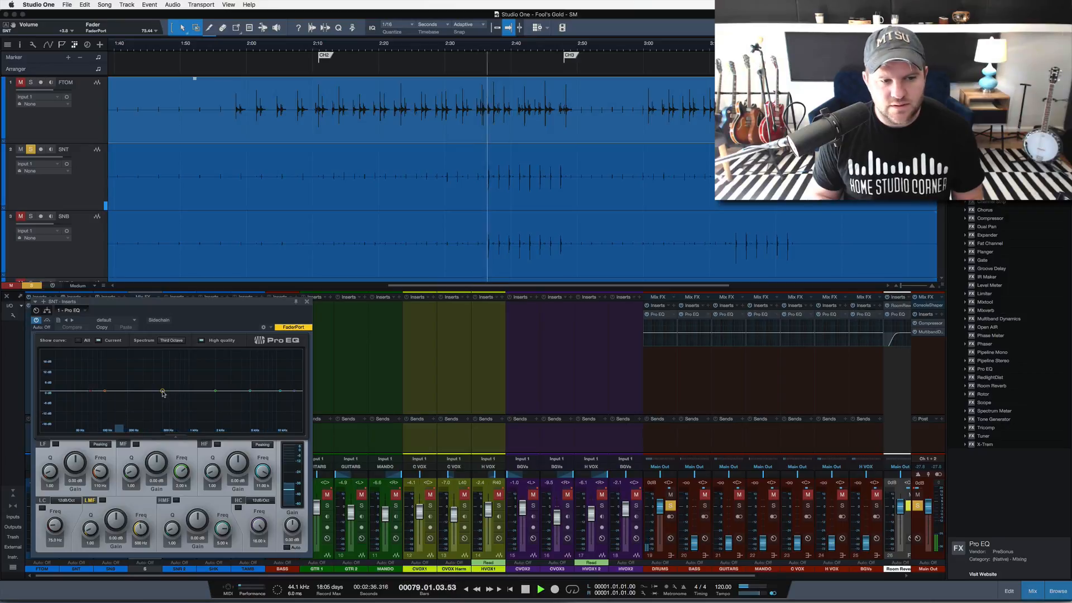
key("space")
left_click_drag(160, 389, 152, 351)
key("space")
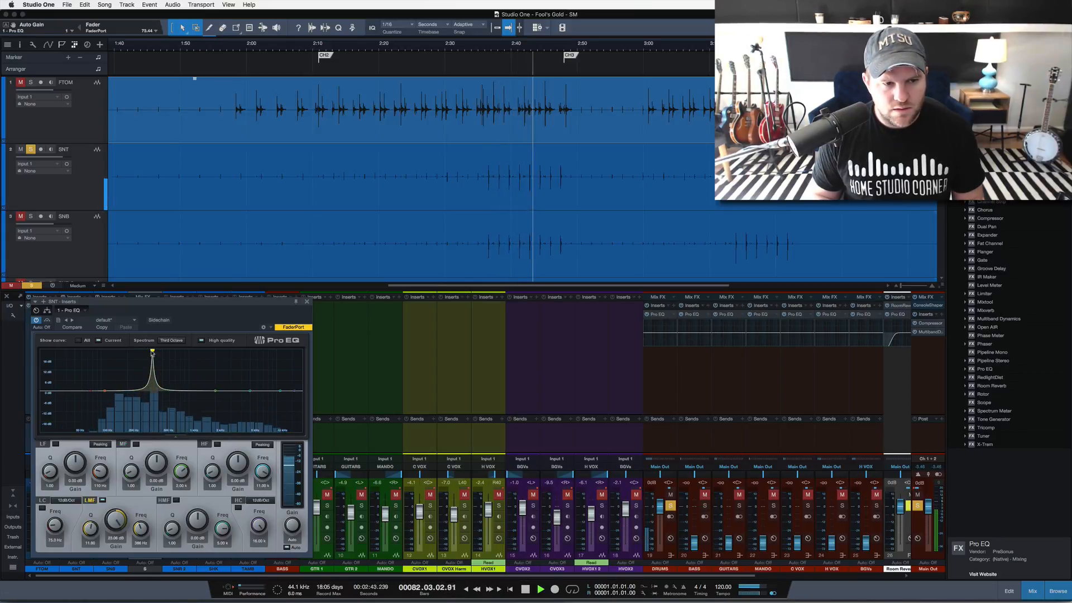
left_click_drag(152, 351, 149, 347)
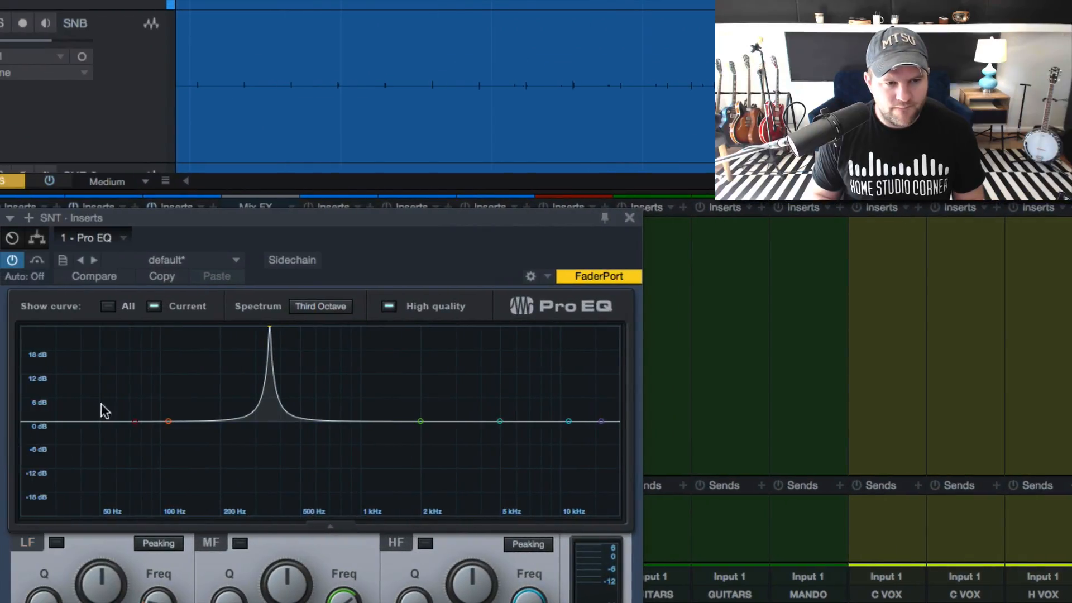
left_click_drag(270, 330, 202, 328)
left_click_drag(205, 334, 265, 326)
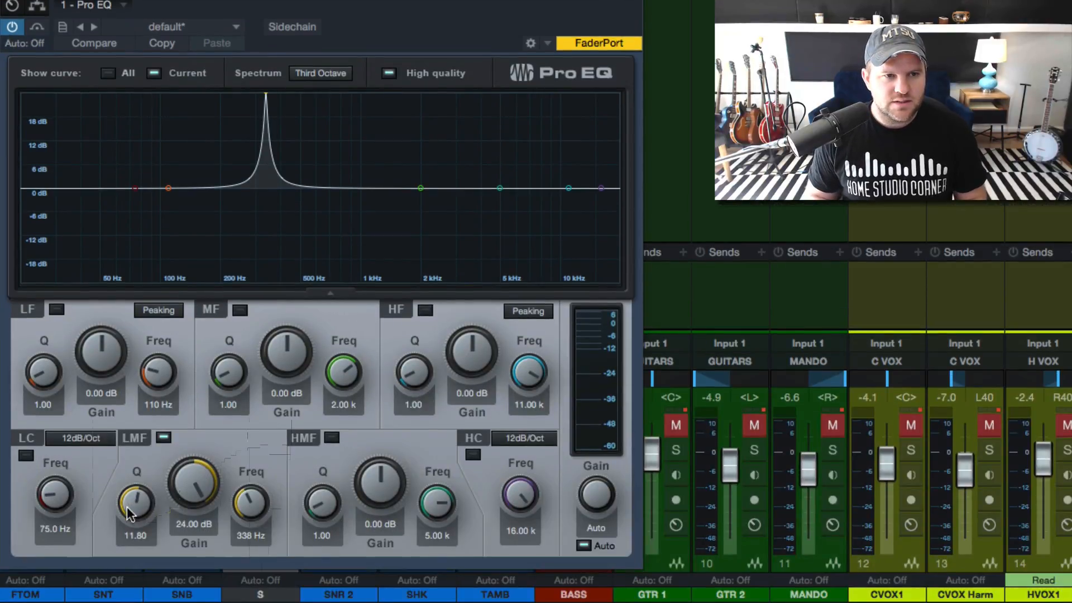
Turn the 338 Hz LMF boost into a -24 dB notch with a Q of 24.00 and audition it
left_click_drag(127, 513, 237, 407)
key("space")
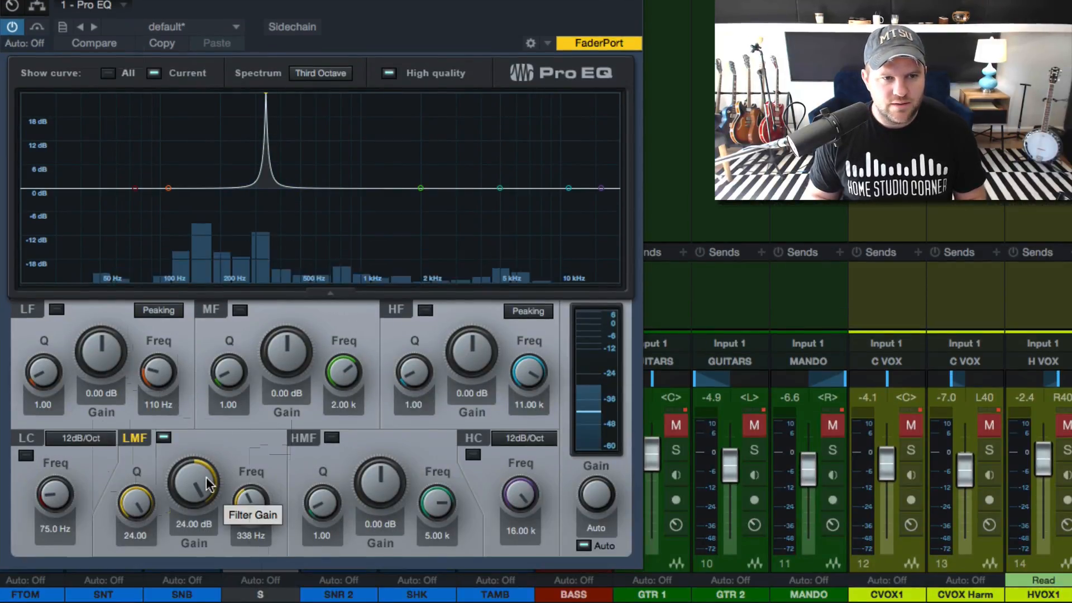
key("space")
left_click_drag(204, 481, 232, 586)
left_click_drag(196, 488, 215, 508)
key("space")
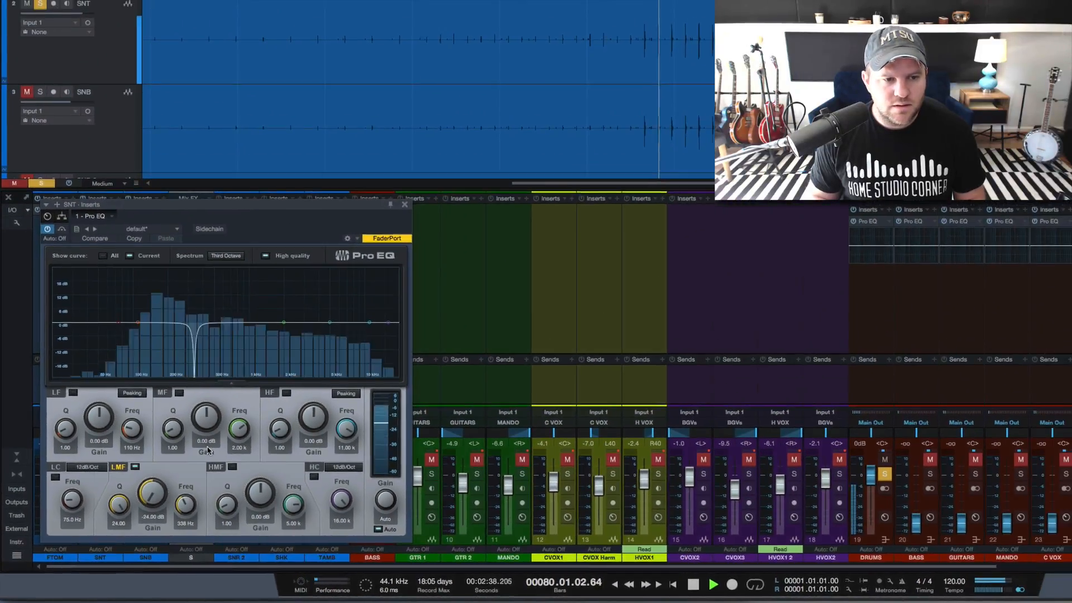
key("space")
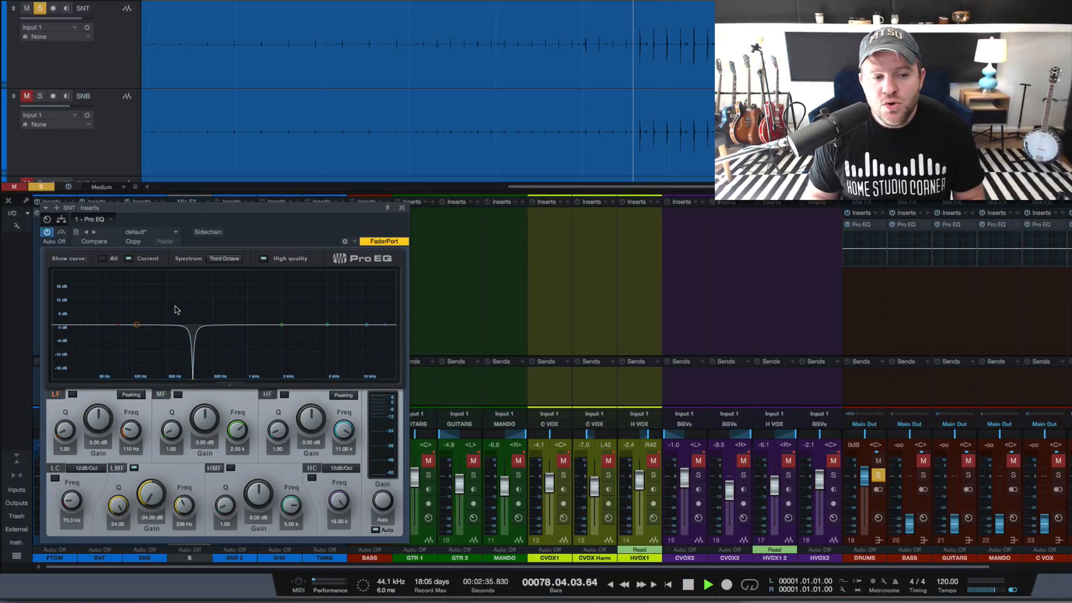
Sweep a narrow LF boost to find a second resonance on SNT, and notch it at 241 Hz by -23.46 dB with Q 24.00
key("space")
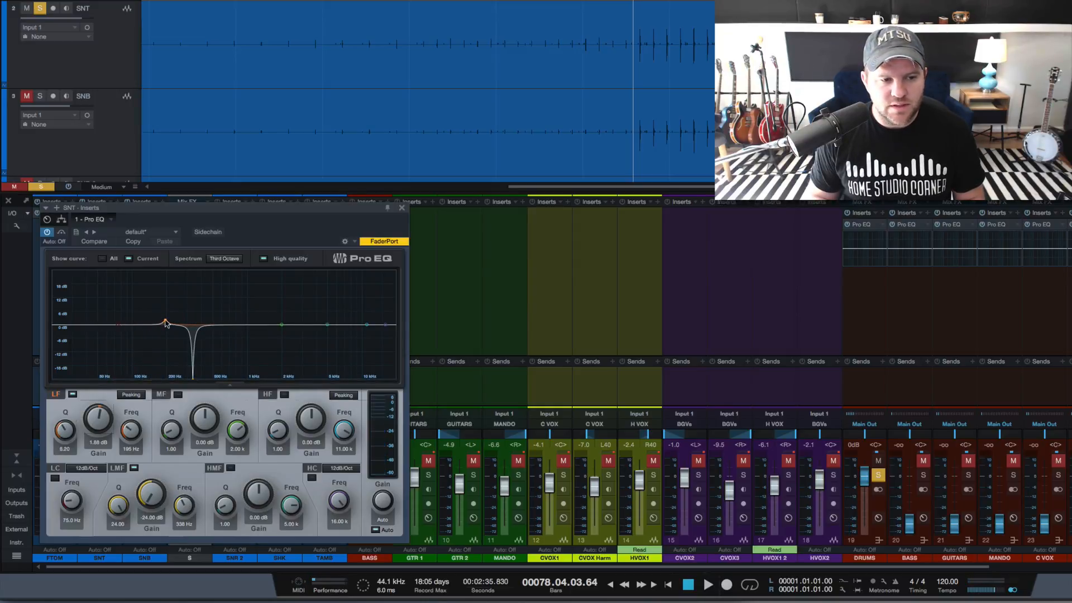
key("space")
left_click_drag(164, 307, 174, 284)
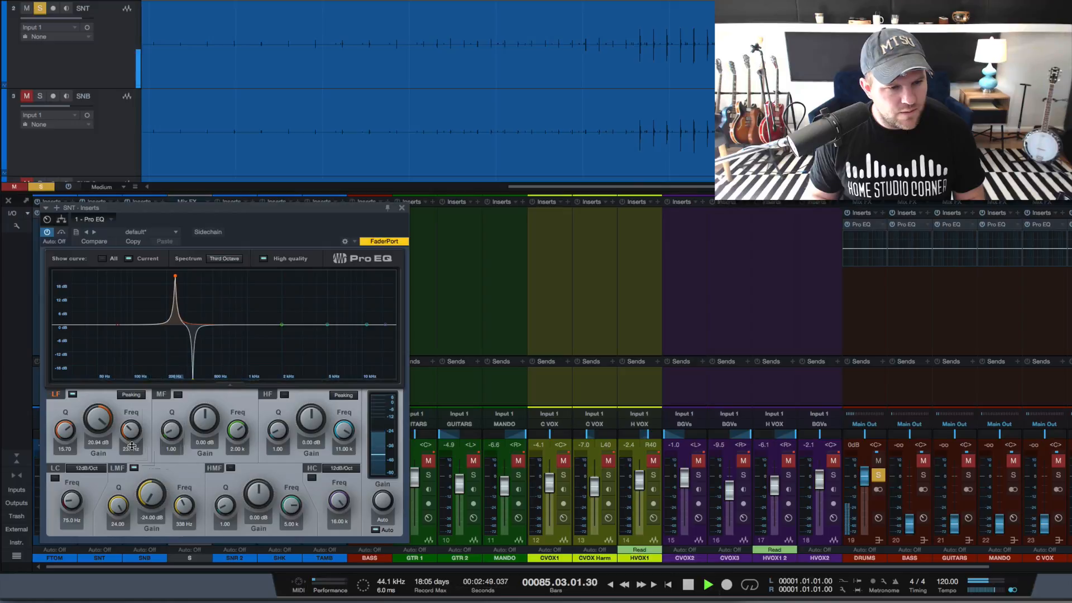
key("space")
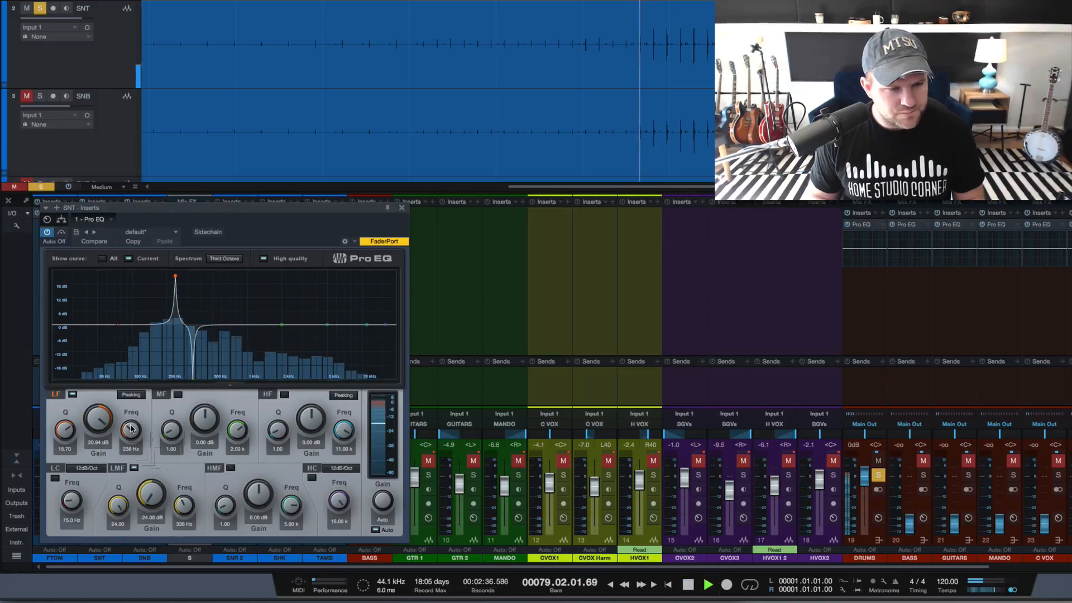
left_click_drag(130, 429, 129, 417)
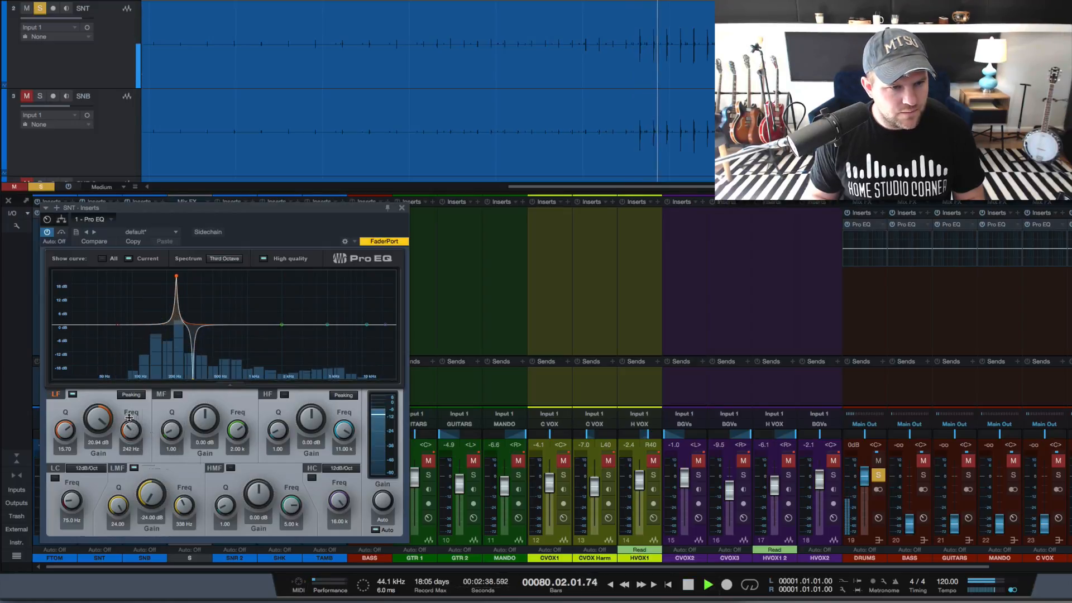
key("space")
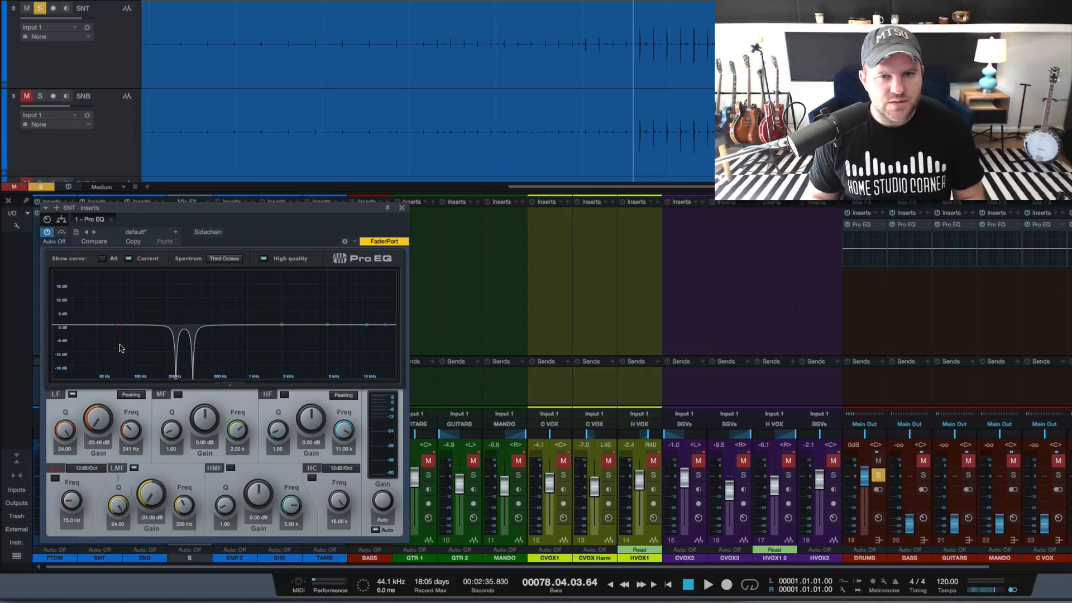
Compare the SNT sound with its Pro EQ active and bypassed, re-enable the EQ, and close the plug-in window
key("space")
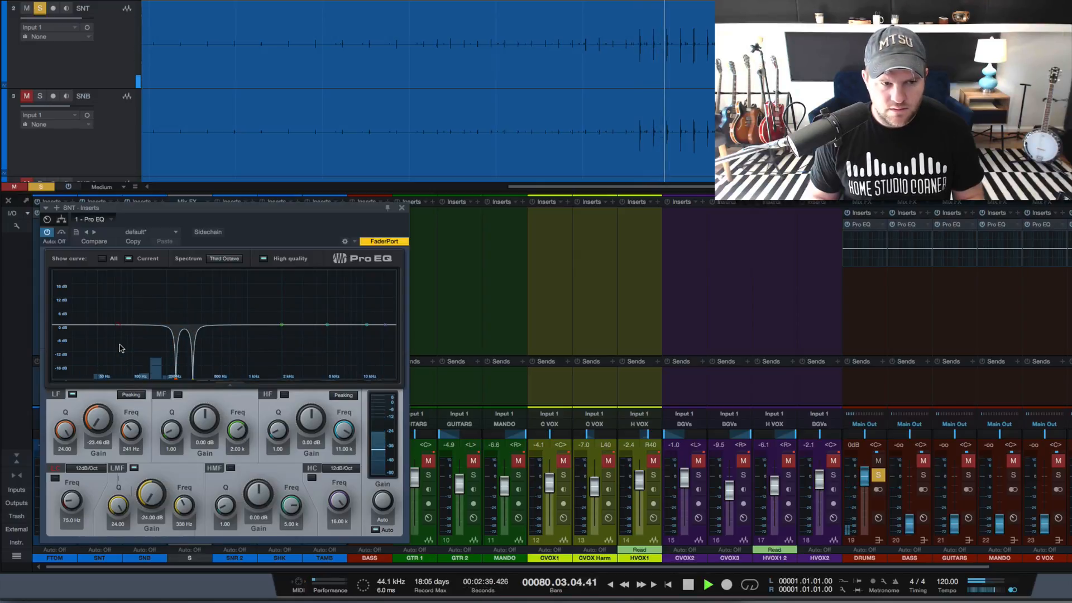
key("space")
left_click(47, 231)
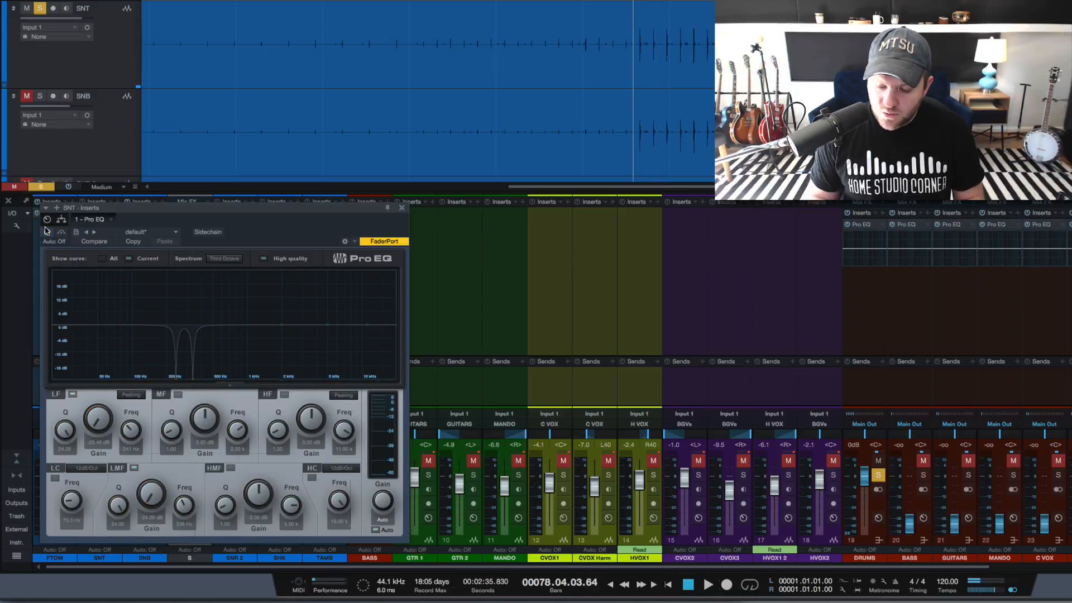
key("space")
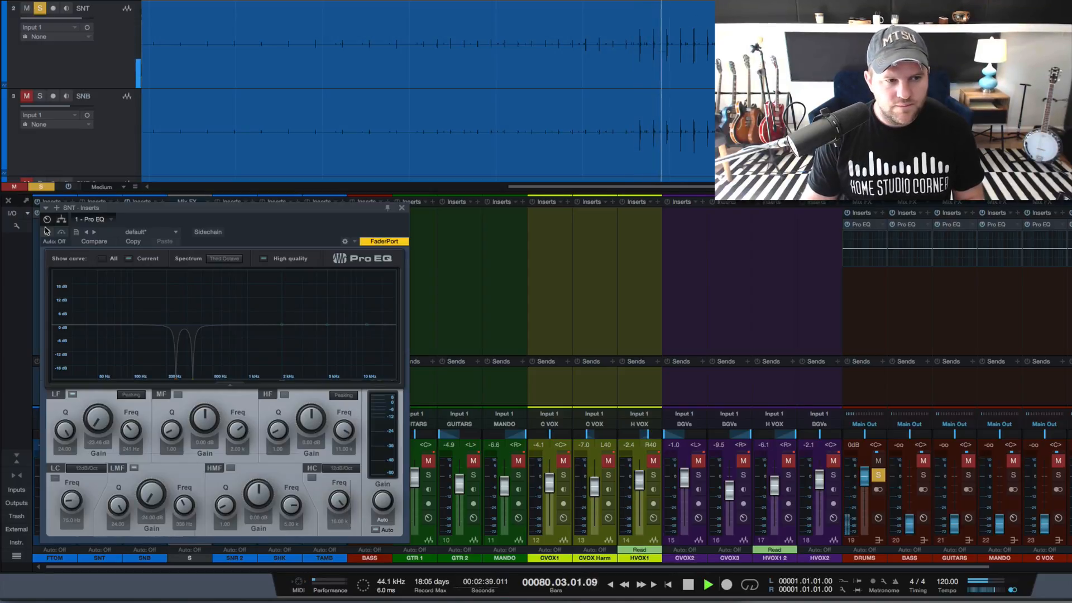
left_click(47, 231)
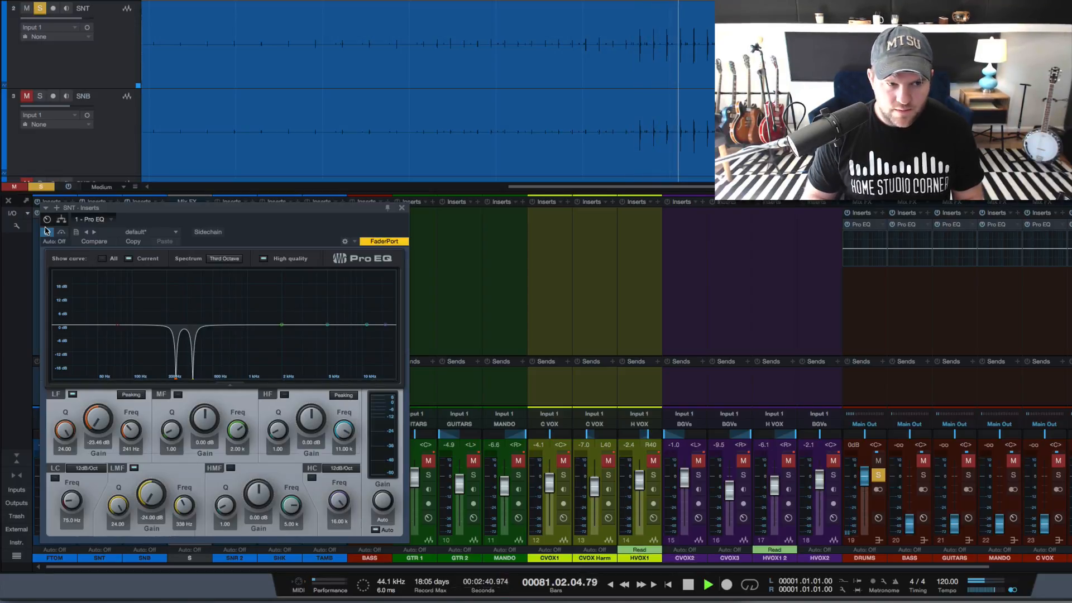
key("space")
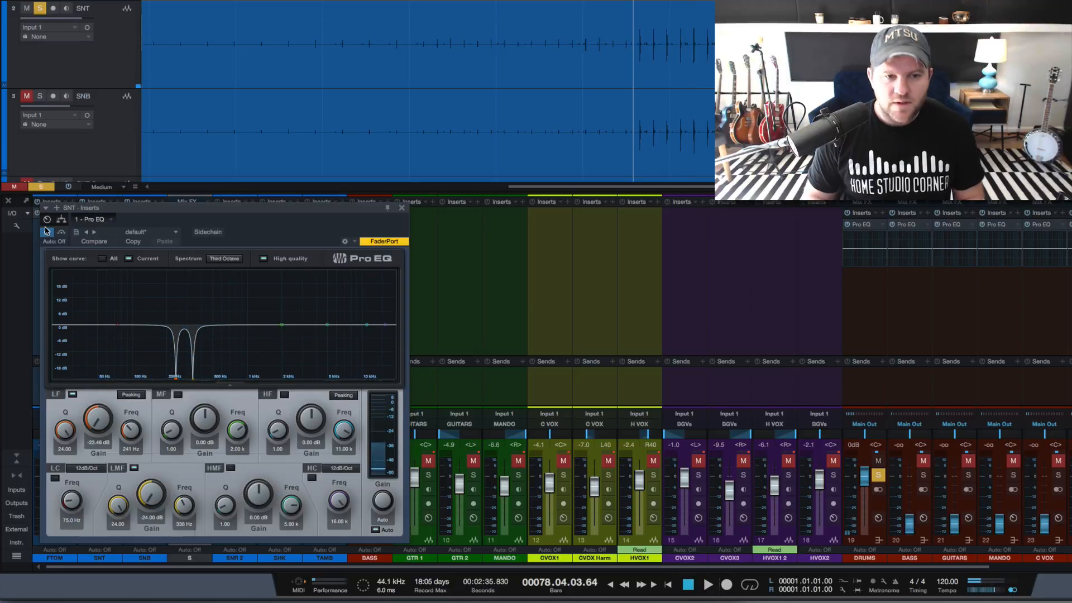
left_click(402, 208)
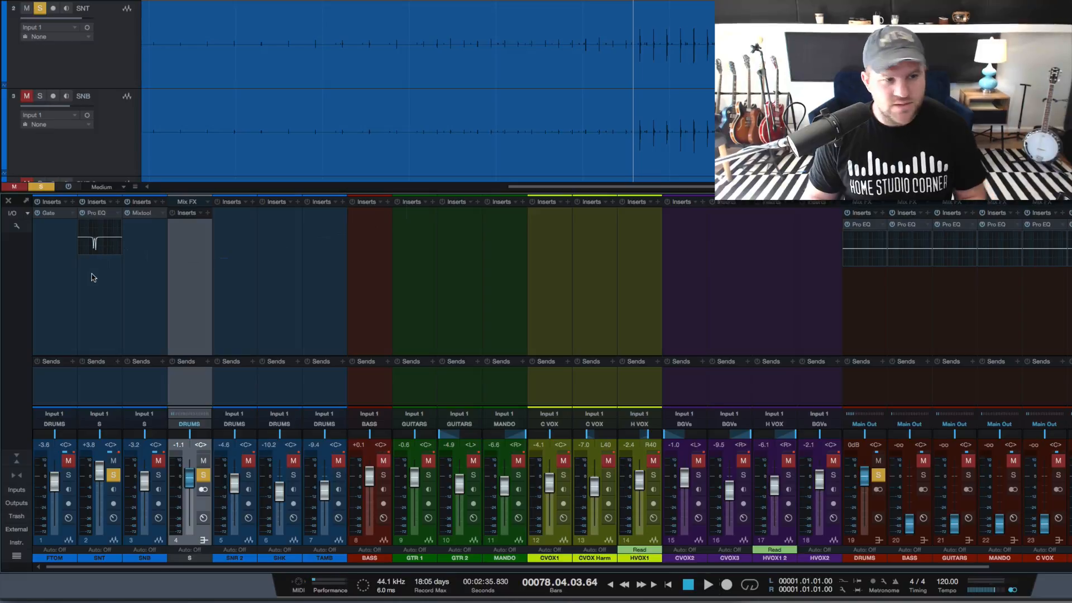
Unsolo SNT and insert a Pro EQ on the snare bus, moving its window clear of the drum channels
left_click(114, 475)
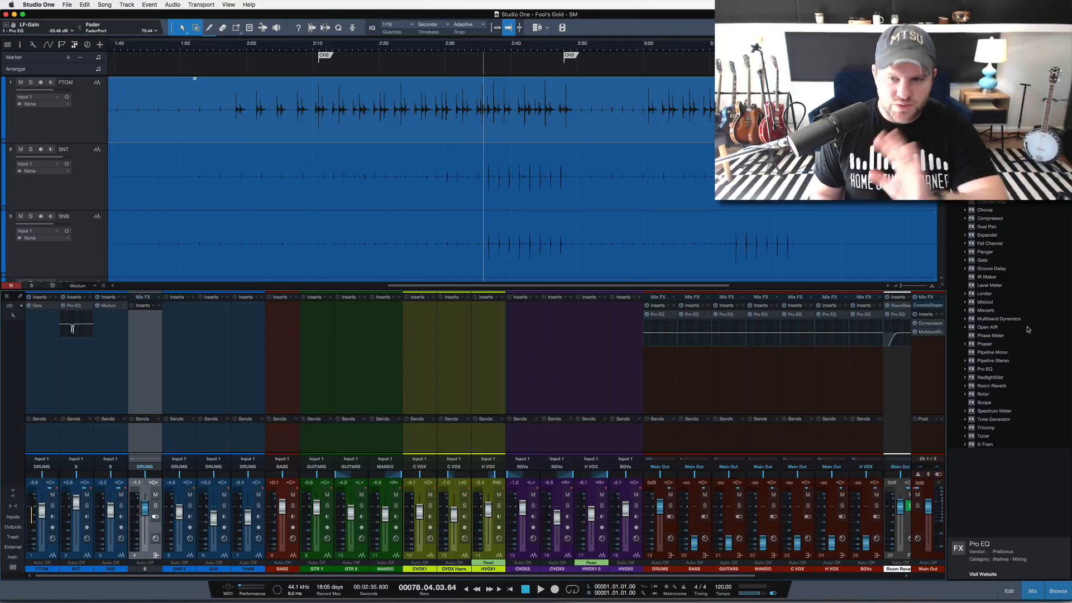
left_click_drag(981, 370, 151, 345)
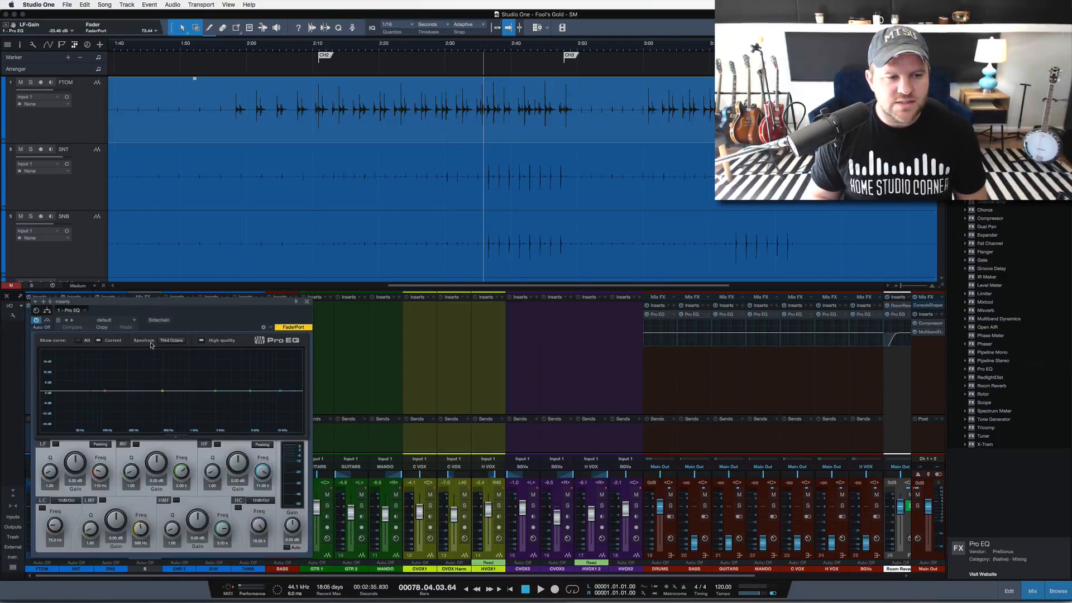
left_click_drag(259, 305, 517, 260)
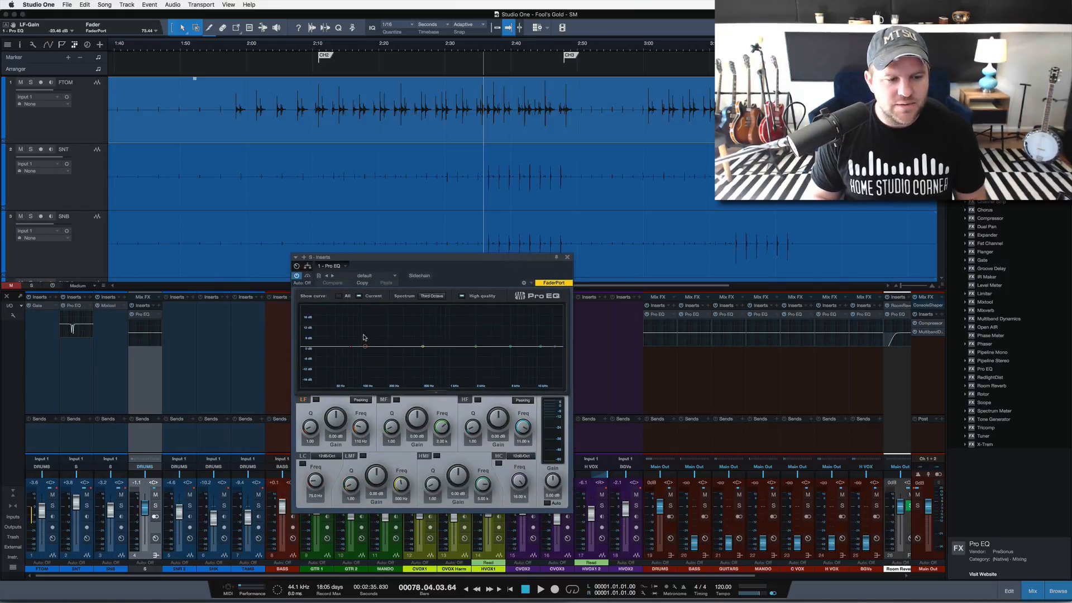
Boost the snare bus EQ's LMF band by about 11 dB during playback, and lower the SNT fader to -1.0 dB
key("space")
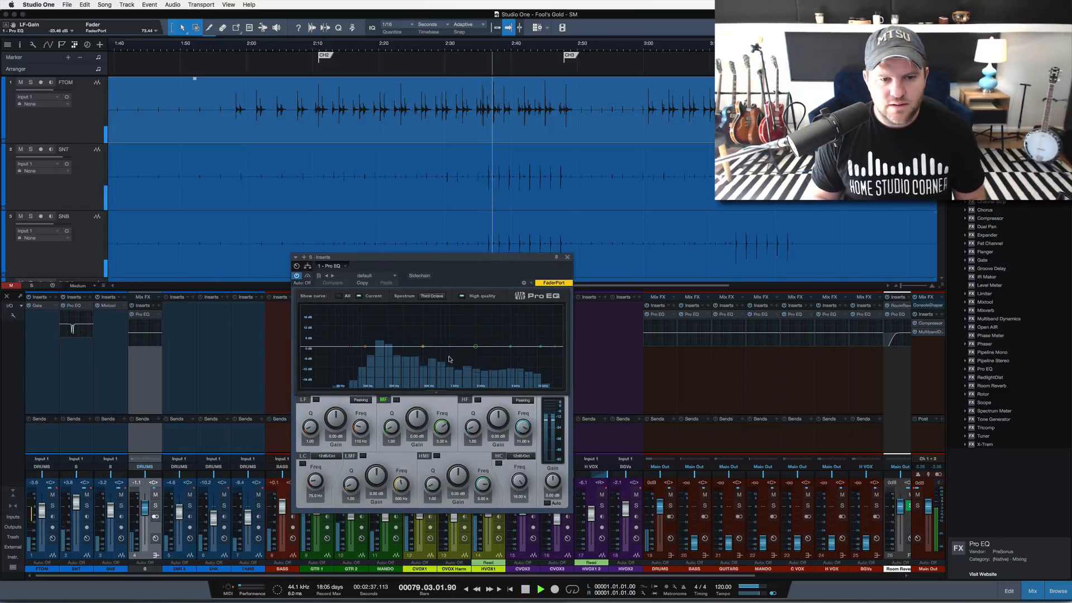
left_click_drag(424, 349, 402, 319)
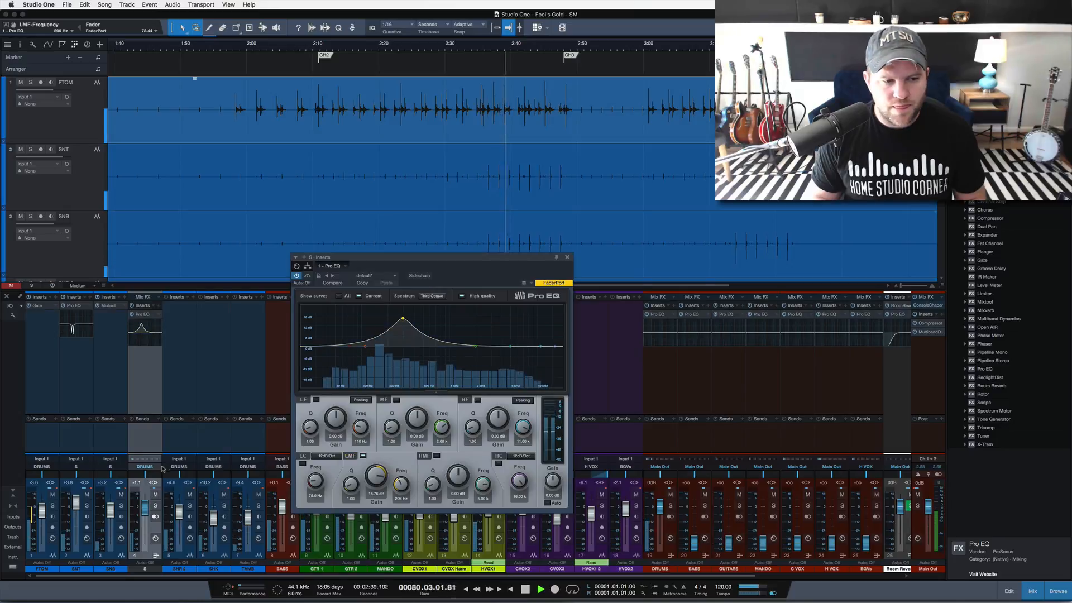
key("space")
left_click_drag(76, 502, 80, 505)
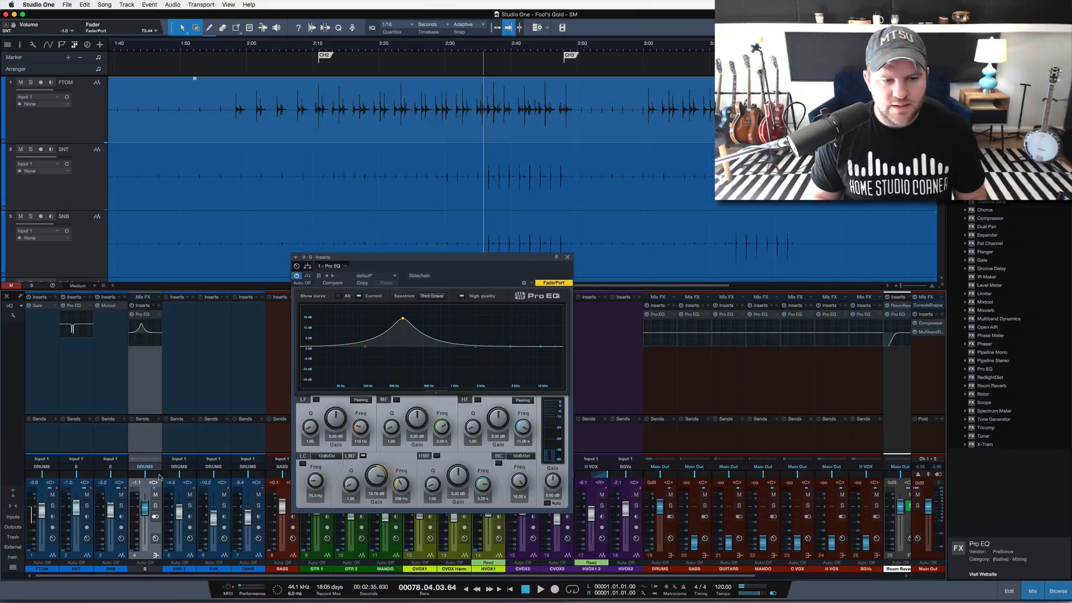
Sweep the snare bus EQ's LMF boost during playback, and turn it into a cut of about -10 dB near 300 Hz with Q 2.00
key("space")
mouse_move(402, 320)
left_mouse_down()
mouse_move(390, 323)
mouse_move(404, 328)
mouse_move(403, 358)
mouse_move(384, 324)
mouse_move(385, 339)
mouse_move(412, 323)
left_mouse_up()
scroll(391, 323, "up", 5)
scroll(404, 357, "down", 4)
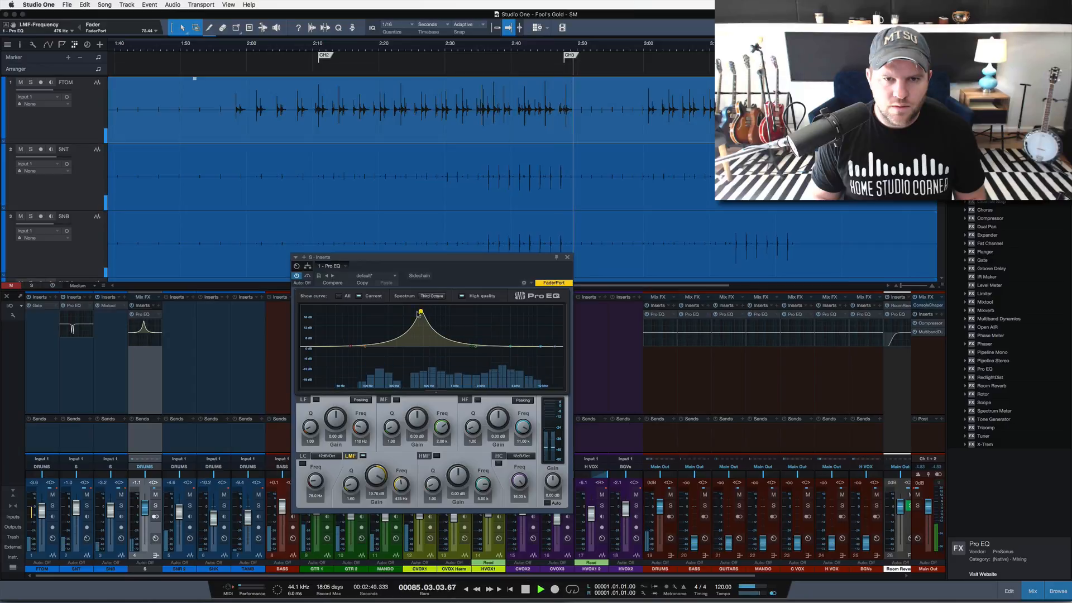
key("space")
key("space")
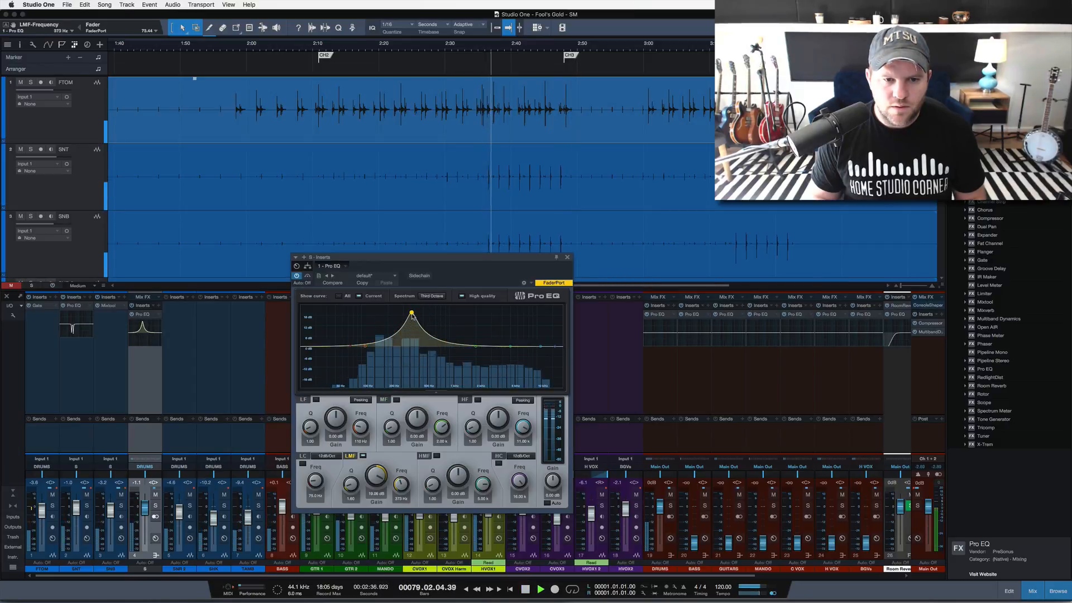
left_click_drag(404, 314, 403, 342)
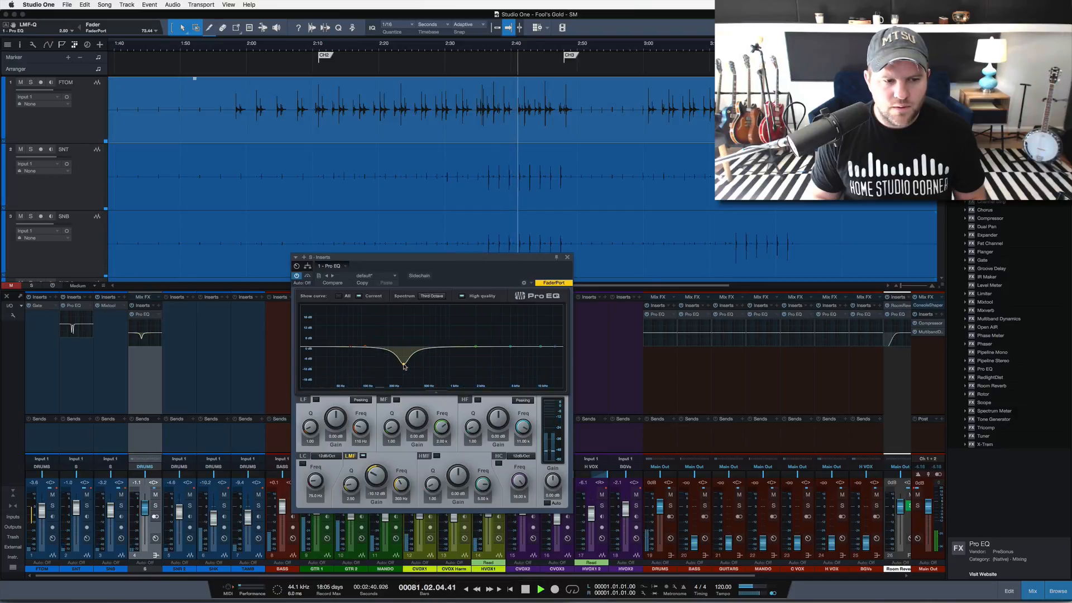
Compare the snare bus soloed and in the mix, and move its EQ's LMF cut down to about 160 Hz with less gain reduction
left_click(154, 506)
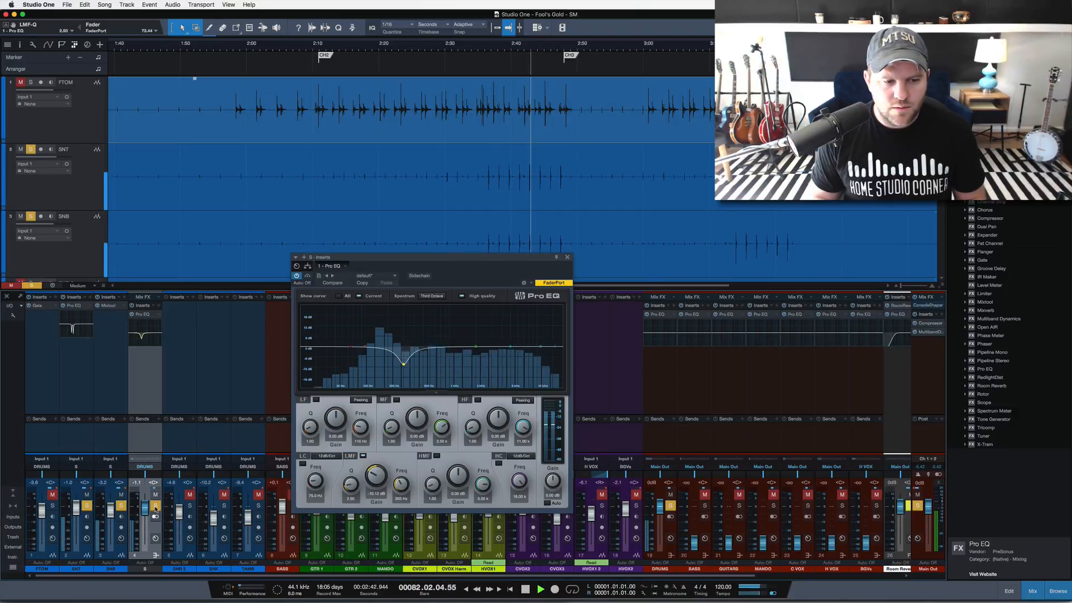
left_click(155, 506)
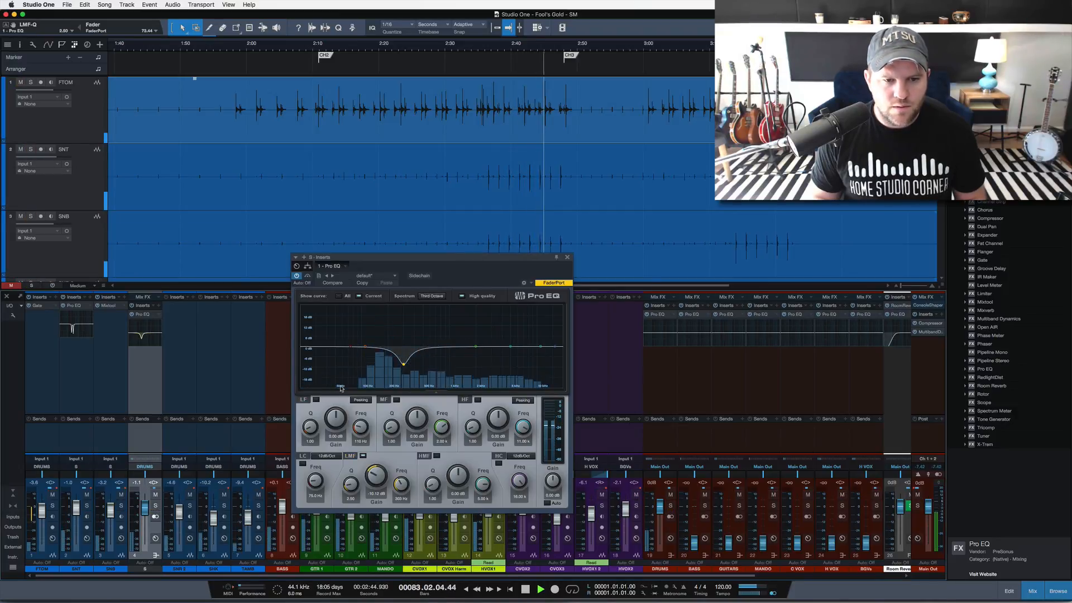
left_click_drag(404, 367, 384, 360)
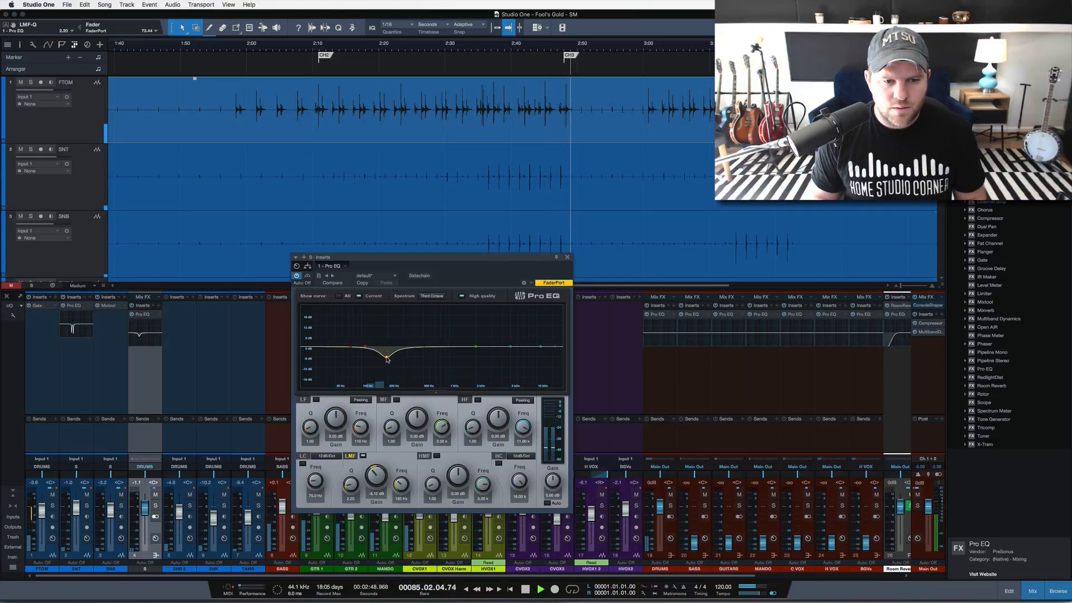
key("space")
key("space")
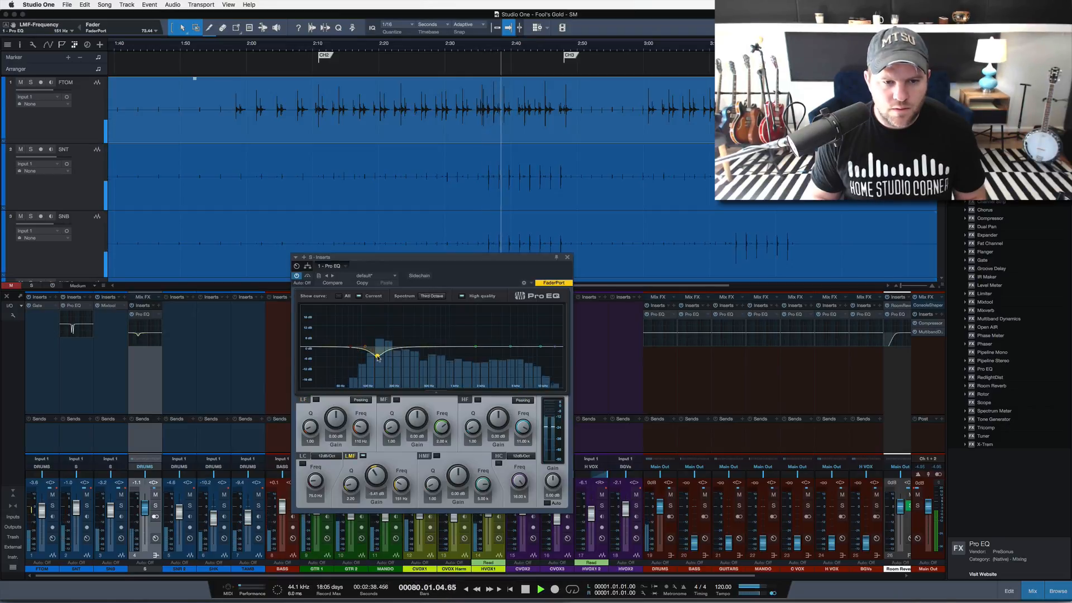
left_click_drag(378, 357, 380, 356)
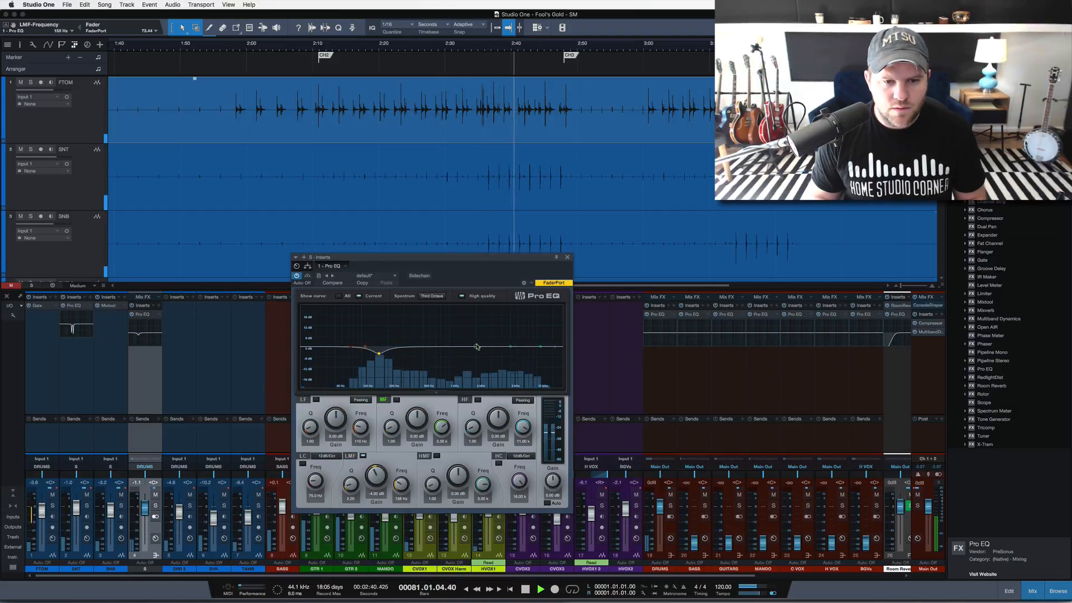
Cut the snare bus EQ's MF band by 4.71 dB at 421 Hz, and narrow and deepen the LMF cut to about -7 dB
left_click_drag(476, 346, 380, 359)
scroll(379, 362, "up", 5)
scroll(379, 362, "up", 1)
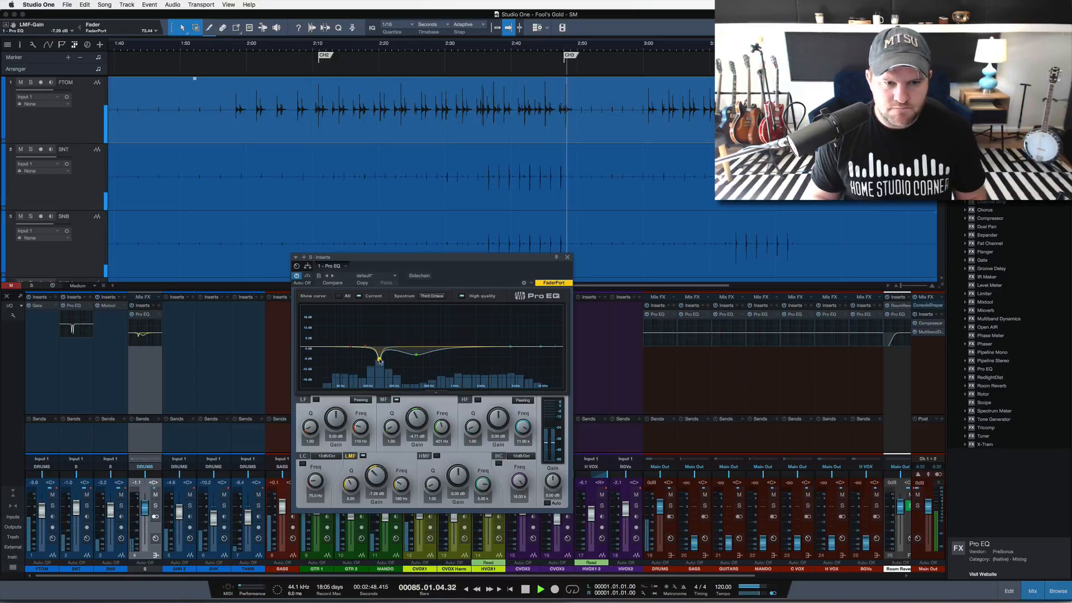
key("space")
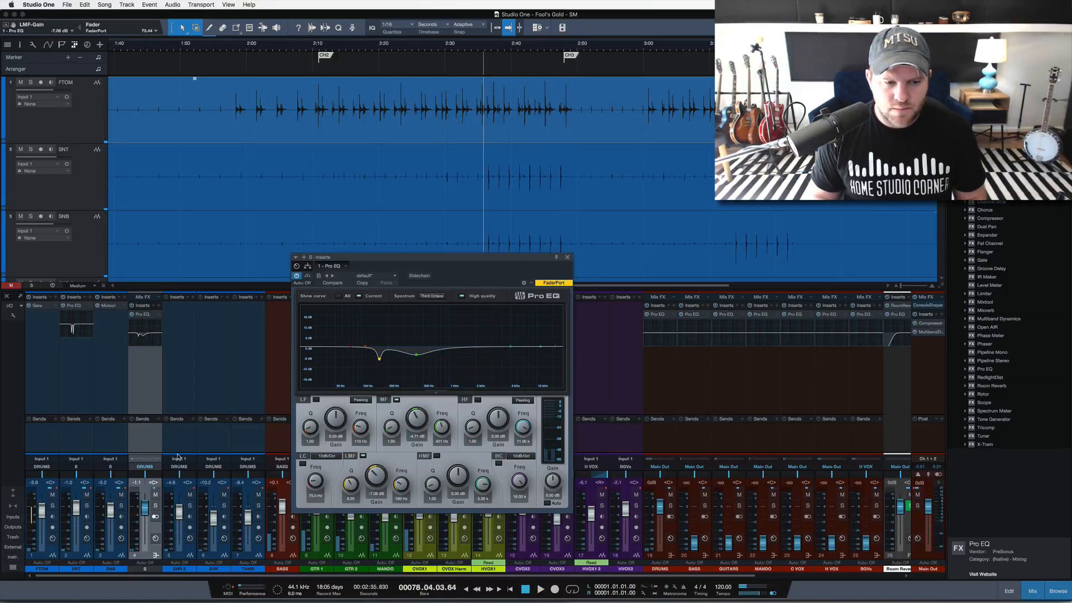
Toggle the snare bus solo, move its EQ window aside, and play the passage briefly
left_click(155, 505)
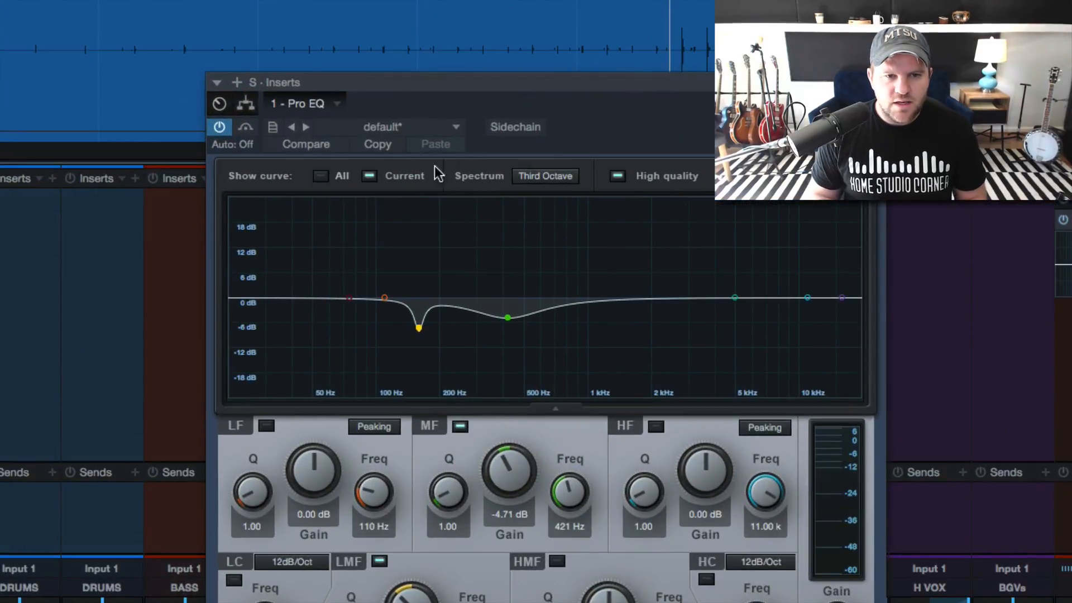
left_click_drag(433, 88, 363, 131)
key("space")
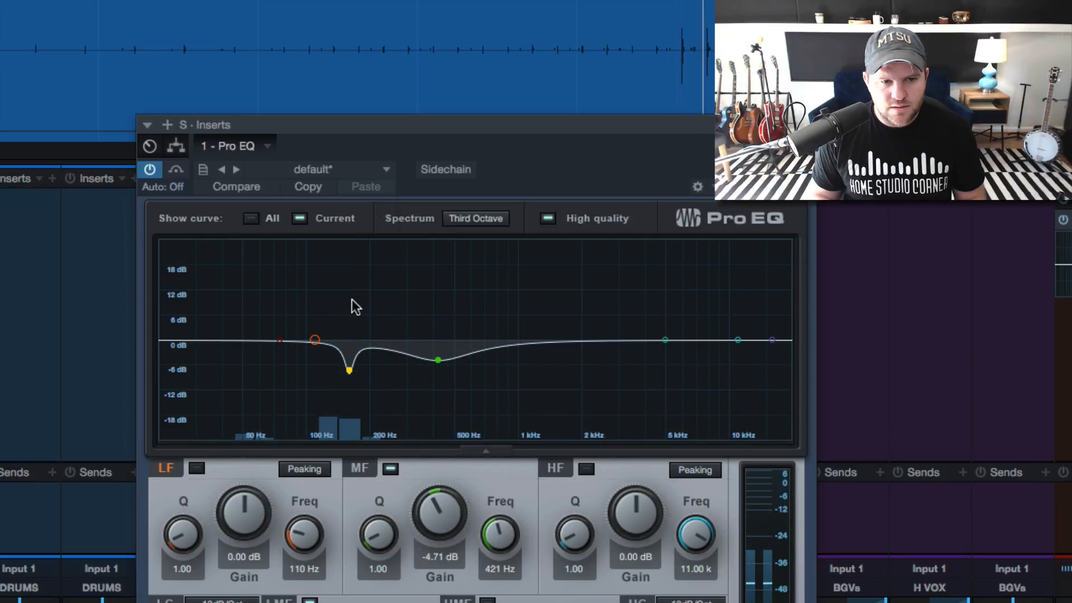
key("space")
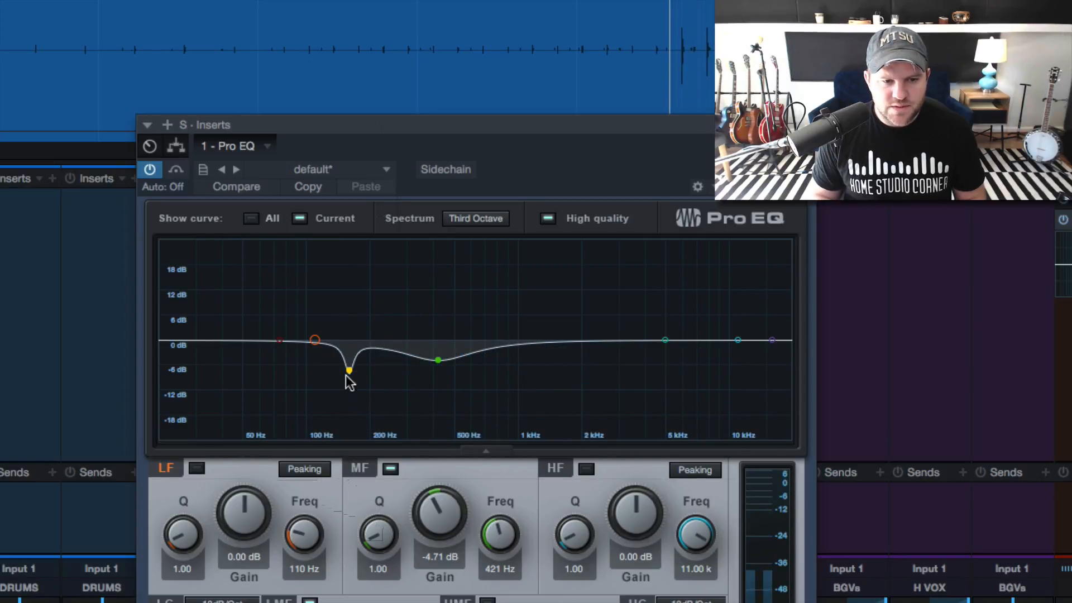
Boost the LMF band to about 18 dB to audition the resonance, and return it to a cut of about -5 dB near 160 Hz
left_click_drag(349, 375, 351, 286)
key("space")
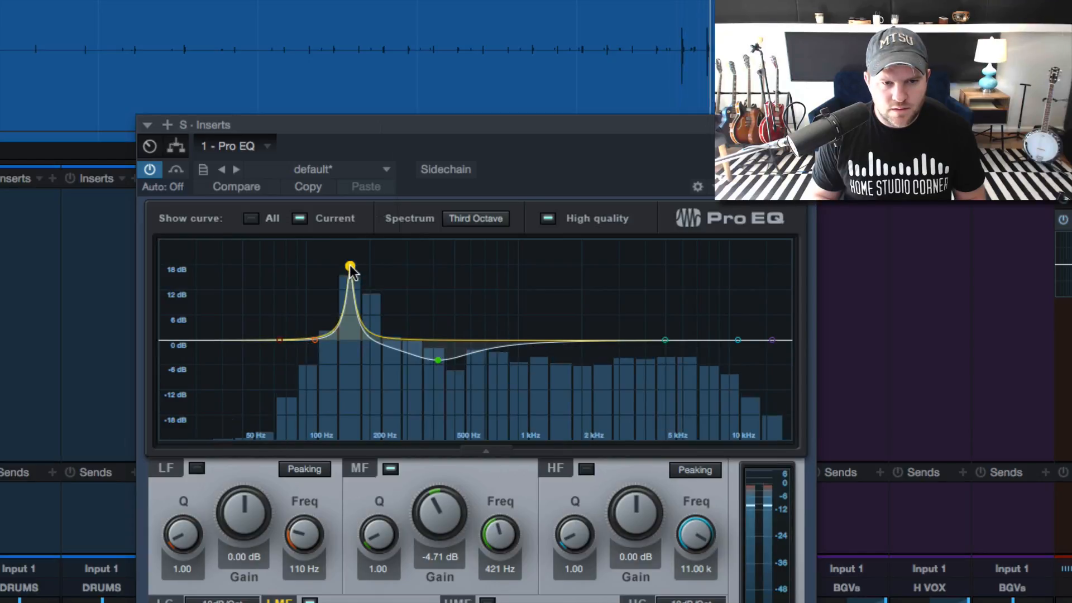
key("space")
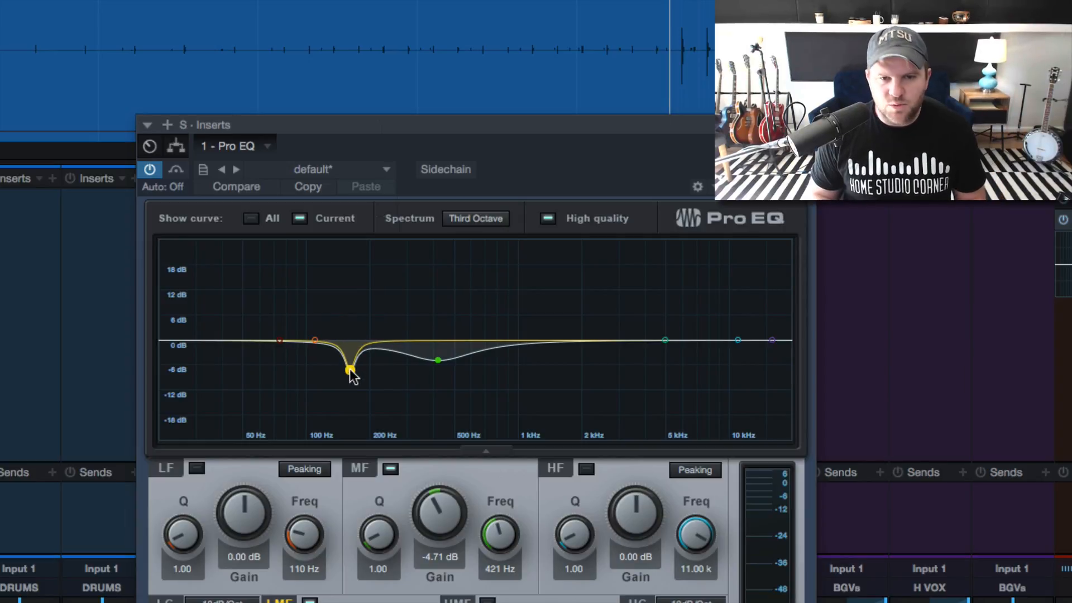
key("space")
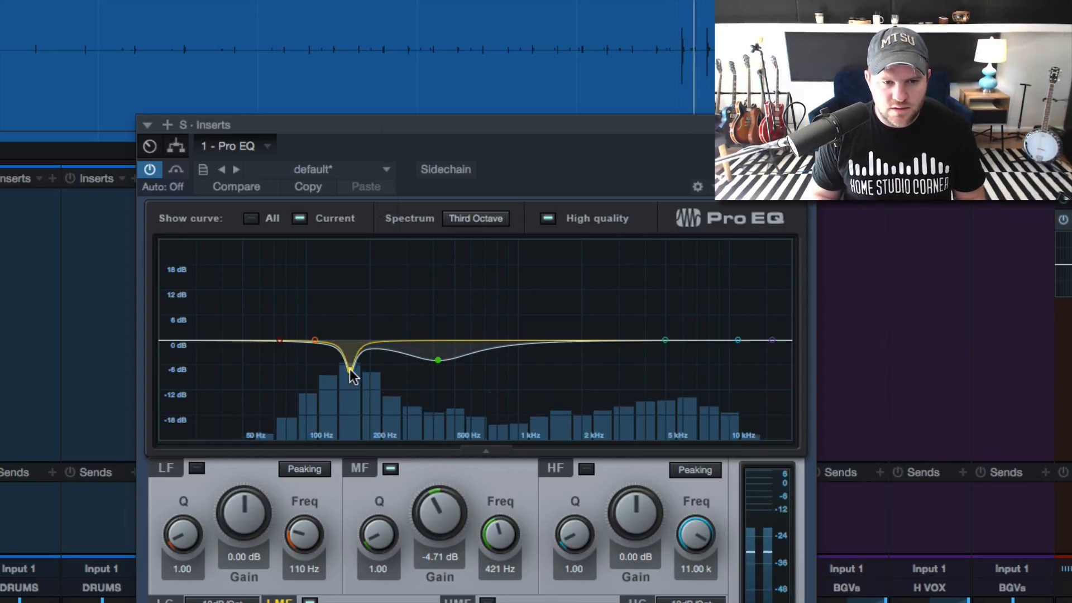
left_click_drag(349, 369, 347, 362)
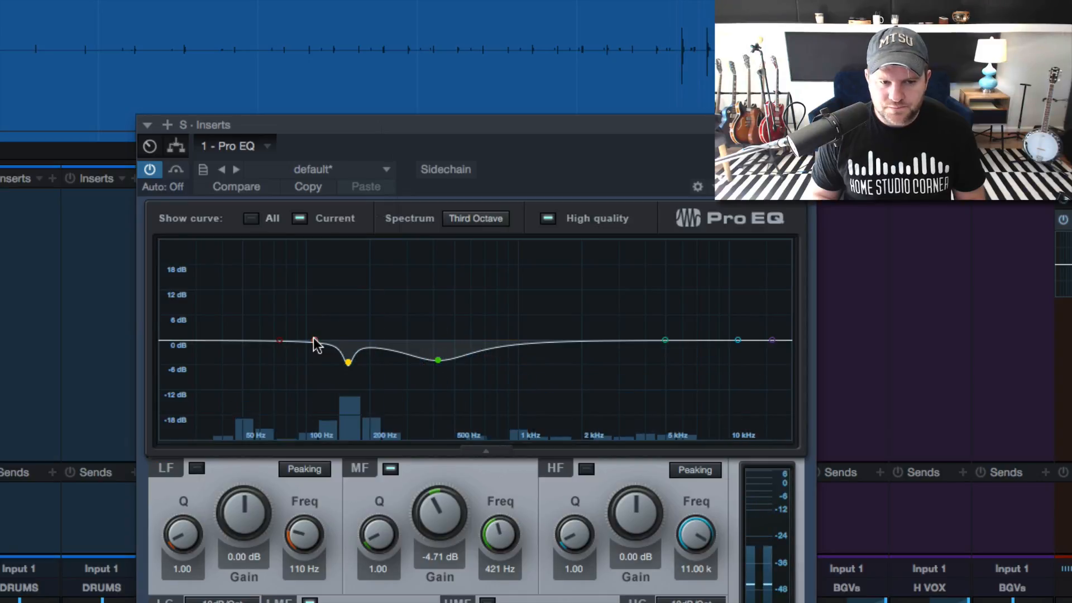
Boost the snare bus EQ's LF band by 5.41 dB near 121 Hz, and deepen the narrow LMF cut to about -16 dB
left_click_drag(313, 339, 350, 385)
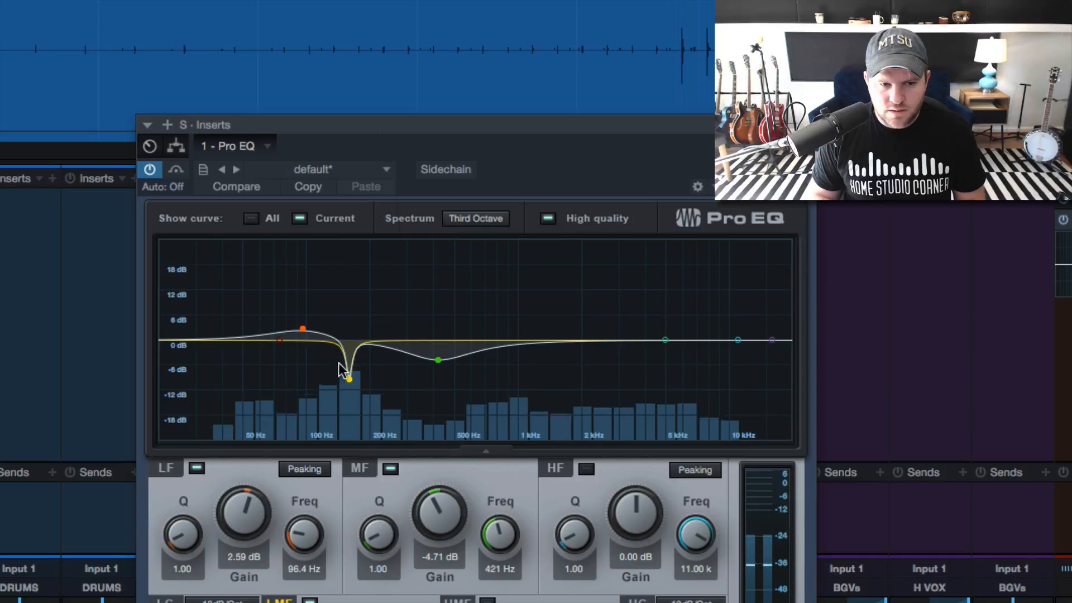
left_click_drag(302, 329, 304, 323)
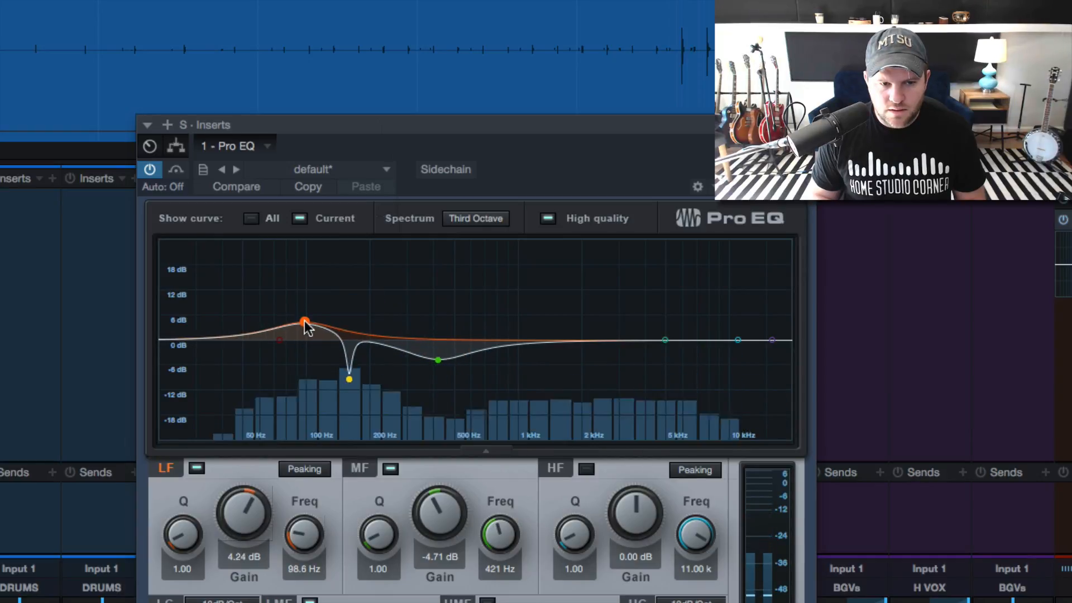
left_click_drag(348, 379, 351, 409)
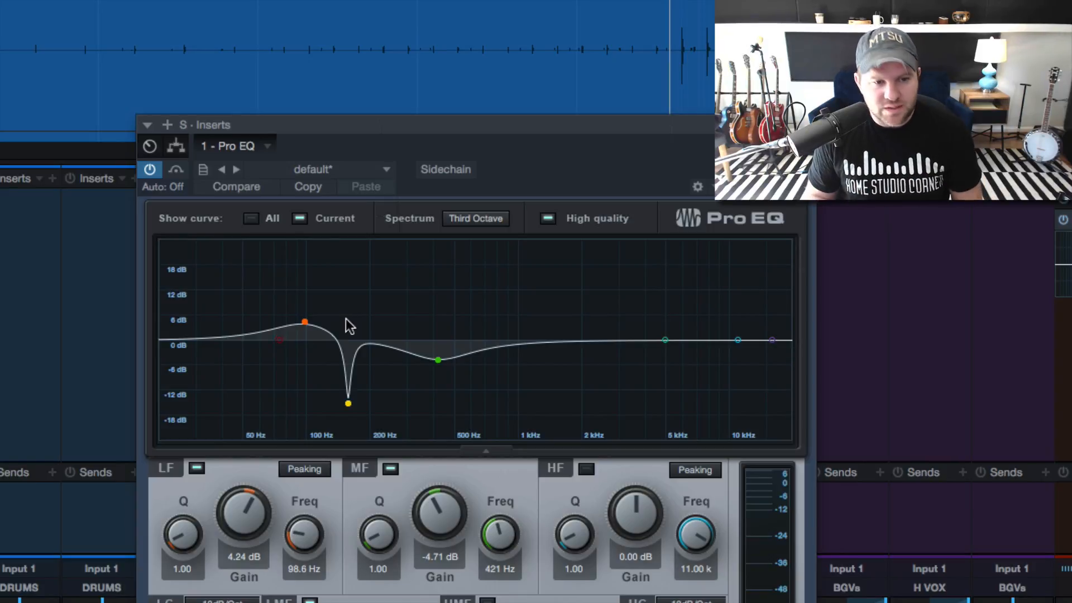
left_click_drag(313, 327, 335, 330)
left_click_drag(352, 409, 350, 428)
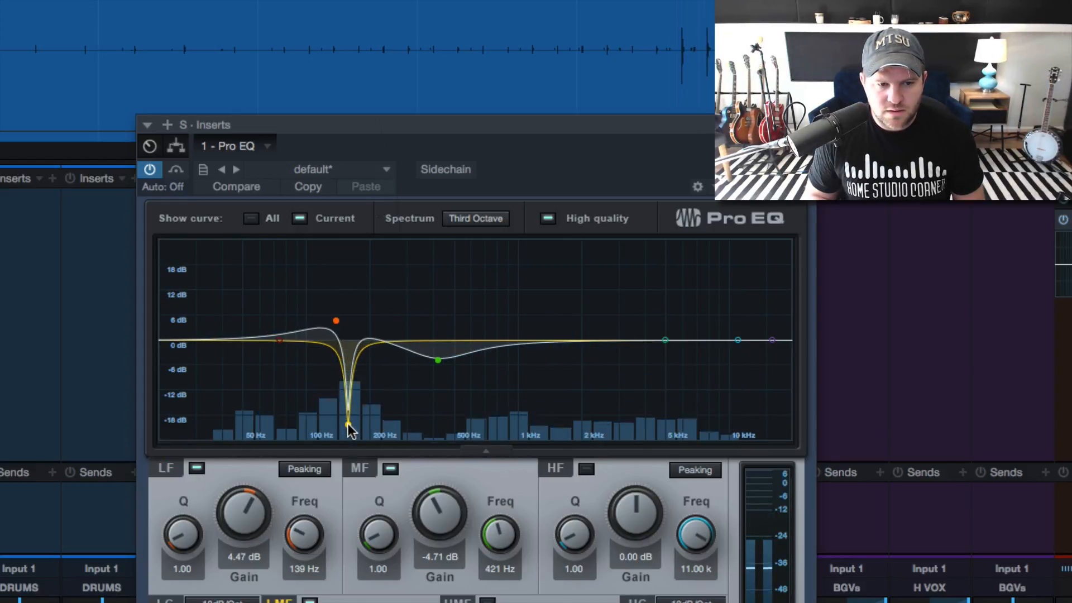
left_click_drag(347, 425, 348, 410)
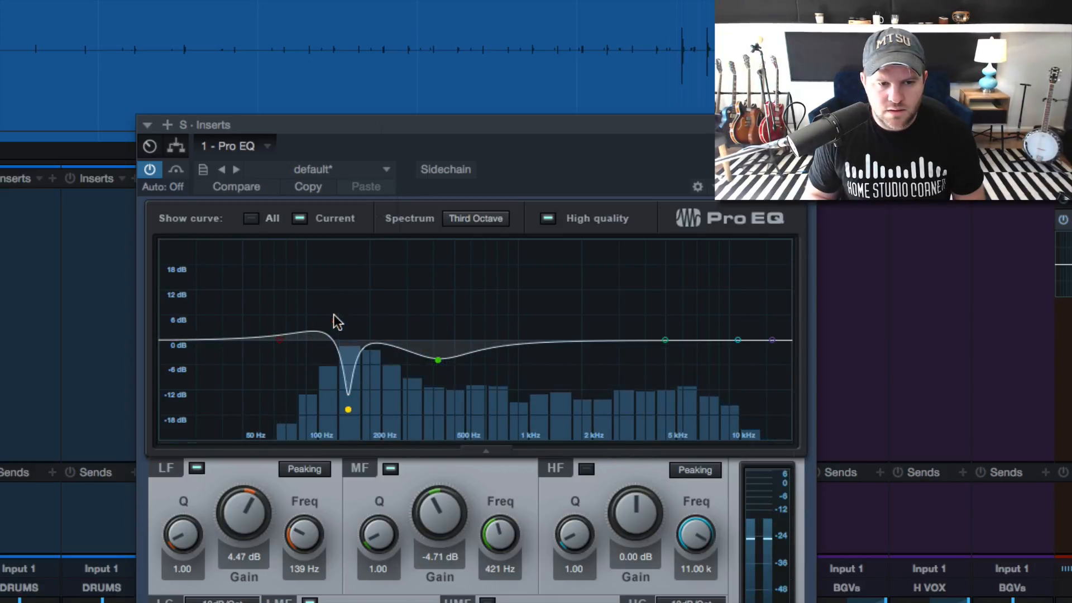
left_click_drag(335, 320, 324, 316)
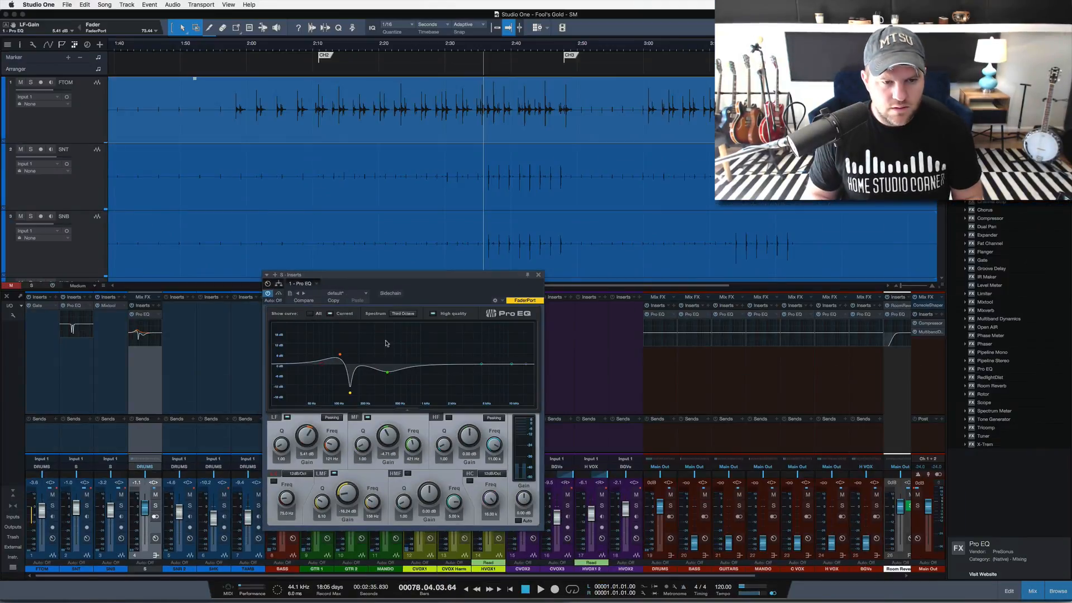
Close the EQ window, lower the snare bus fader to -3.5 dB during playback, and briefly solo the snare channels to check them
key("space")
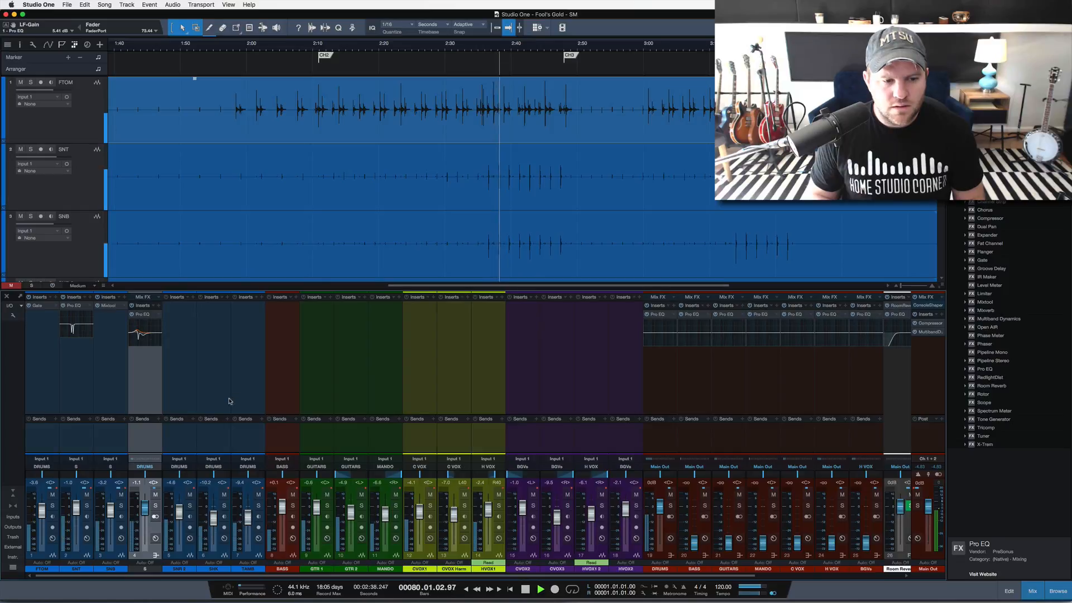
left_click_drag(144, 506, 145, 510)
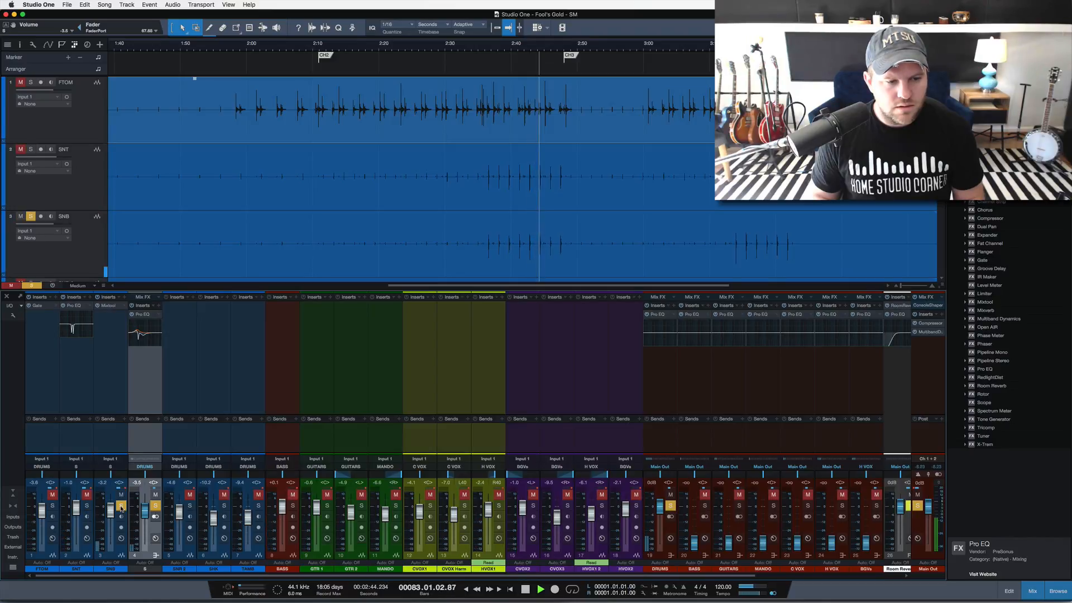
left_click(156, 505)
left_click(156, 507)
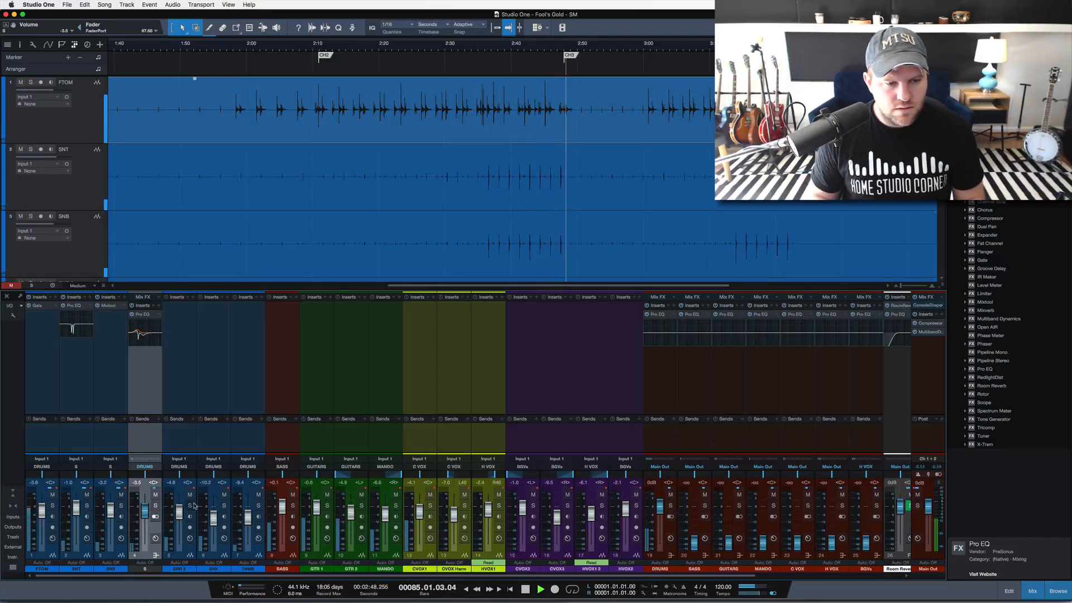
left_click(192, 505)
left_click(194, 504)
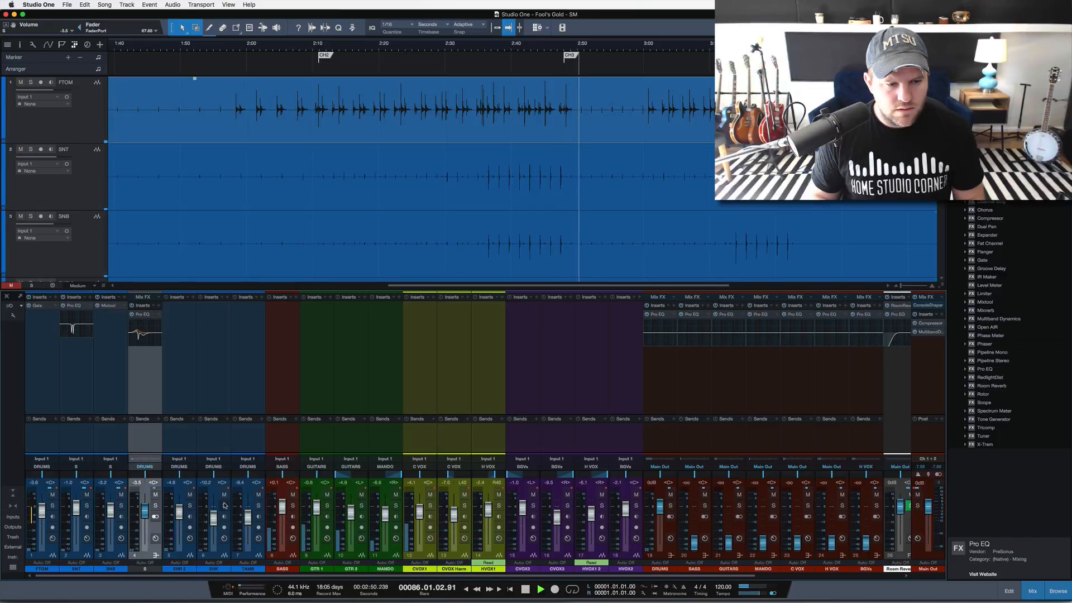
Solo the FTOM track, listen to it from the start of the passage, and unsolo it
left_click(51, 506)
key("space")
key("space")
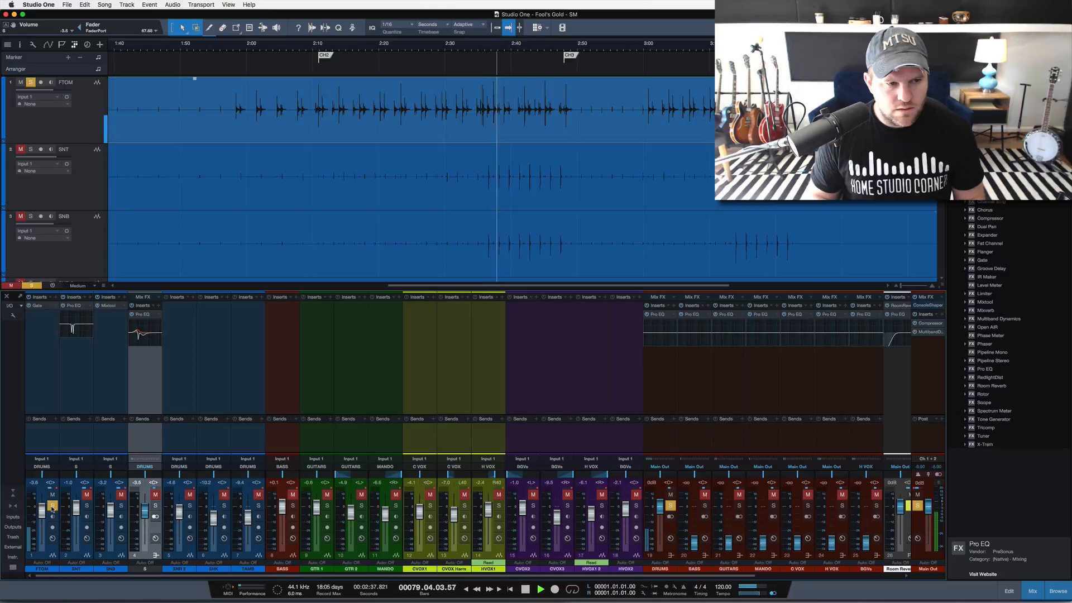
key("space")
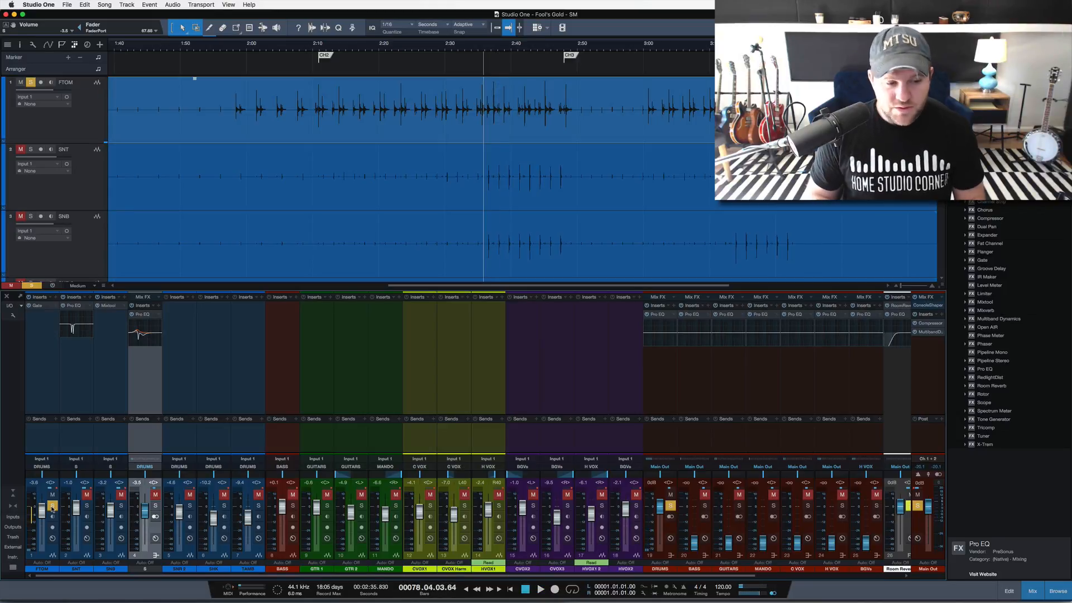
left_click(52, 506)
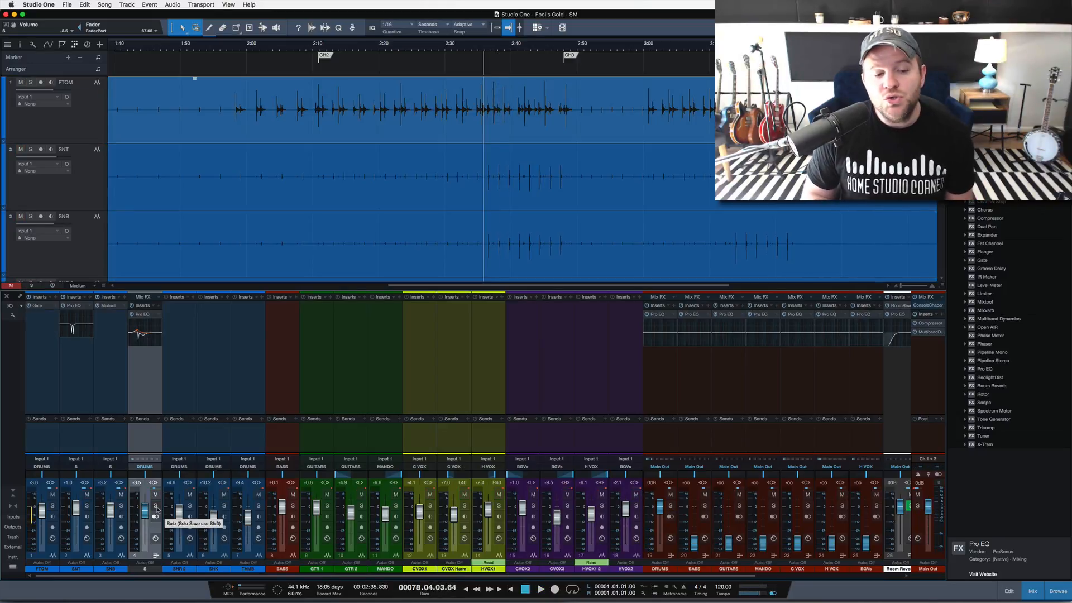
Listen to the full mix and the soloed snare bus for comparison, and unsolo the bus
key("space")
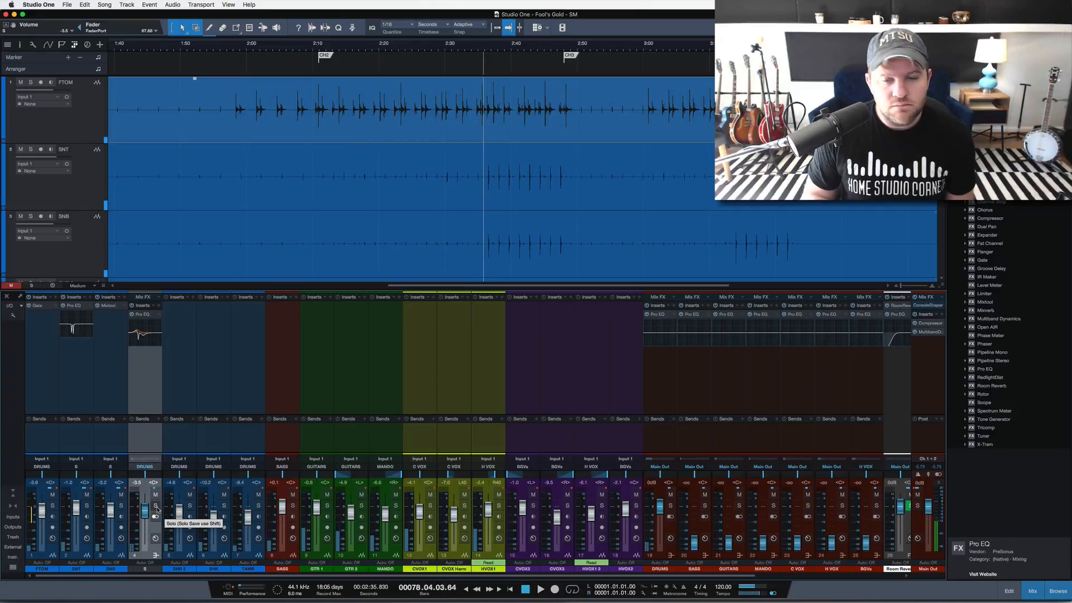
key("space")
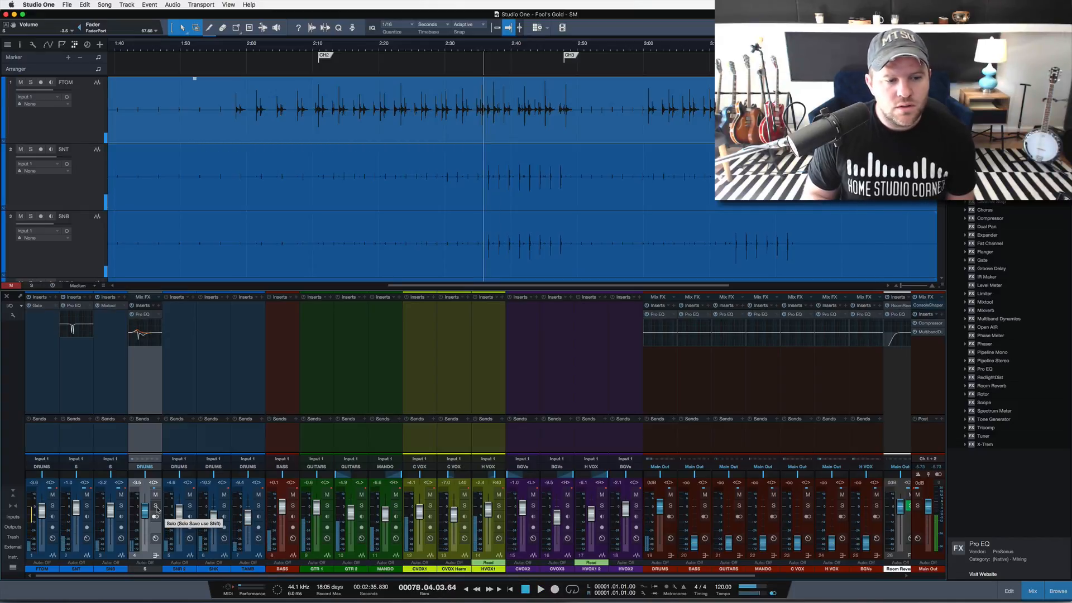
left_click(156, 508)
key("space")
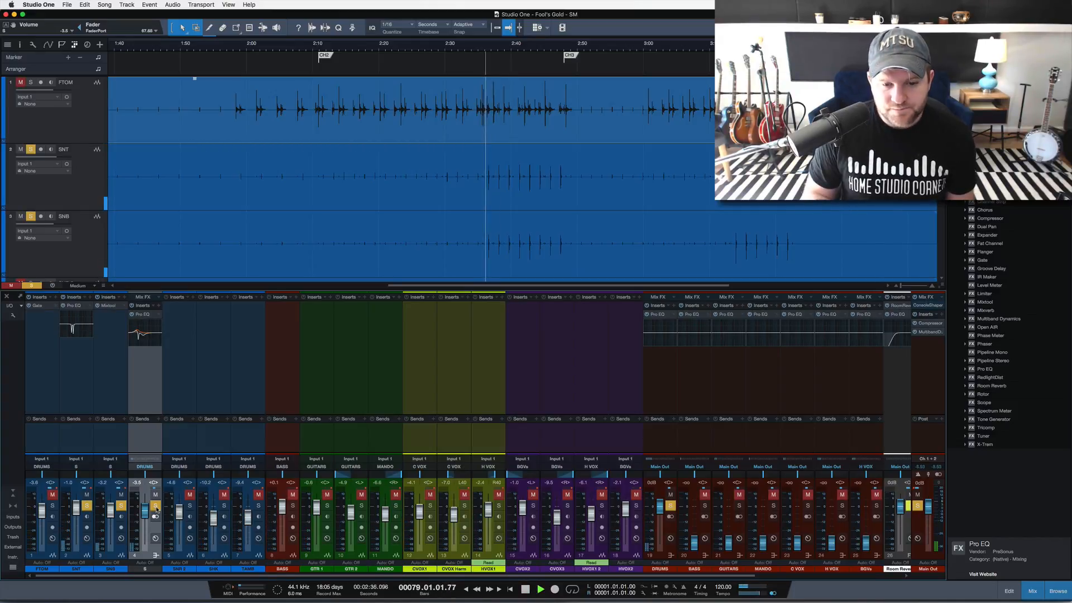
key("space")
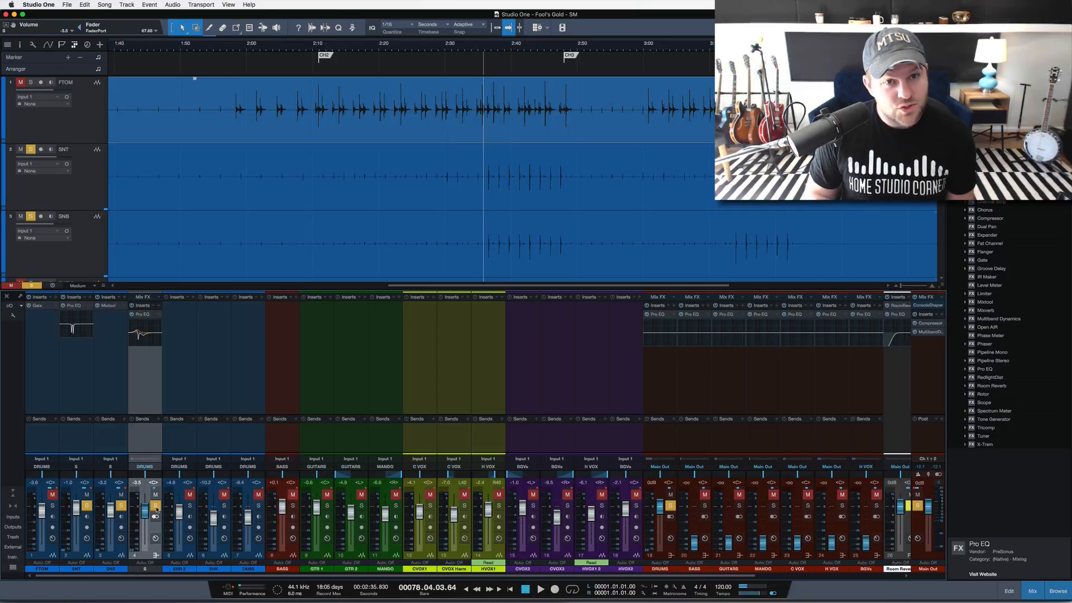
left_click(156, 506)
Solo the FTOM track, listen to it, and insert a Pro EQ after its Gate
left_click(52, 505)
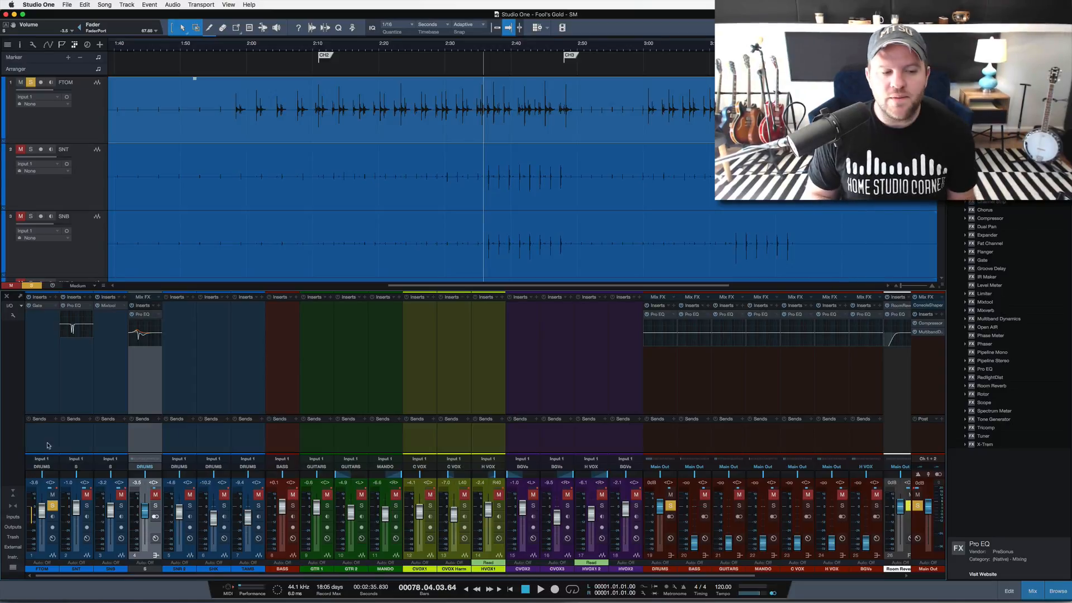
key("space")
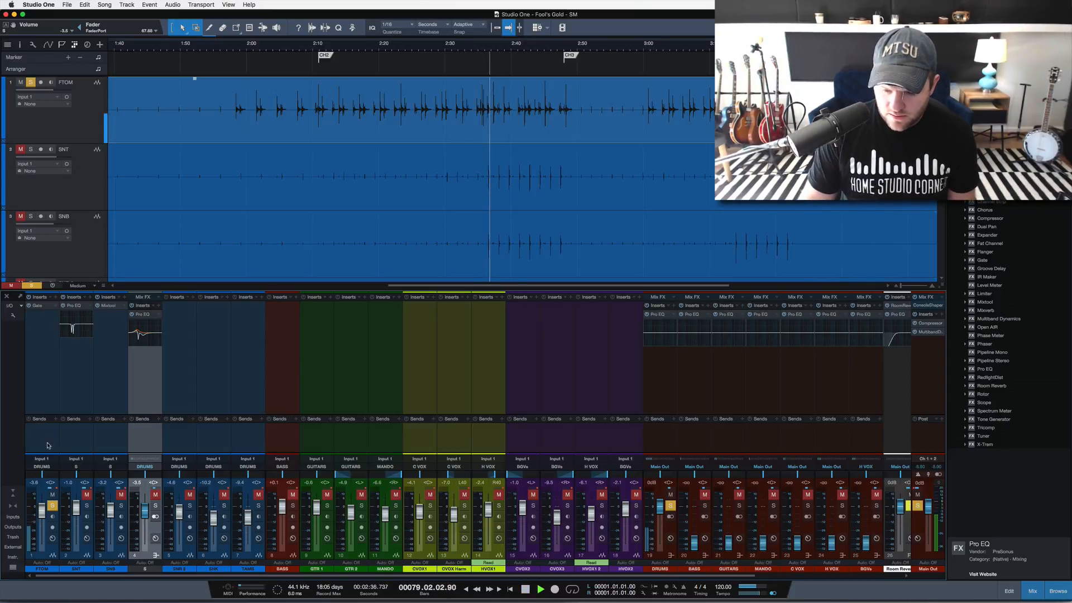
key("space")
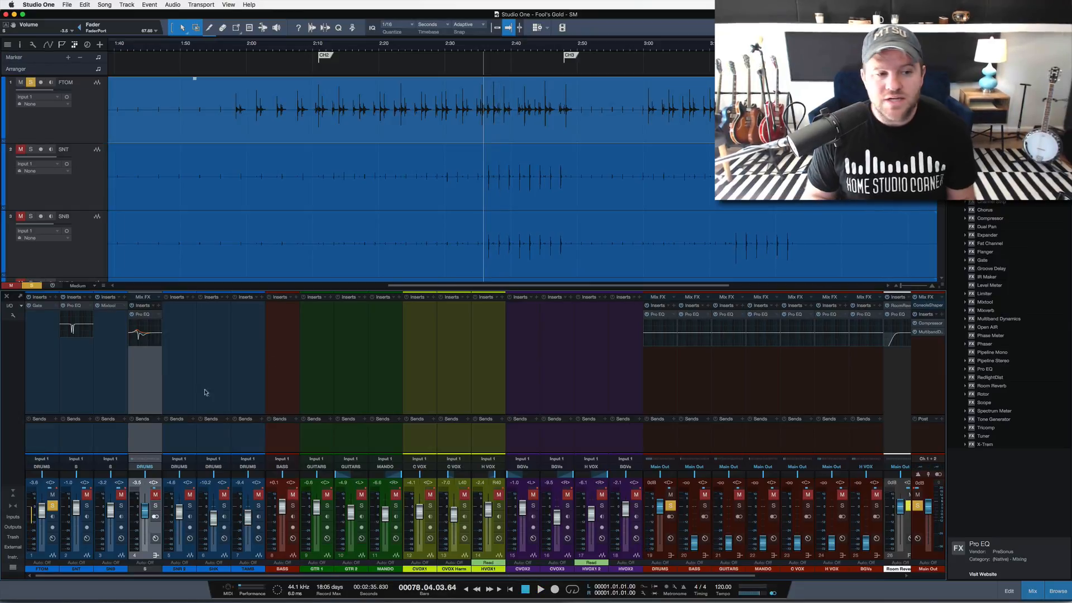
left_click_drag(990, 372, 40, 314)
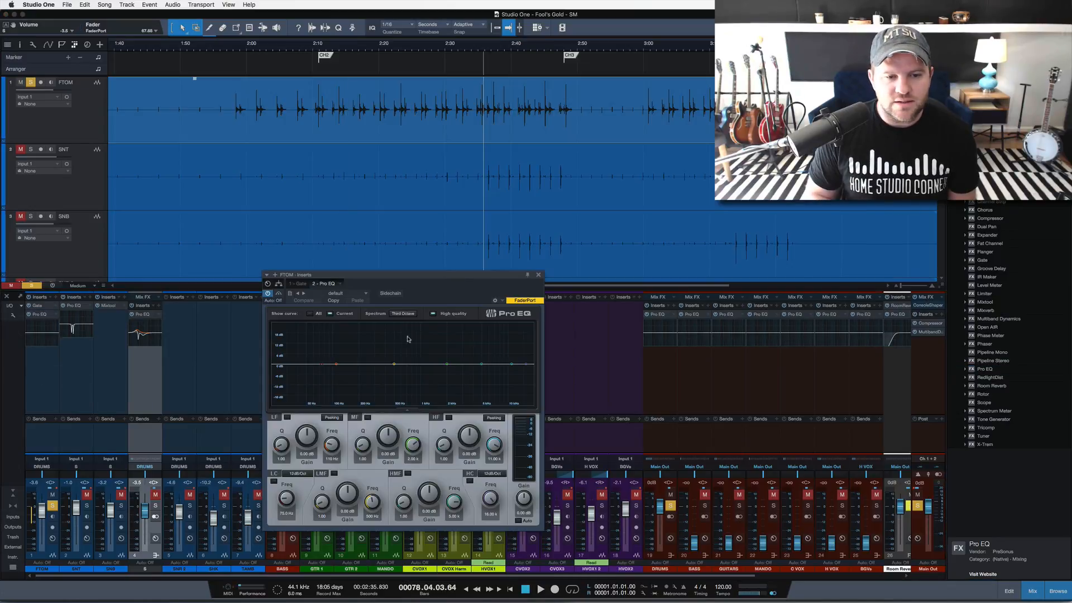
Sweep a narrow low-mid boost across the floor tom's EQ during playback, and cut about 18.8 dB around 236 Hz with a Q of about 13
left_click_drag(393, 363, 369, 326)
key("space")
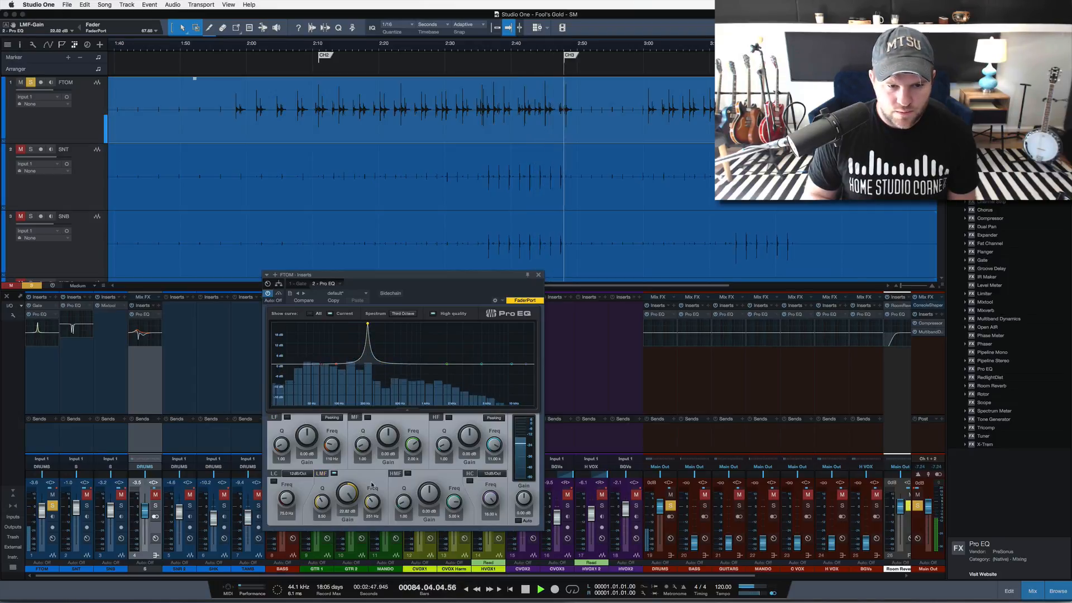
mouse_move(372, 500)
left_mouse_down()
mouse_move(399, 520)
mouse_move(371, 505)
left_mouse_up()
key("space")
key("space")
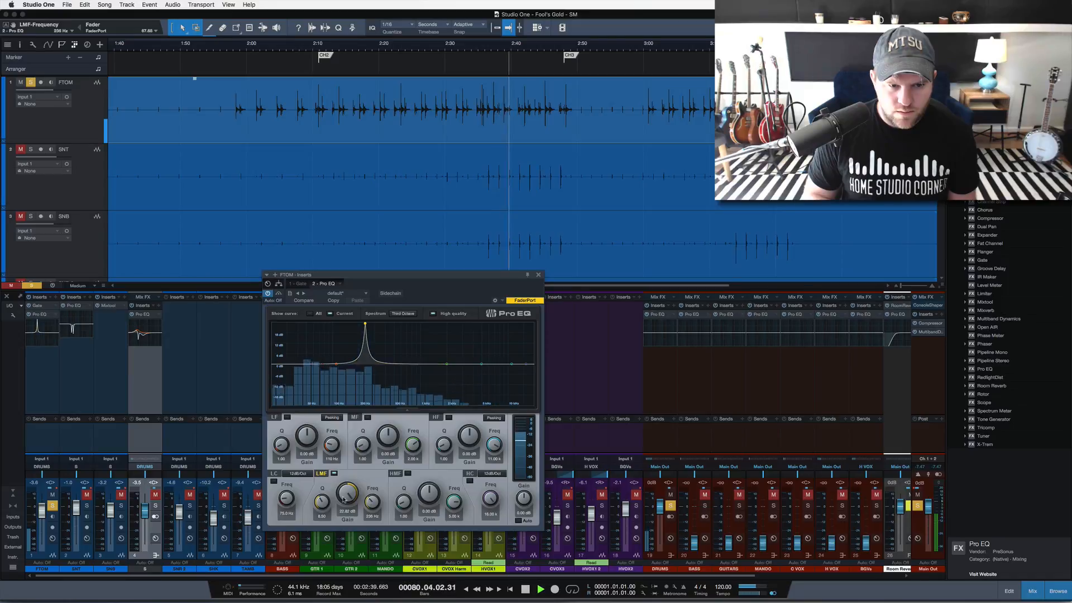
key("space")
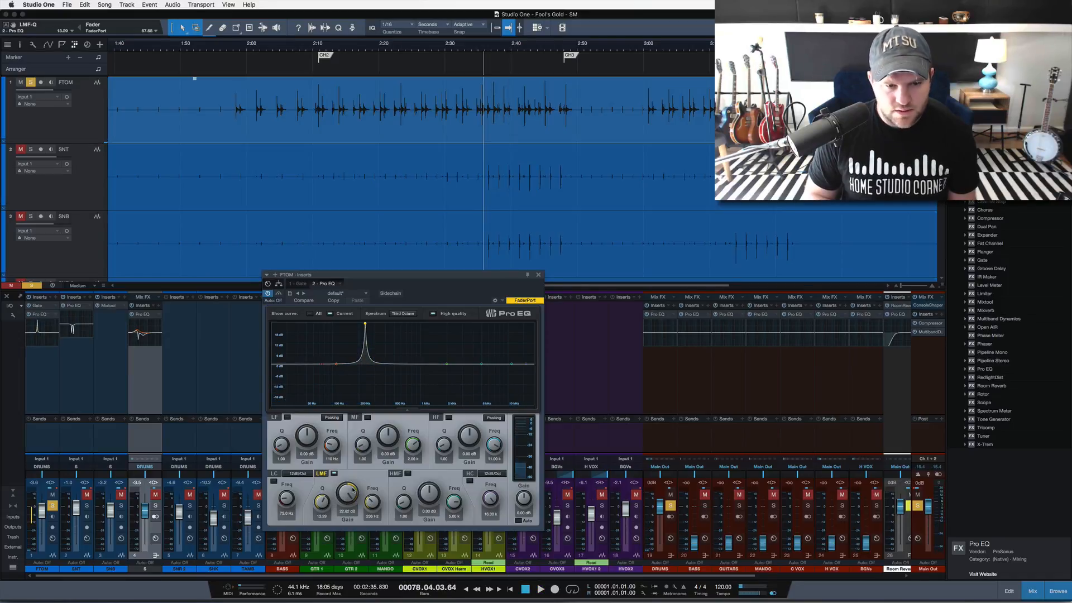
scroll(348, 511, "down", 5)
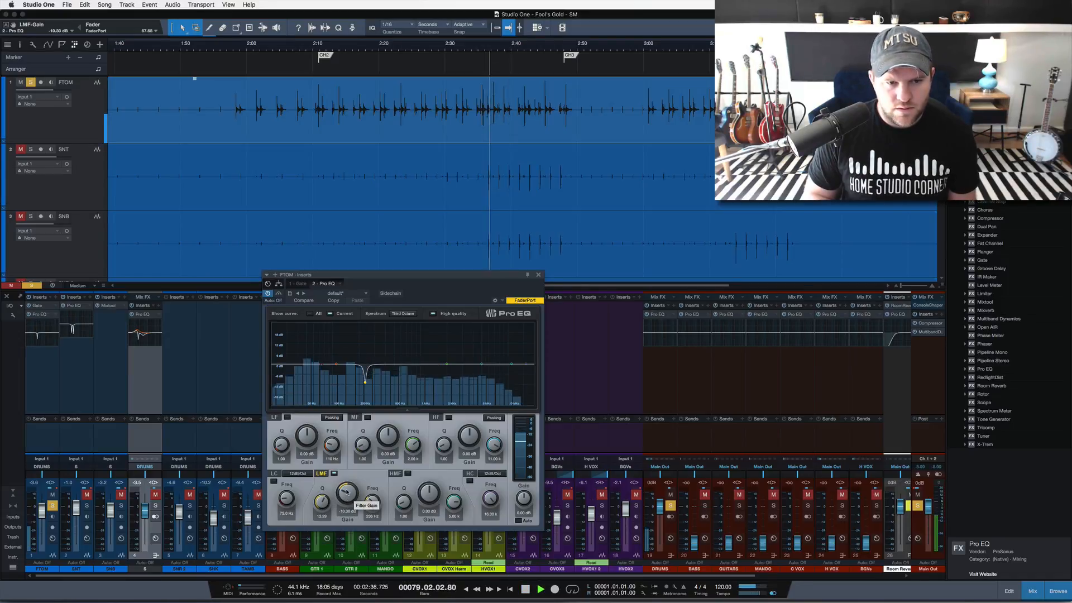
scroll(347, 511, "up", 3)
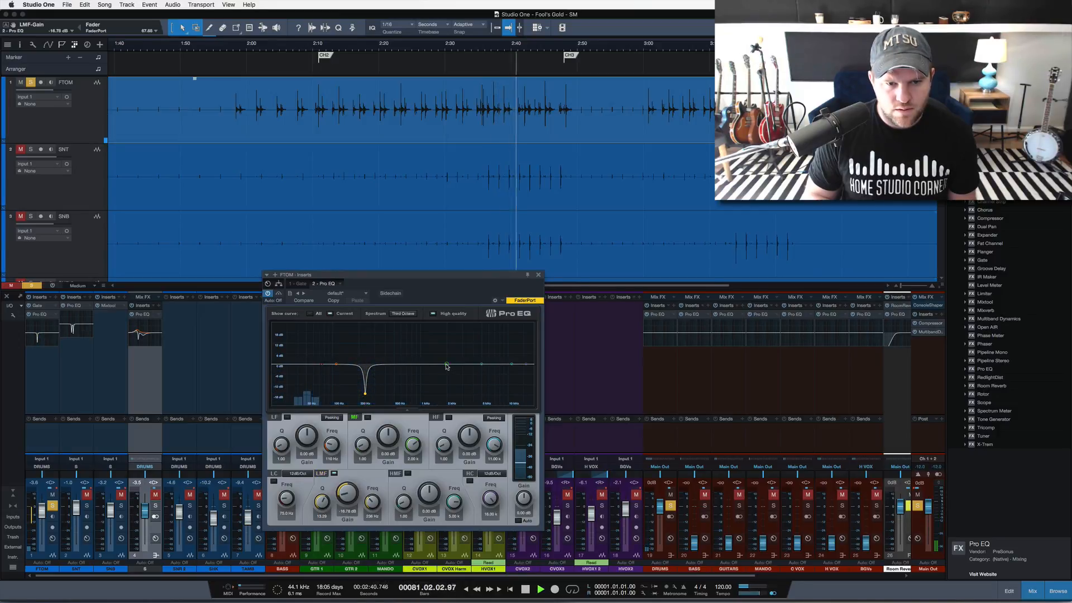
Add a broad mid cut of about 7 dB around 325 Hz and a slight low-frequency boost on the floor tom's EQ
left_click_drag(447, 366, 379, 377)
scroll(379, 376, "up", 3)
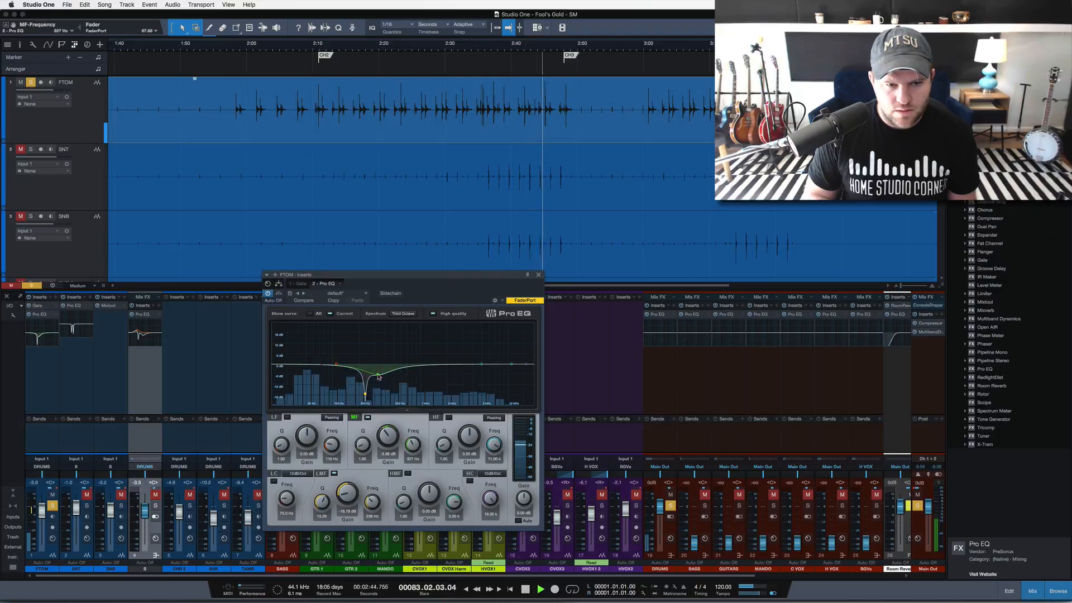
left_click_drag(336, 367, 326, 361)
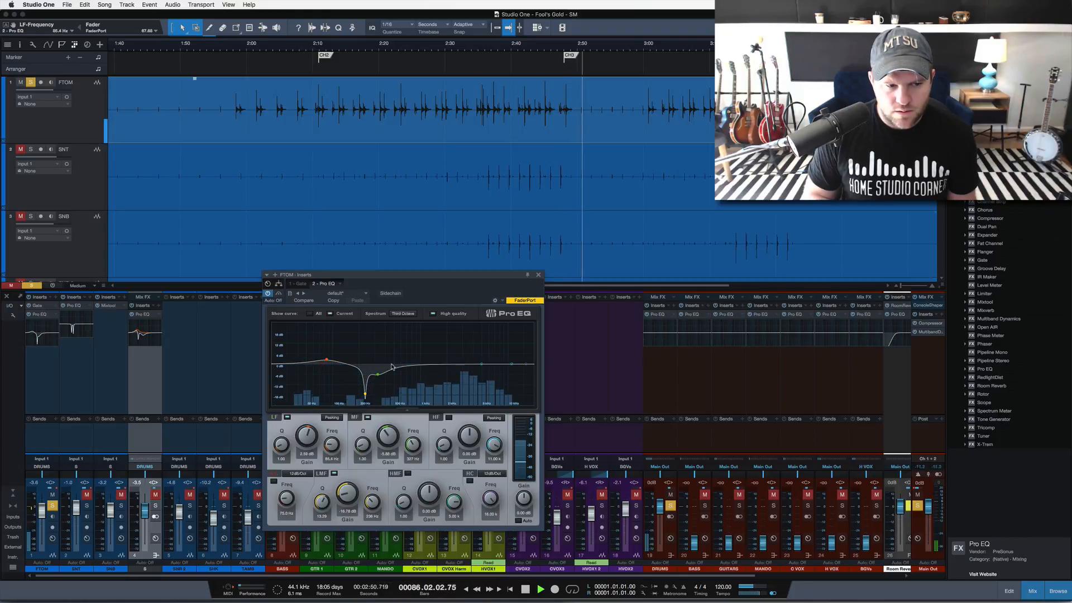
key("space")
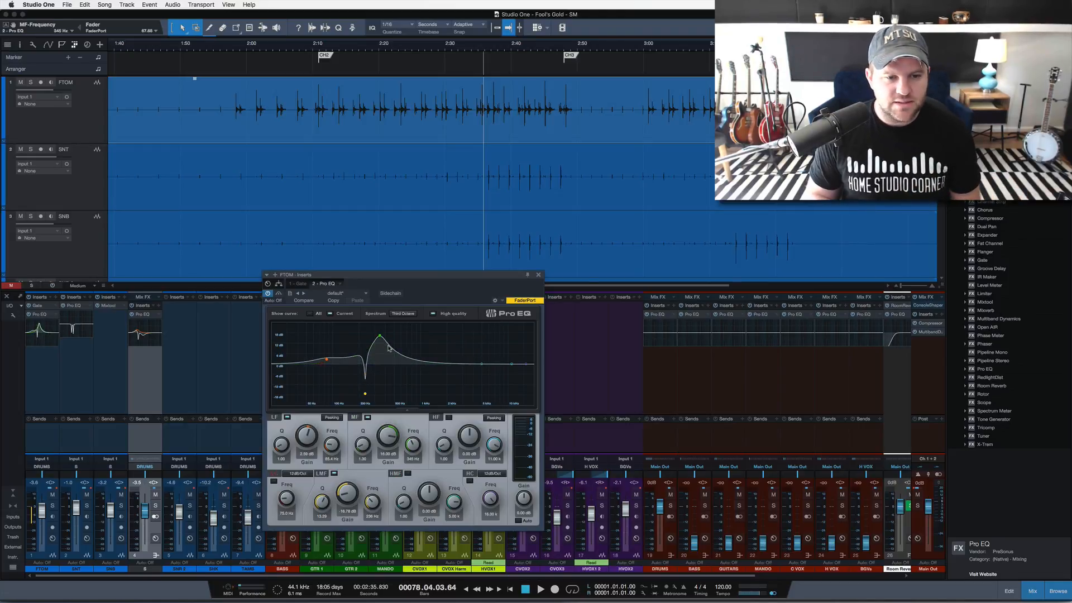
key("space")
scroll(381, 336, "down", 5)
left_click_drag(380, 336, 378, 378)
Compare the equalized floor tom soloed and in the full mix, and close its EQ window
key("s")
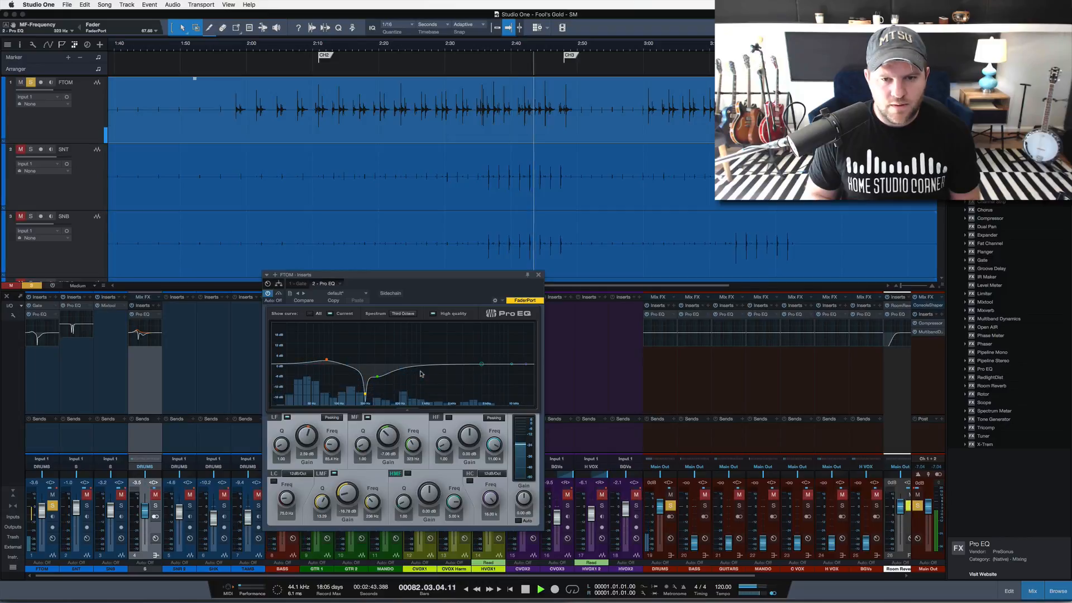
key("s")
left_click(538, 275)
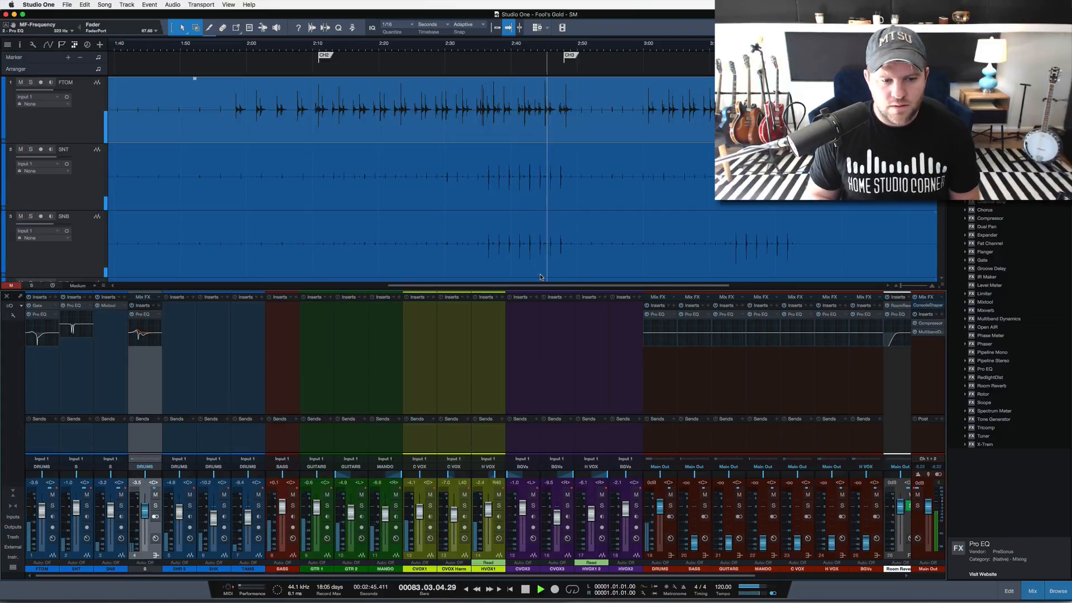
key("space")
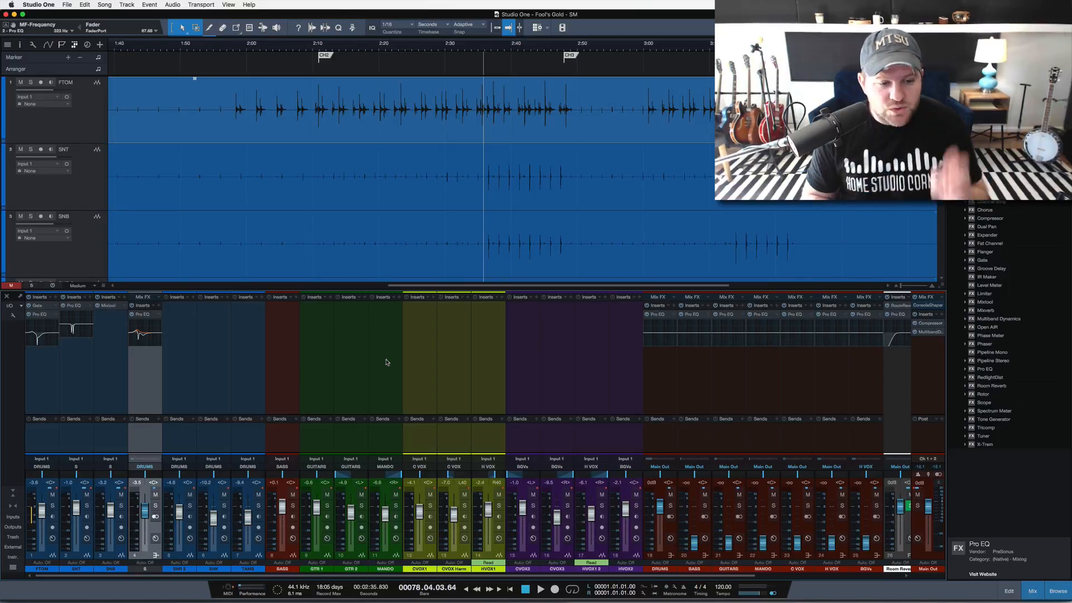
Lower the SHK fader to -12.6 dB and insert a Compressor before the Pro EQ on the DRUMS bus
left_click(207, 395)
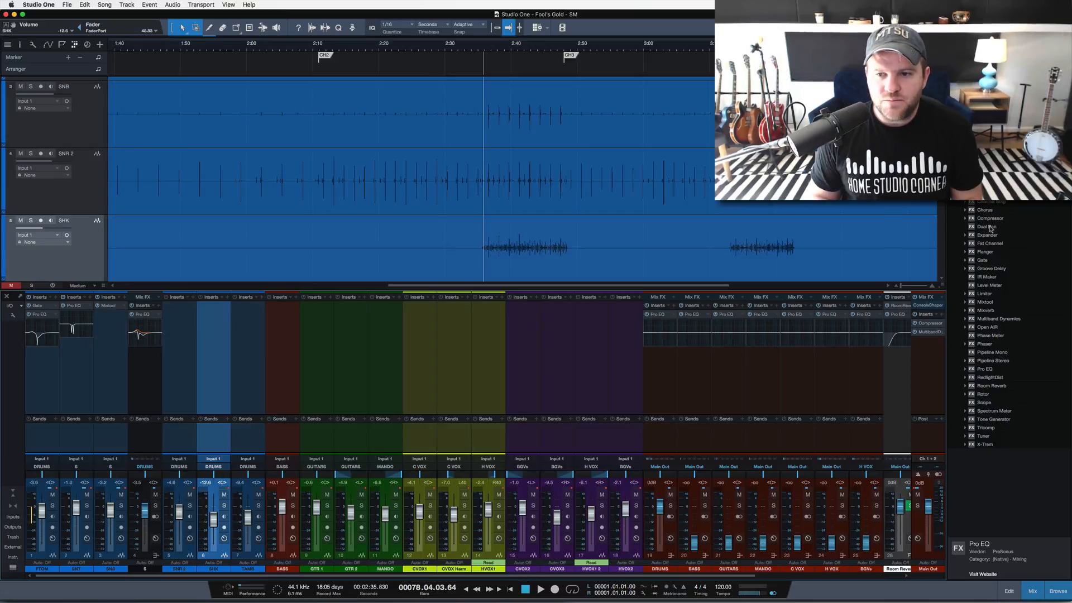
left_click_drag(990, 218, 663, 312)
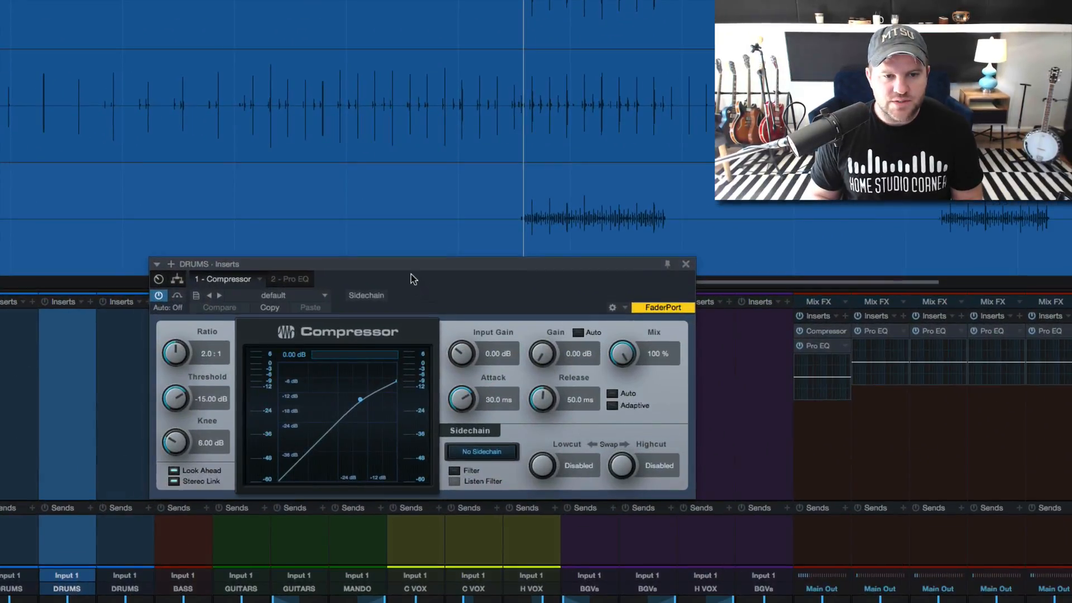
left_click_drag(417, 281, 404, 276)
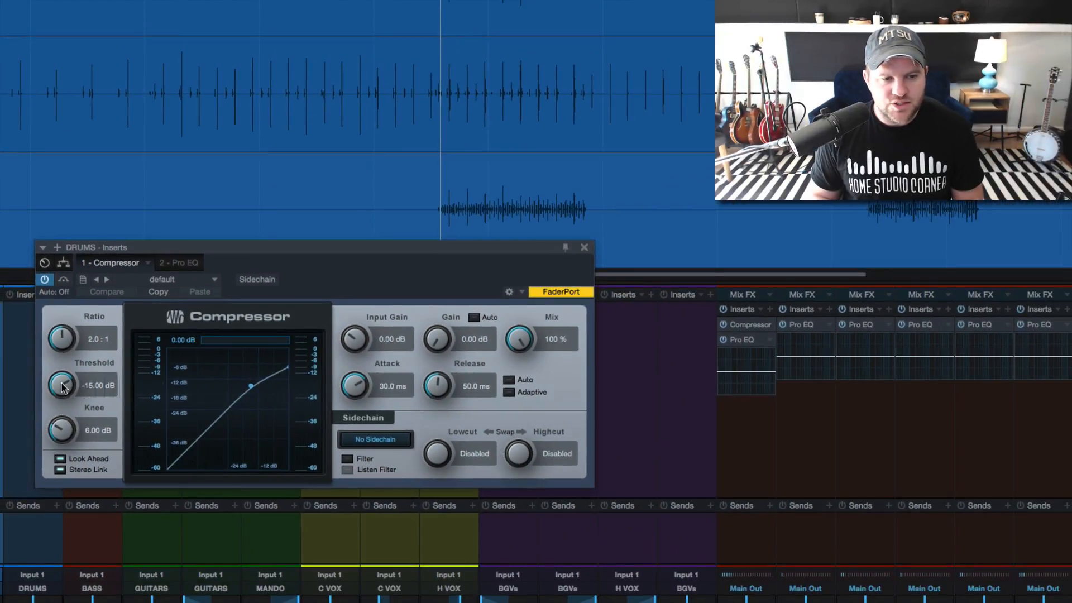
Set the DRUMS bus compressor's threshold to -26.76 dB and makeup gain to 3.12 dB during playback, and close its window
left_click_drag(62, 387, 62, 399)
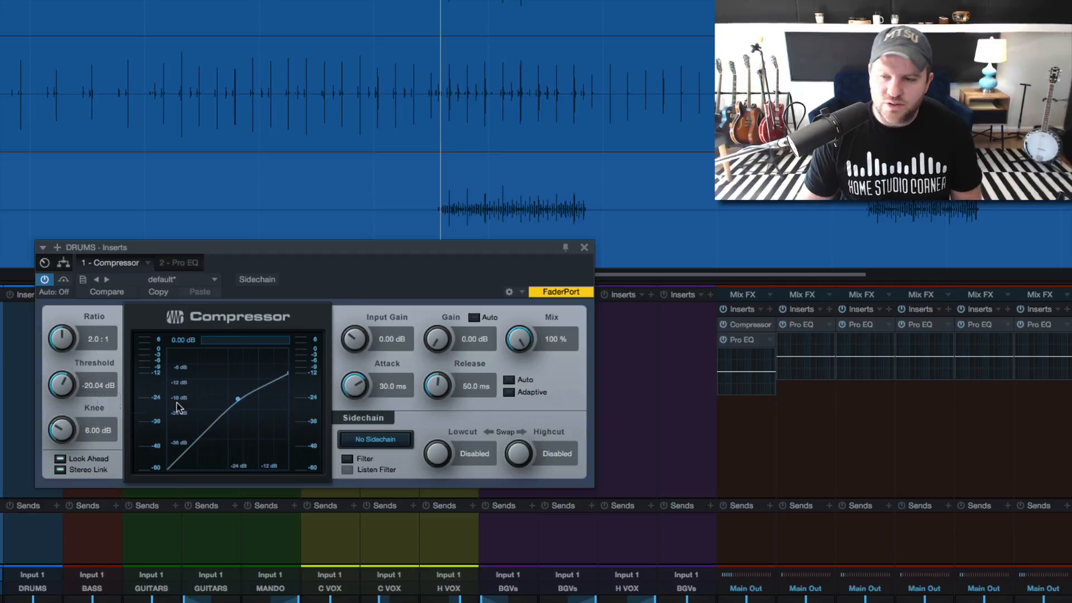
key("space")
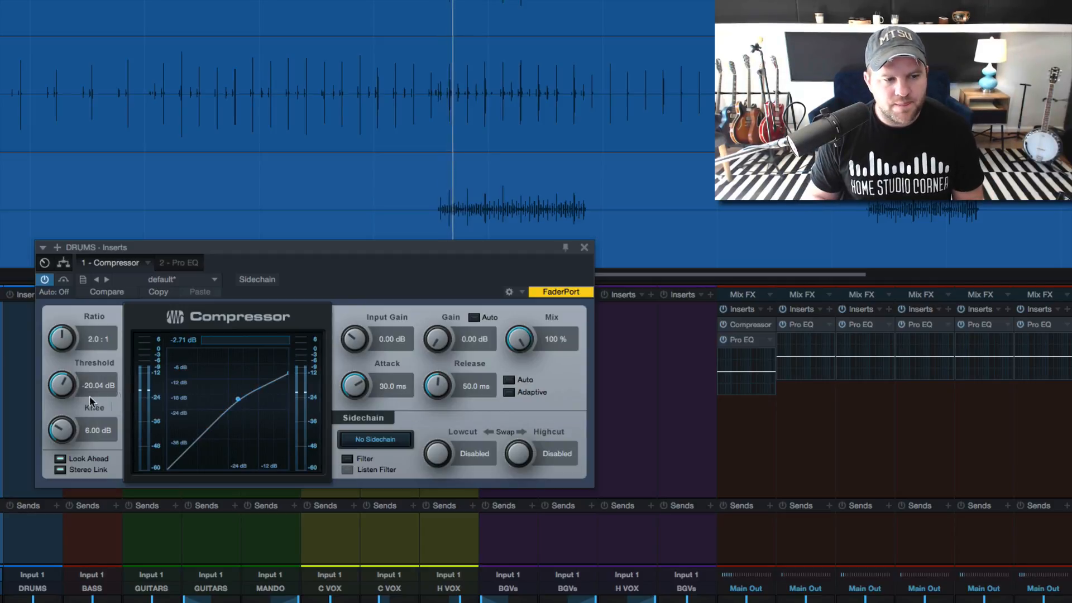
left_click_drag(65, 393, 66, 406)
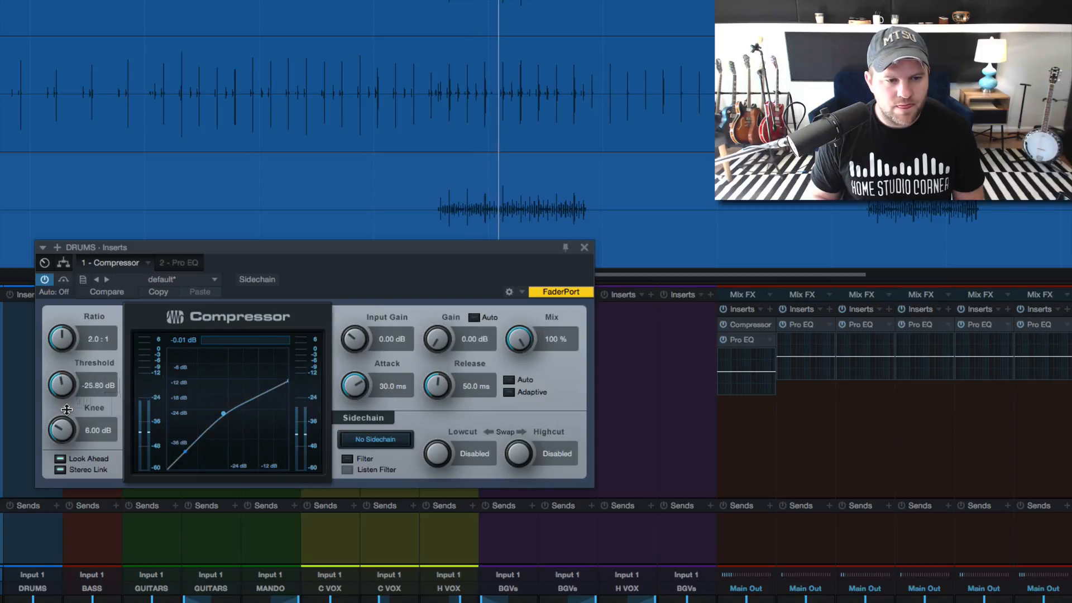
left_click_drag(66, 406, 64, 386)
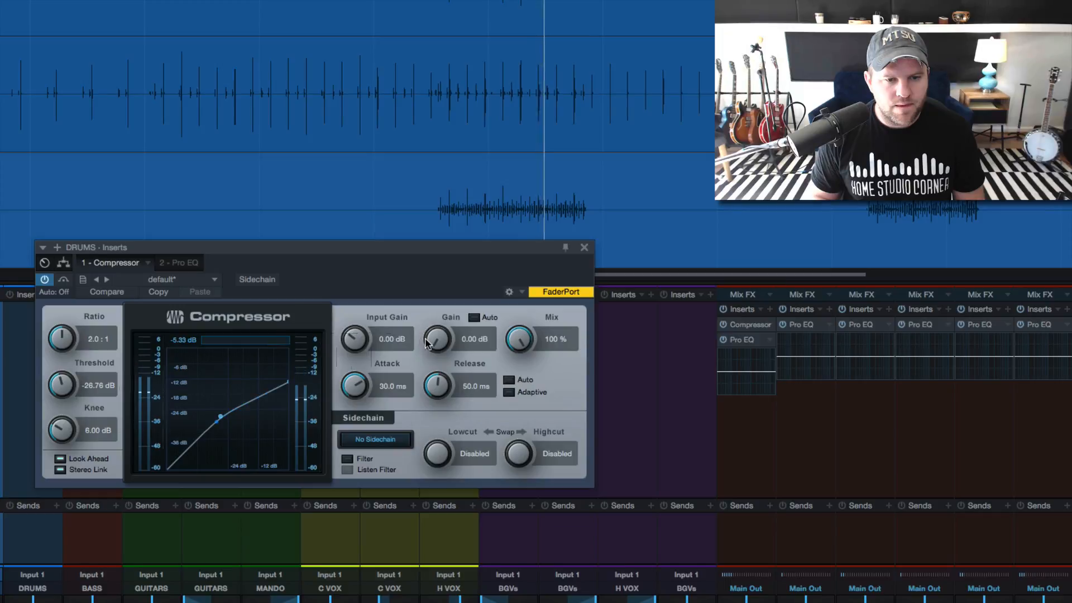
left_click_drag(427, 342, 426, 329)
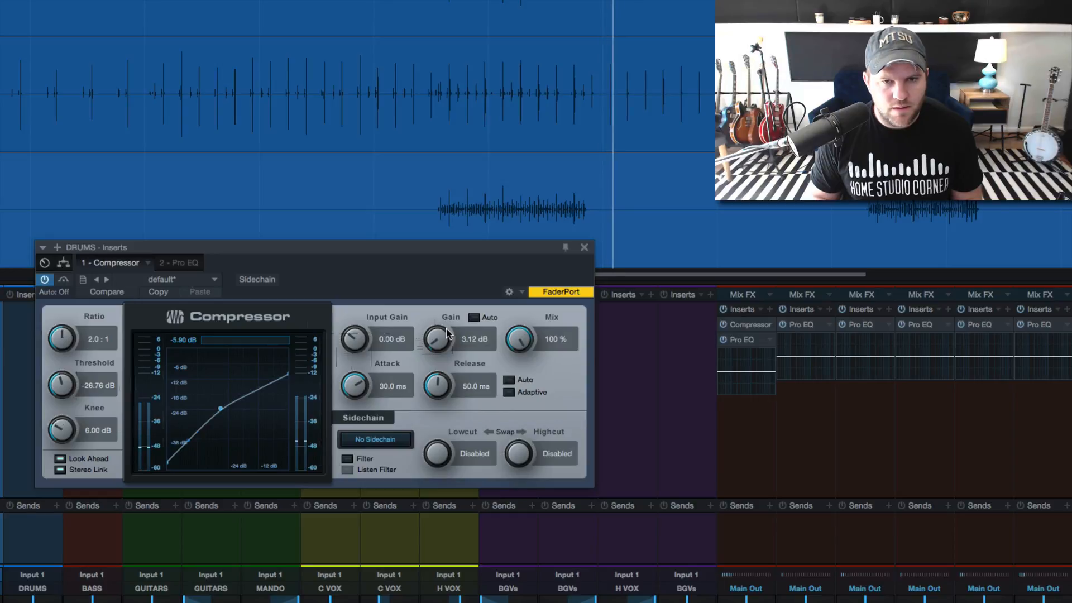
left_click(584, 247)
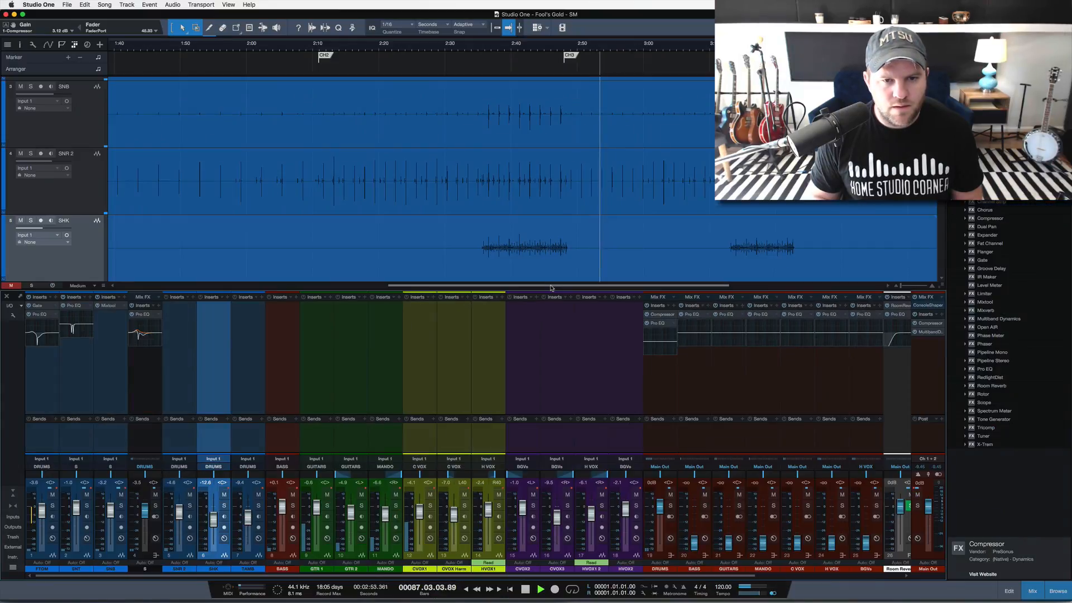
Rework the floor tom EQ's low band into a narrower cut of about 2.8 dB near 50 Hz during playback, and close the EQ
key("space")
key("space")
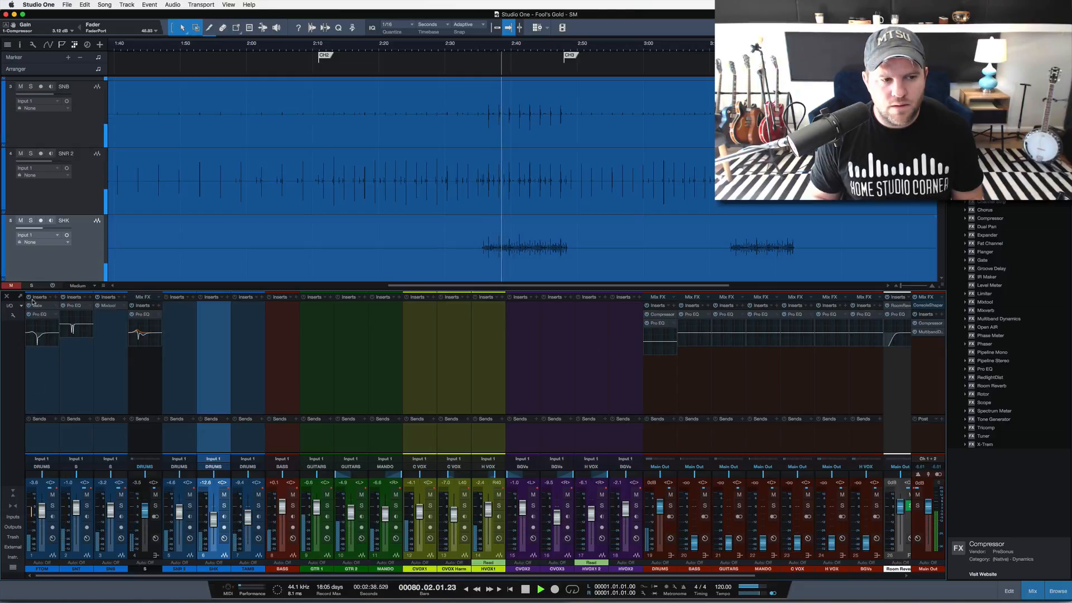
left_click(39, 315)
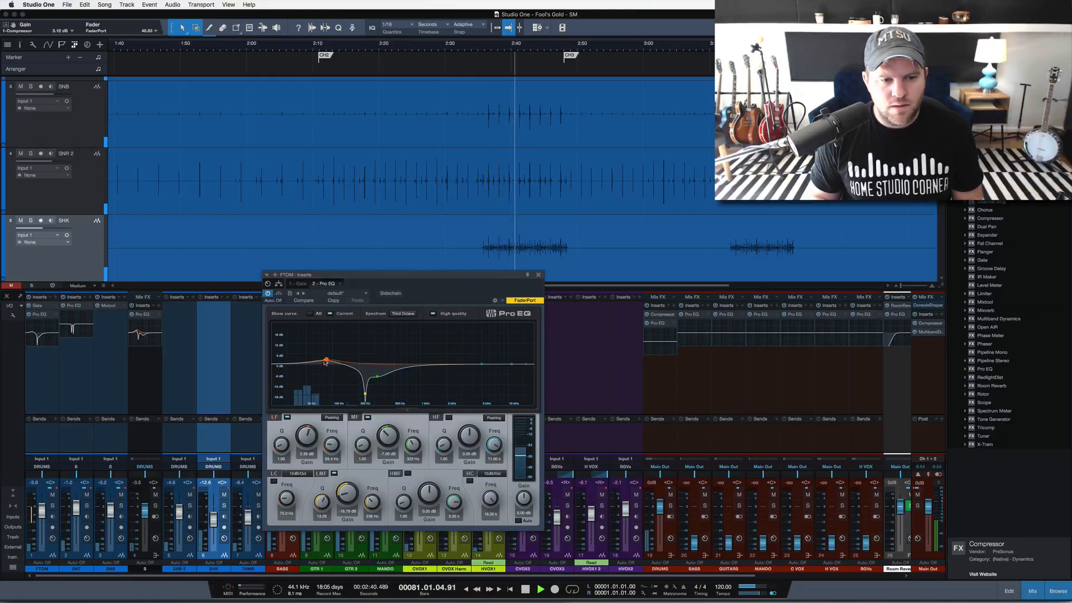
mouse_move(326, 363)
left_mouse_down()
mouse_move(305, 362)
mouse_move(306, 337)
mouse_move(307, 371)
left_mouse_up()
scroll(306, 337, "up", 5)
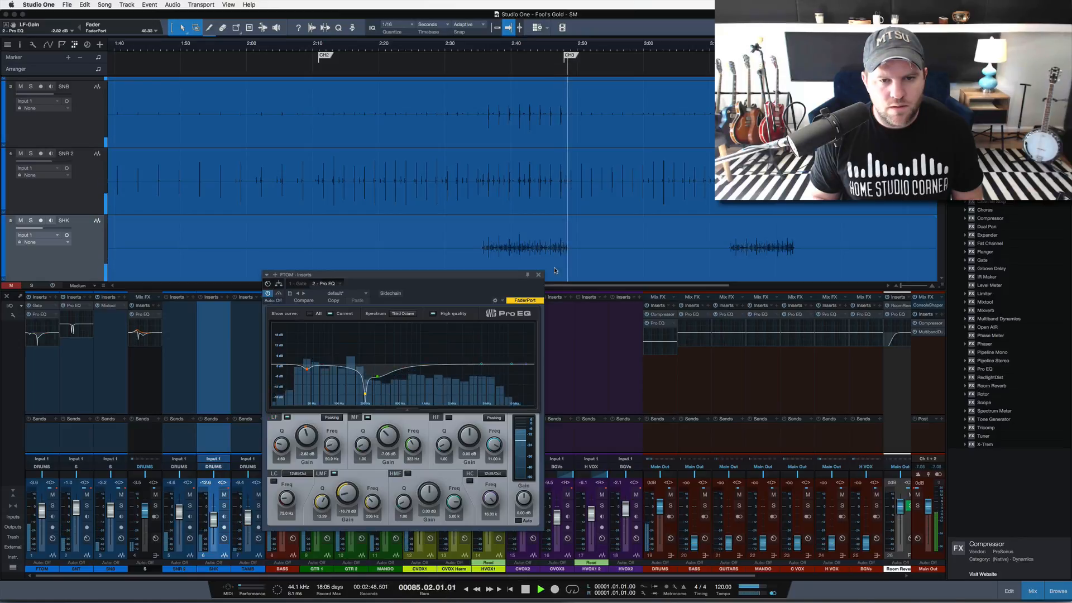
left_click(539, 276)
key("space")
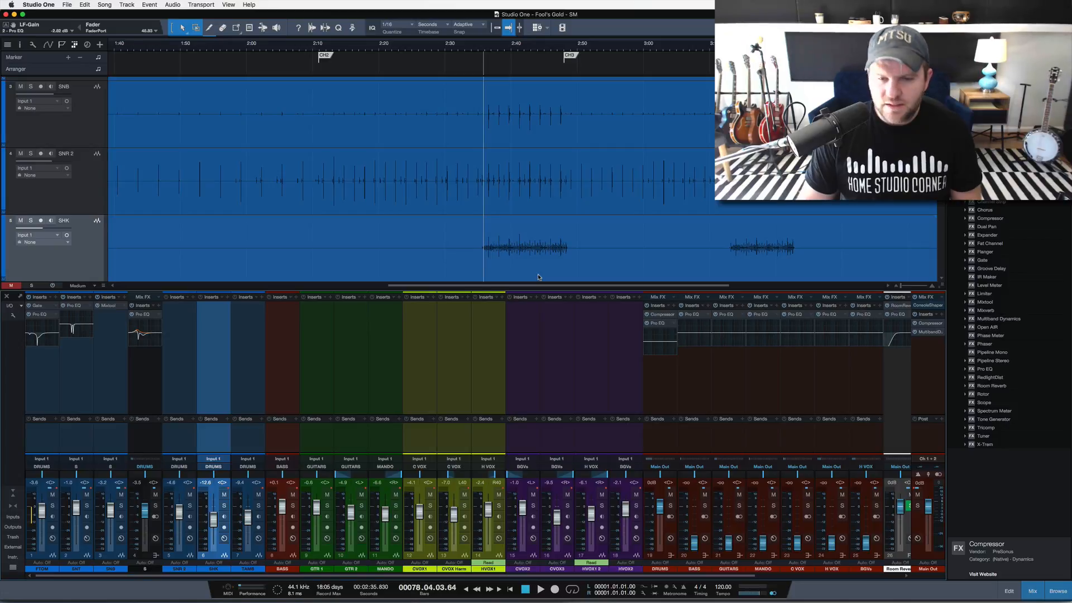
Reopen the DRUMS bus compressor and set its threshold to about -24.8 dB and its ratio to 3.6:1 while listening to the mix
key("space")
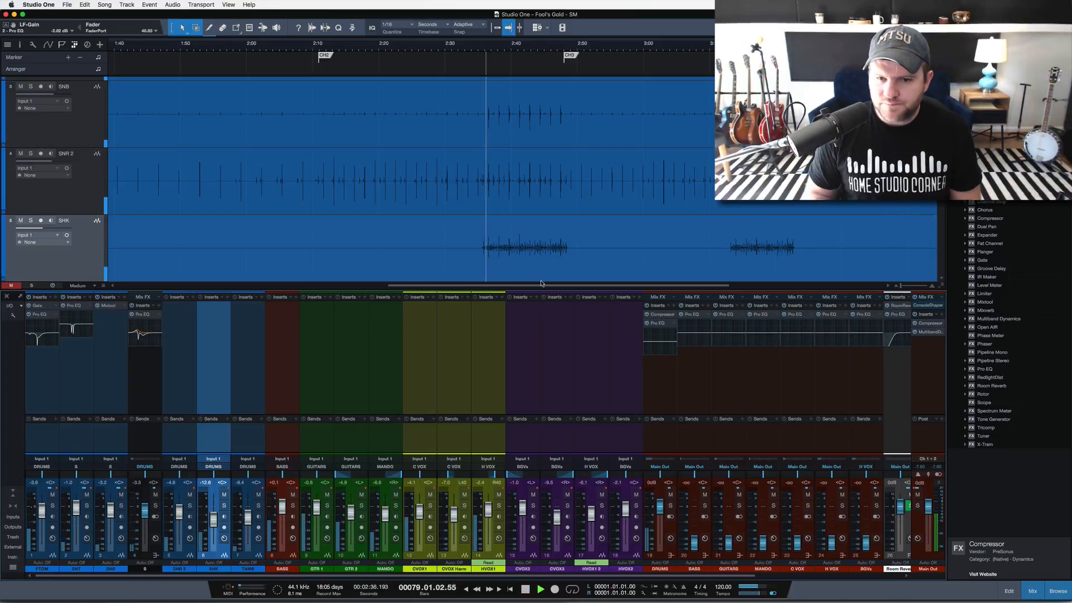
double_click(661, 314)
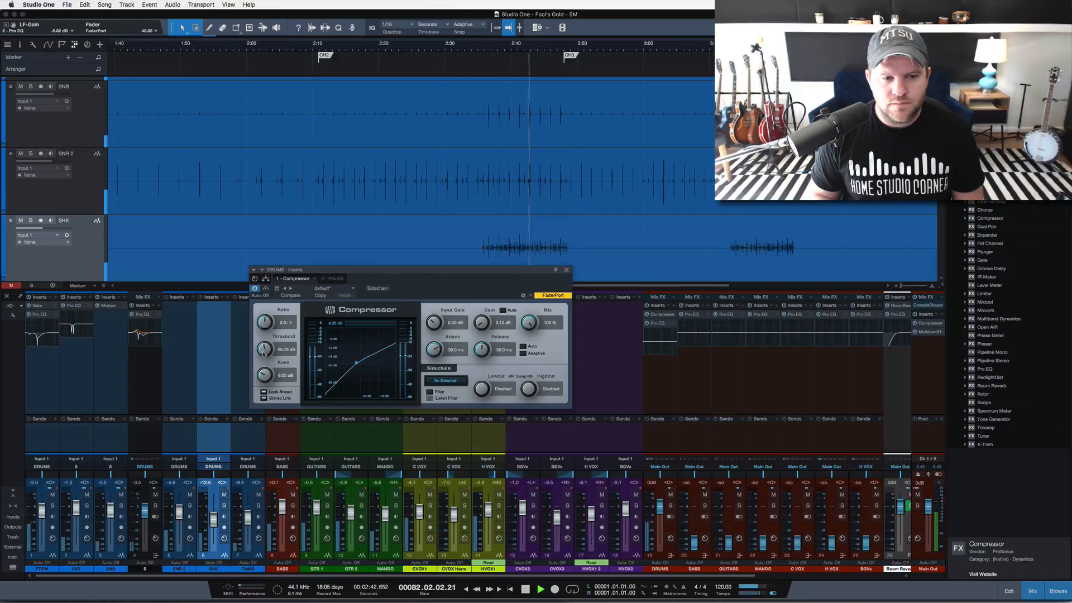
left_click_drag(264, 354, 265, 313)
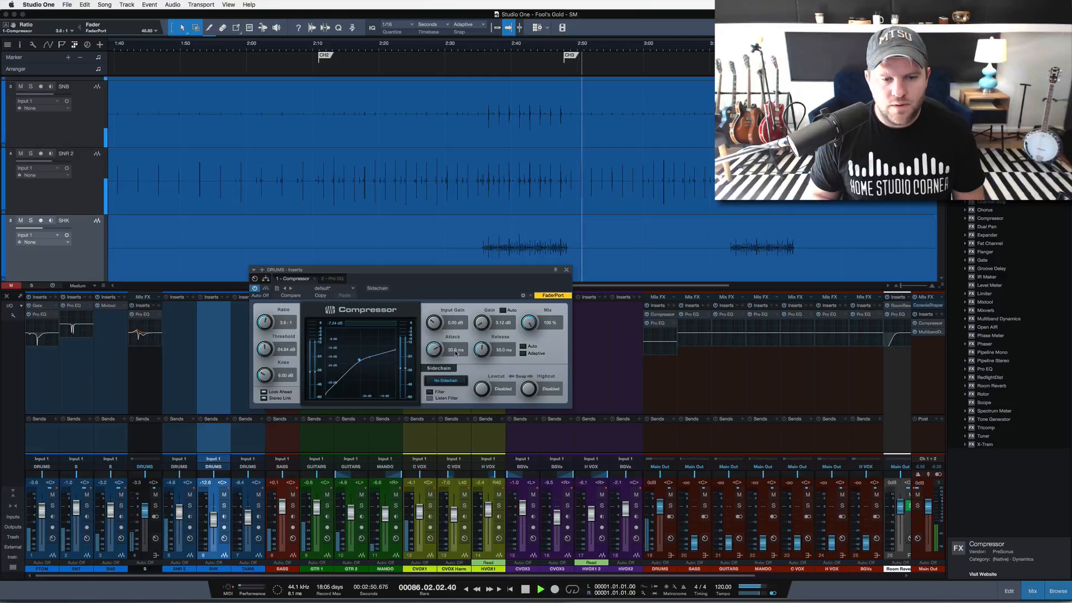
key("space")
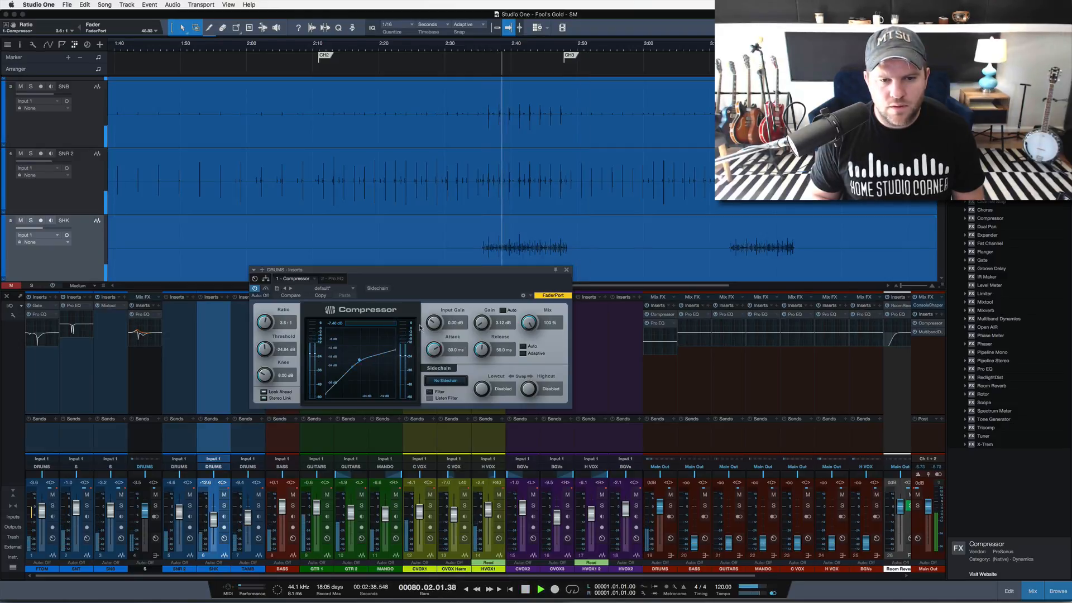
key("space")
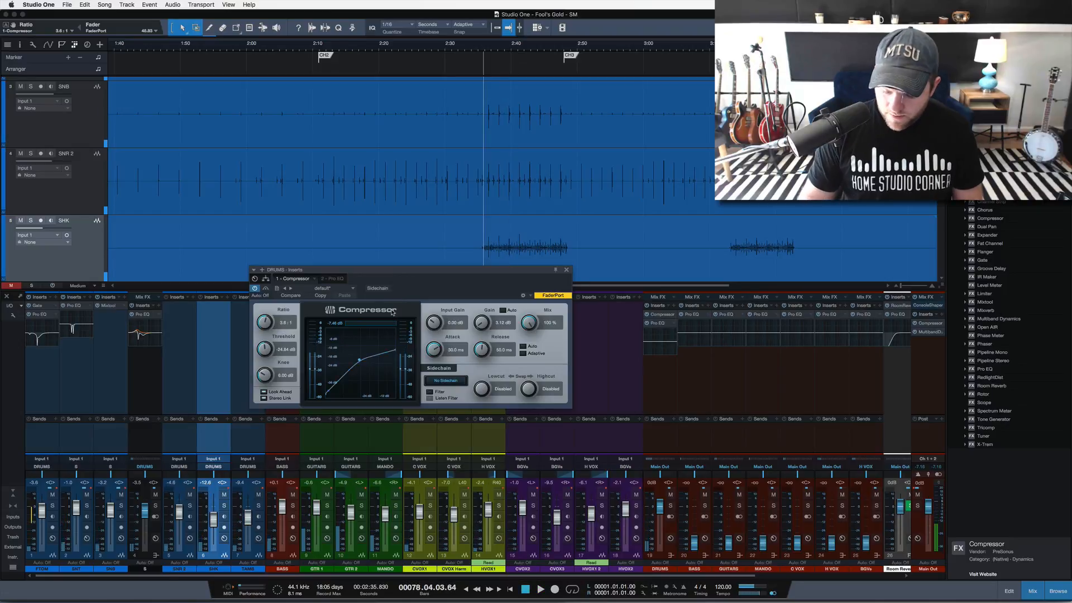
Cut the DRUMS bus about 5.9 dB around 300 Hz in its Pro EQ, and enable the high-mid band at 0 dB gain
left_click(331, 279)
mouse_move(380, 360)
left_mouse_down()
mouse_move(377, 332)
mouse_move(381, 358)
mouse_move(364, 336)
mouse_move(342, 334)
mouse_move(357, 341)
mouse_move(363, 371)
left_mouse_up()
key("space")
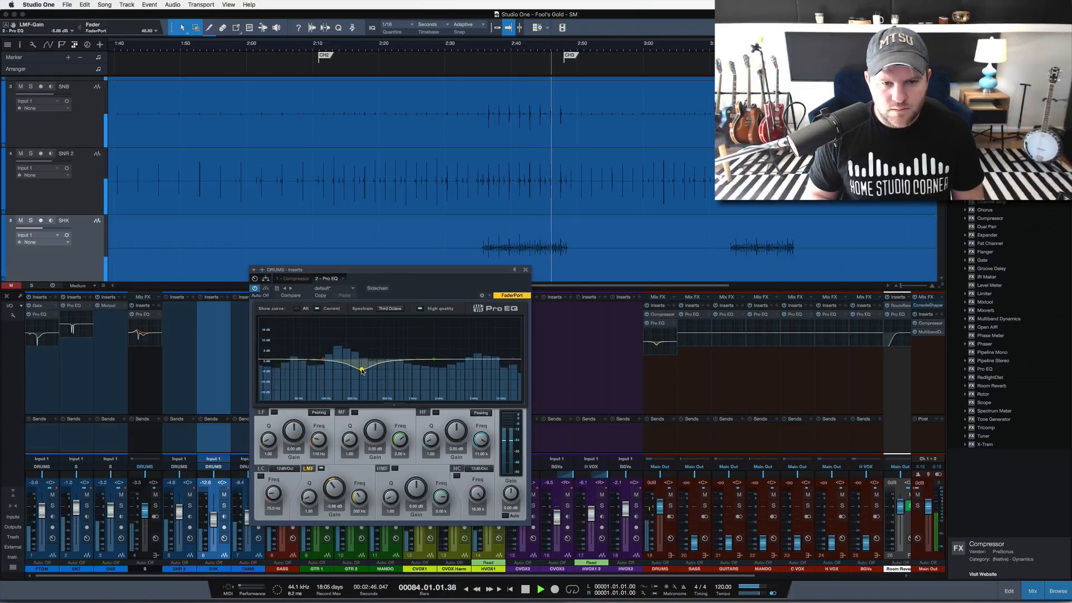
left_click_drag(468, 359, 470, 359)
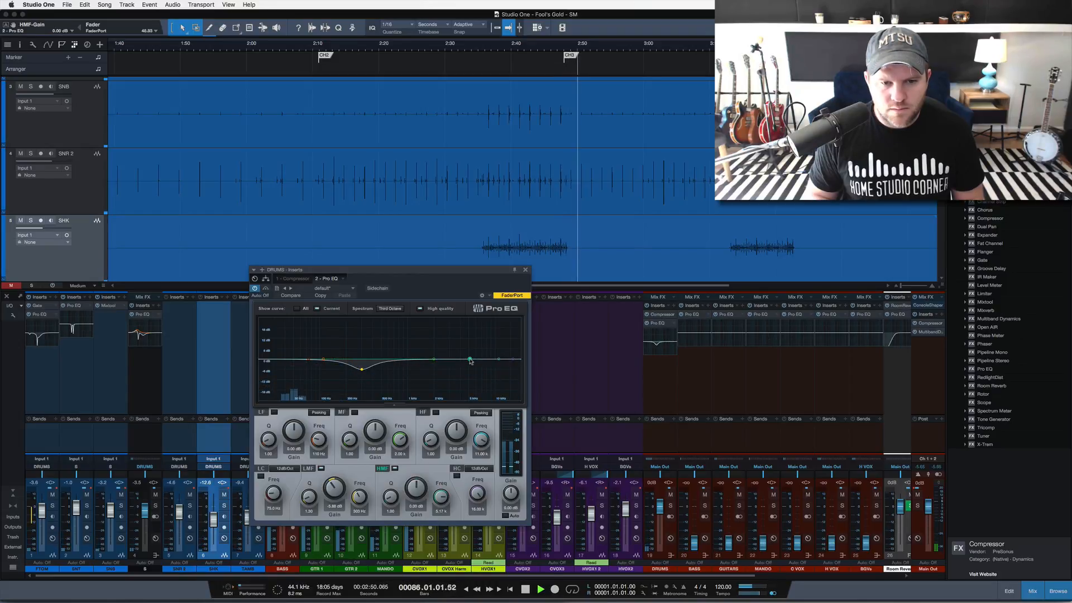
key("space")
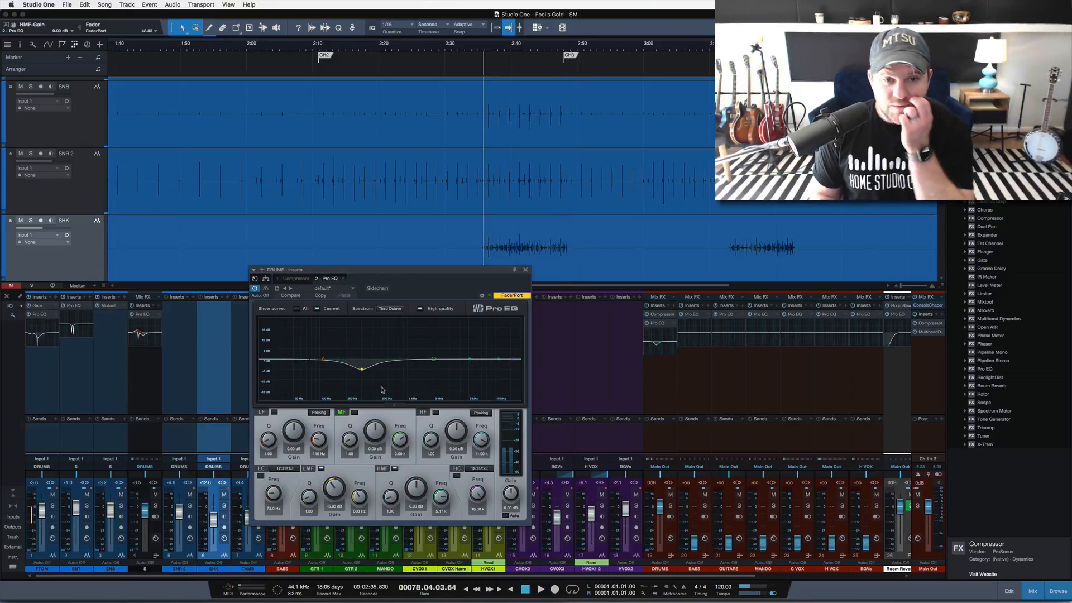
Compare the DRUMS bus with its Pro EQ bypassed and active during playback, leaving the EQ active
key("space")
left_click(256, 288)
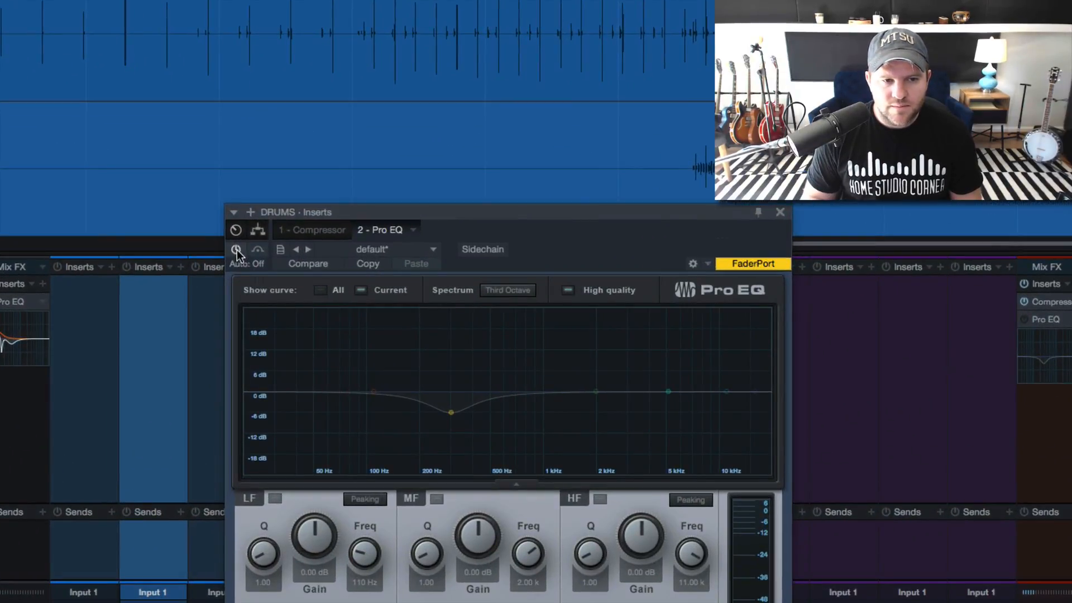
left_click(236, 251)
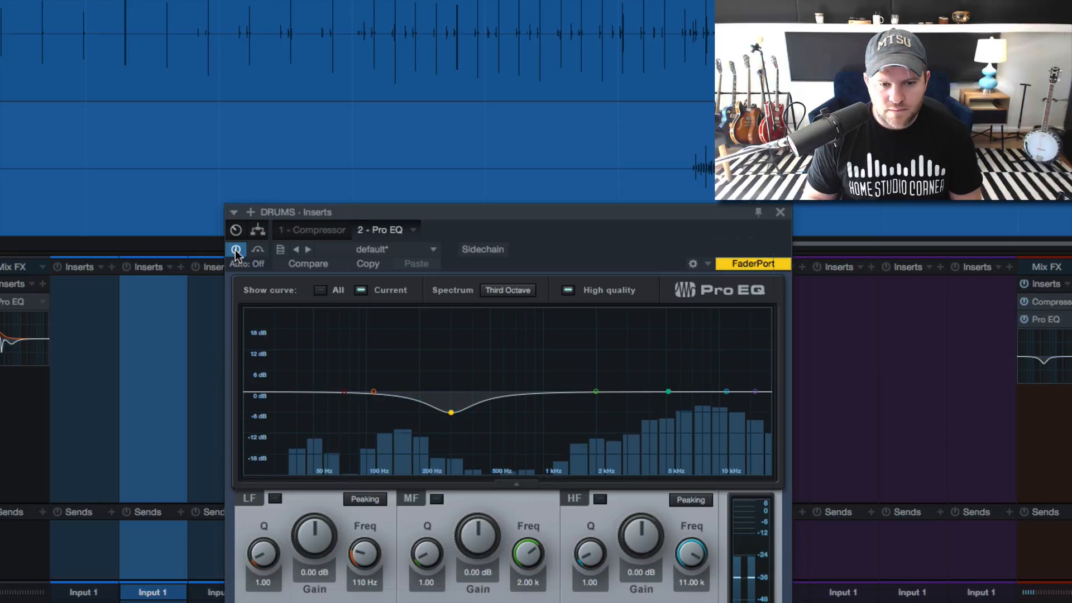
left_click(236, 251)
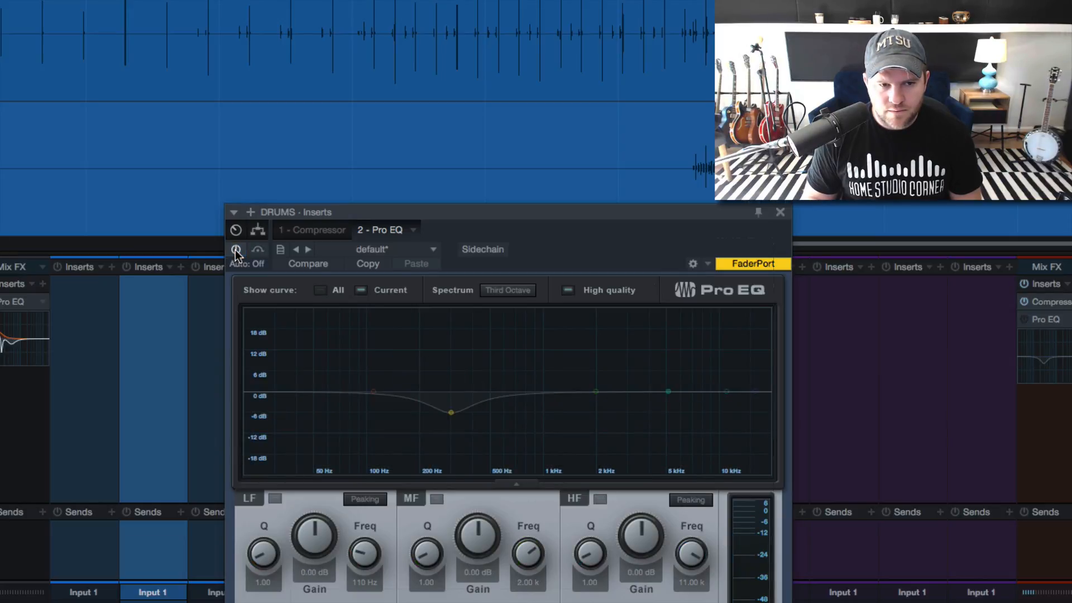
left_click(236, 251)
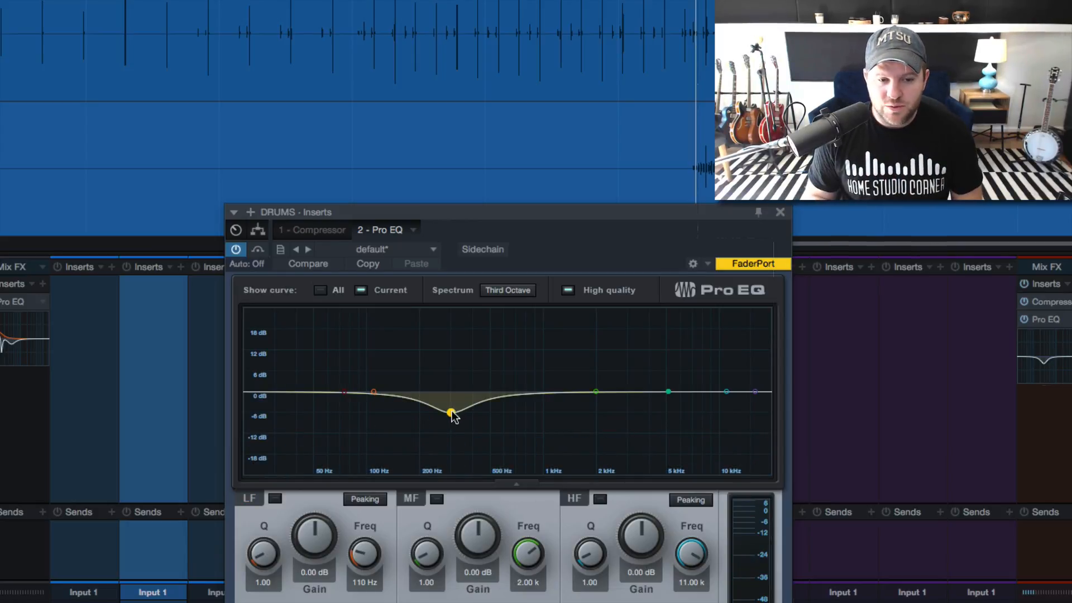
Boost the DRUMS bus EQ's low-mid band to audition it, rework it into a cut of about 6 dB near 240 Hz, and close the EQ
left_click_drag(451, 412, 452, 347)
key("space")
key("space")
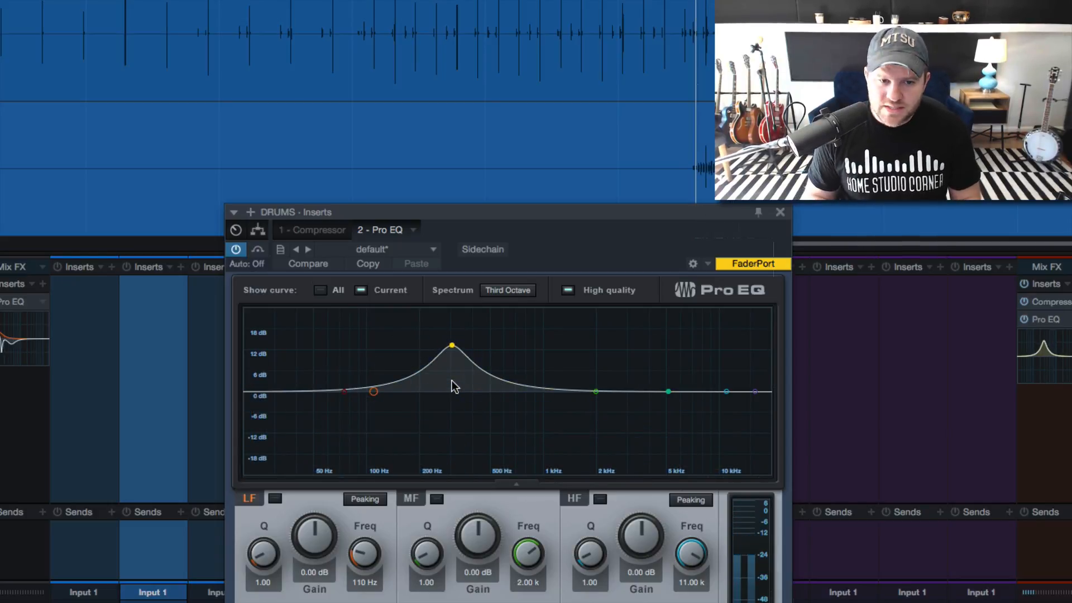
left_click_drag(453, 347, 447, 389)
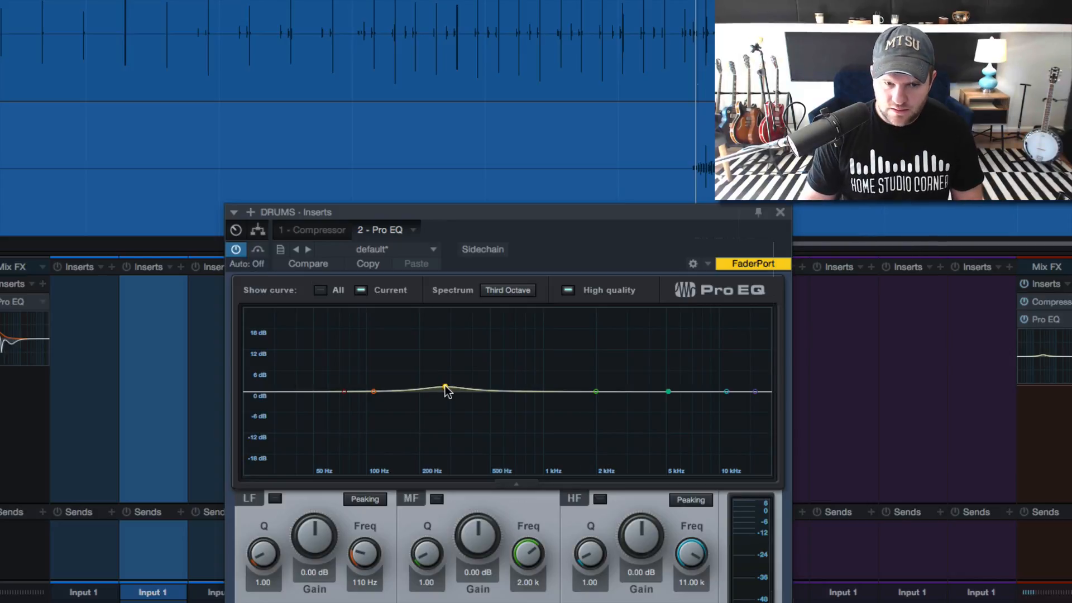
key("space")
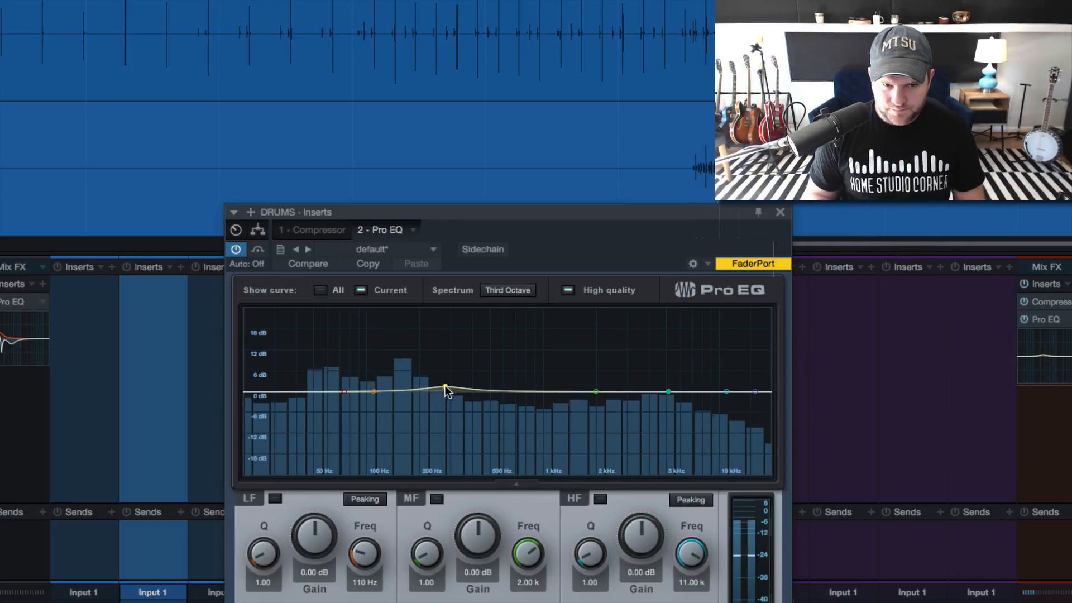
left_click_drag(447, 391, 433, 412)
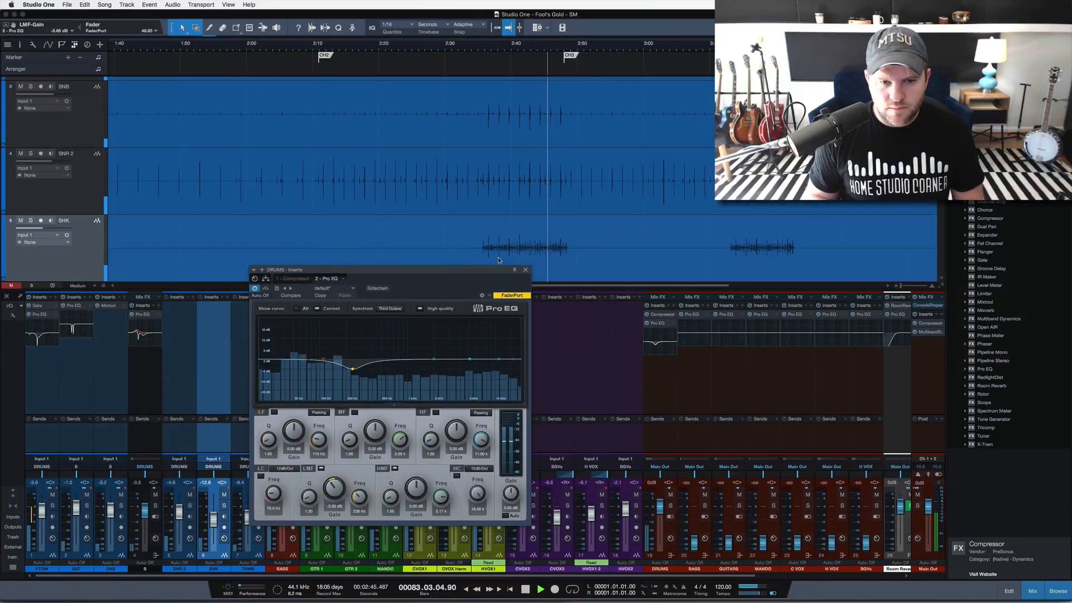
left_click(525, 269)
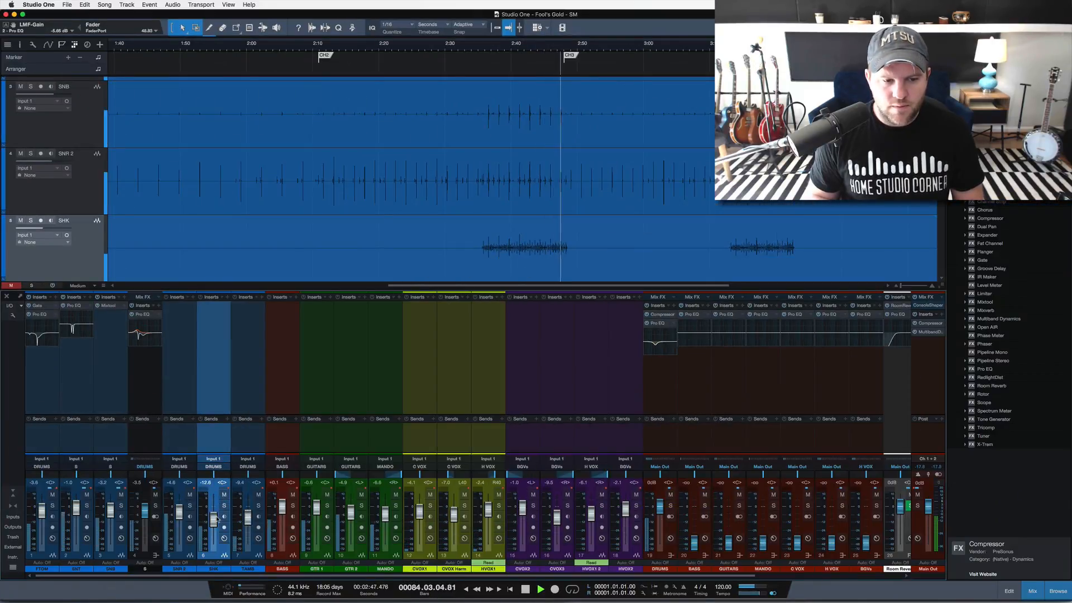
Raise the shaker (SHK) fader to -10.2 dB during playback, and stop playback
left_click_drag(217, 519, 214, 523)
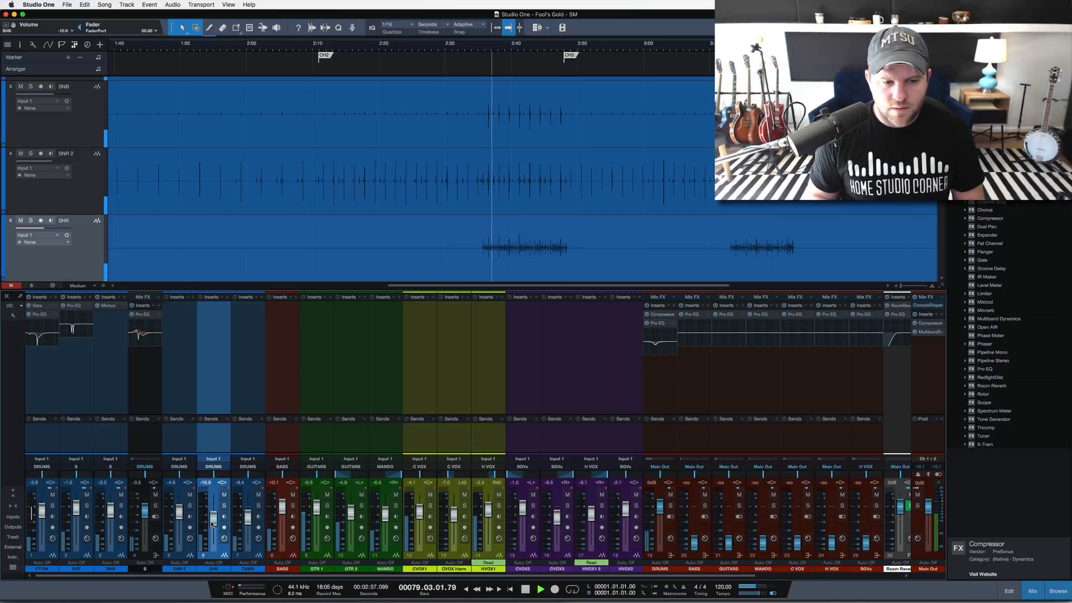
left_click_drag(211, 524, 212, 523)
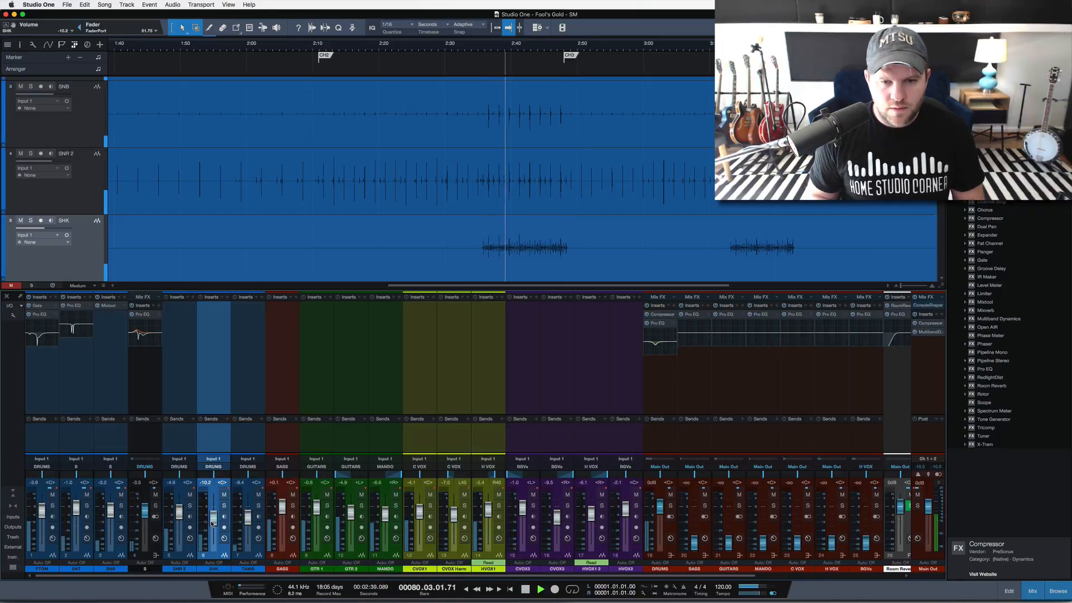
key("space")
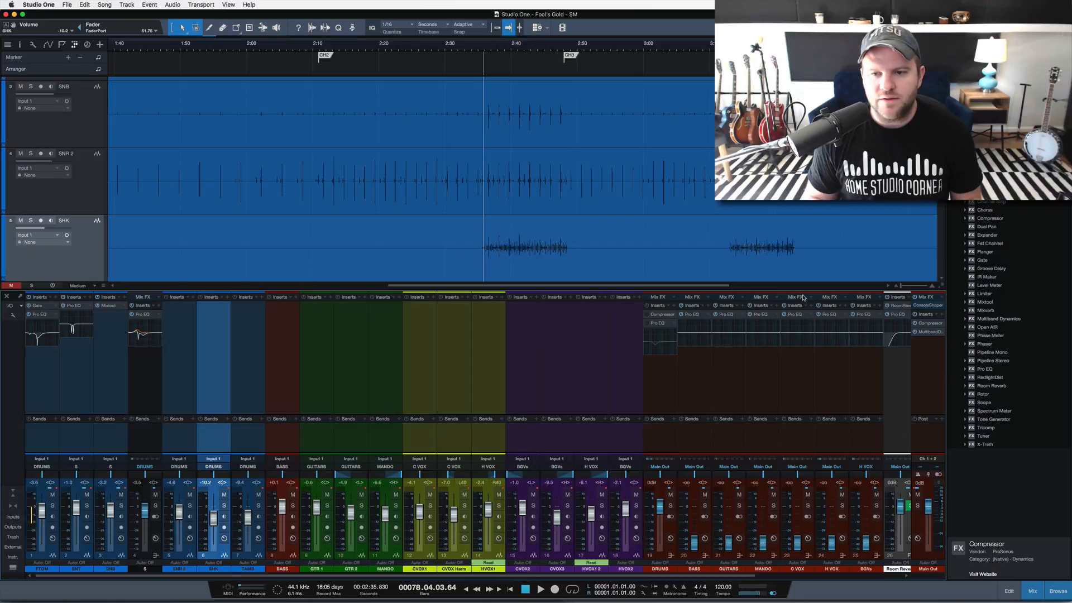
Bypass the inserts on all mixer channels, reactivate those on the main output, and play the mix briefly
left_click(23, 306)
left_click(10, 343)
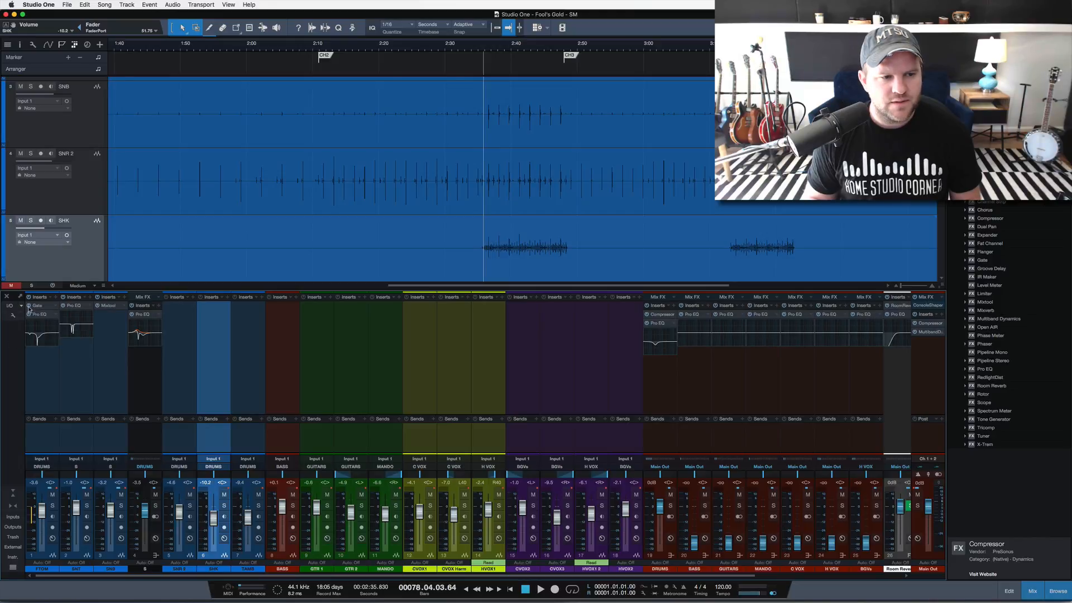
left_click(53, 285)
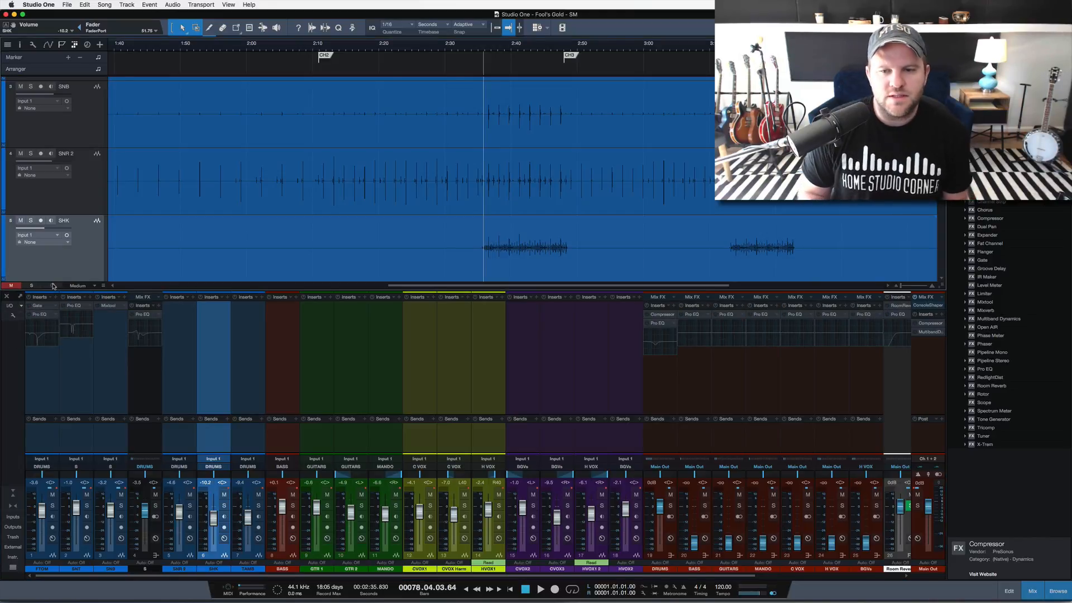
left_click(53, 285)
left_click(53, 285)
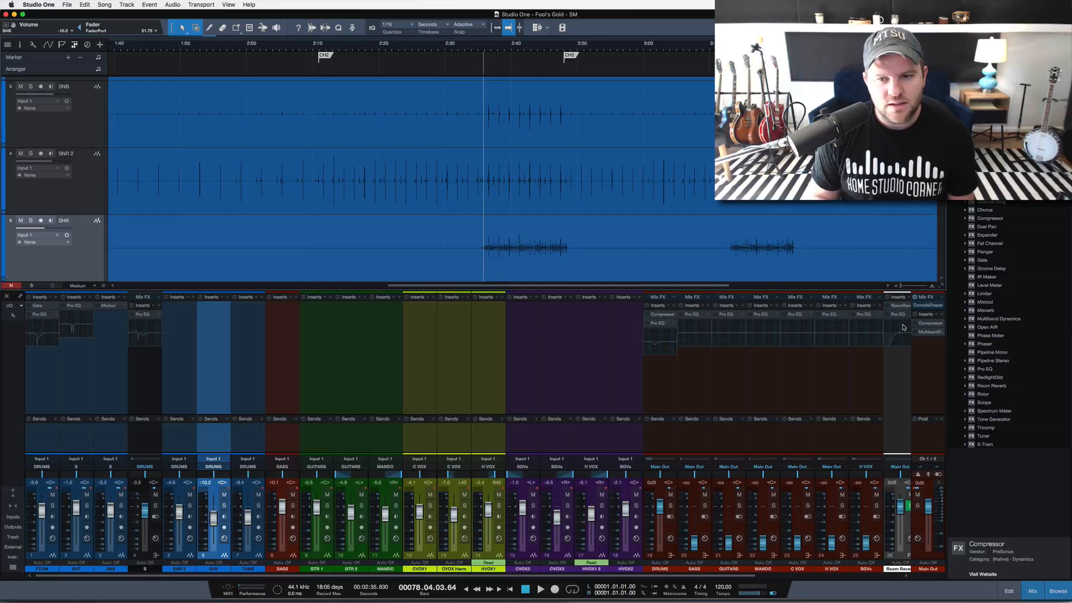
key("space")
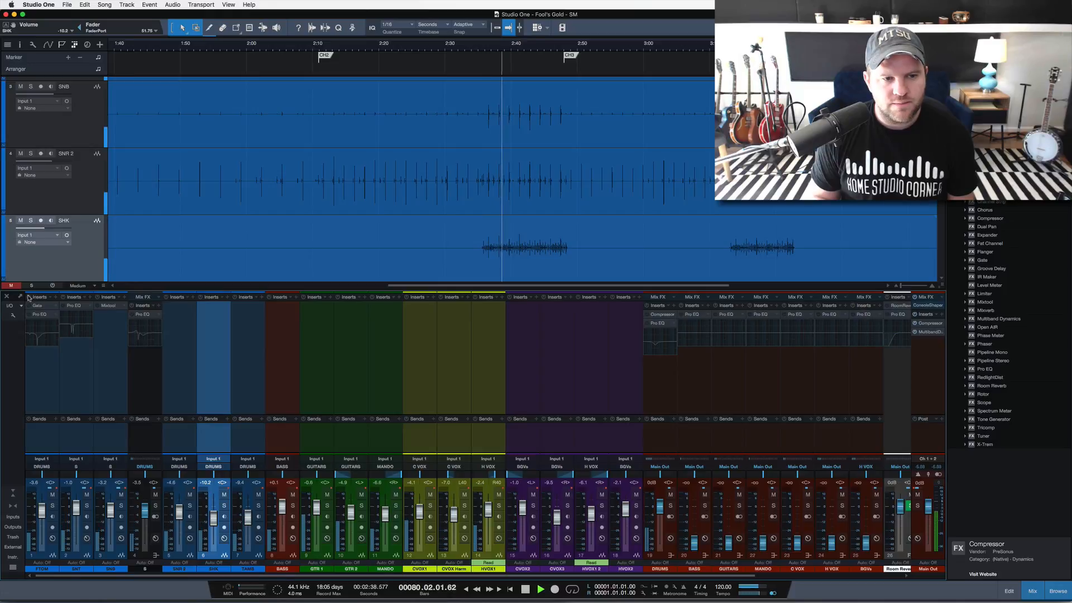
key("space")
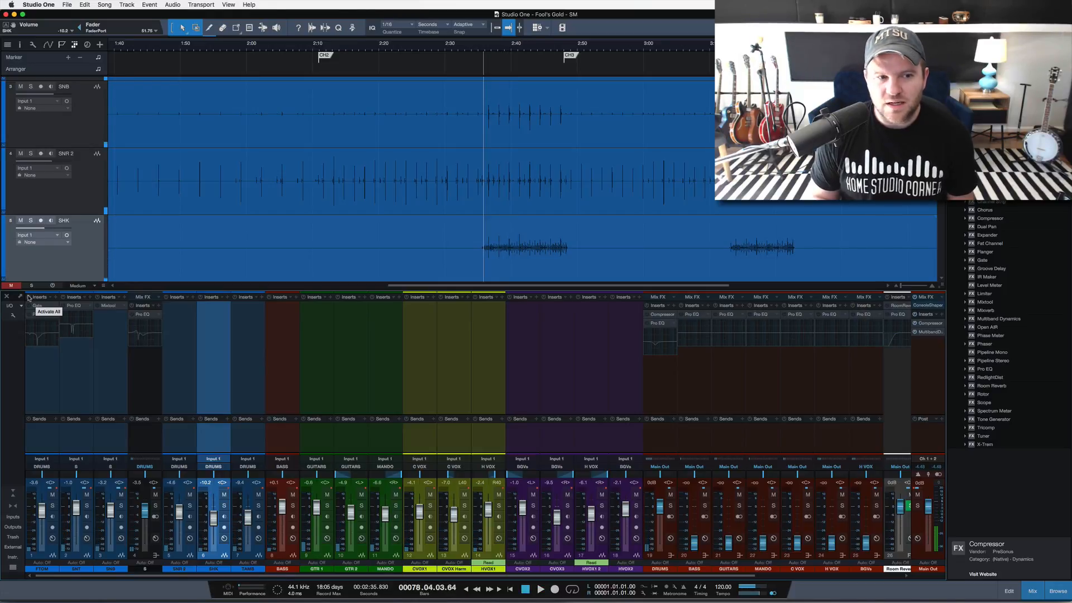
Reactivate the inserts on the drum channels, the snare bus and the DRUMS bus, leaving the other channels bypassed
left_click(29, 297)
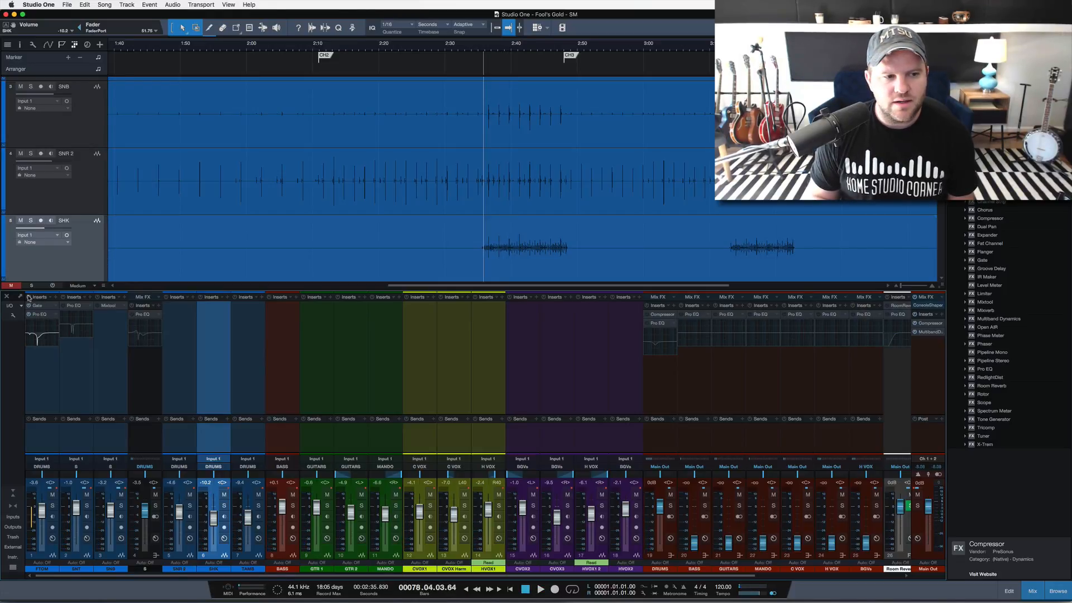
left_click(29, 297)
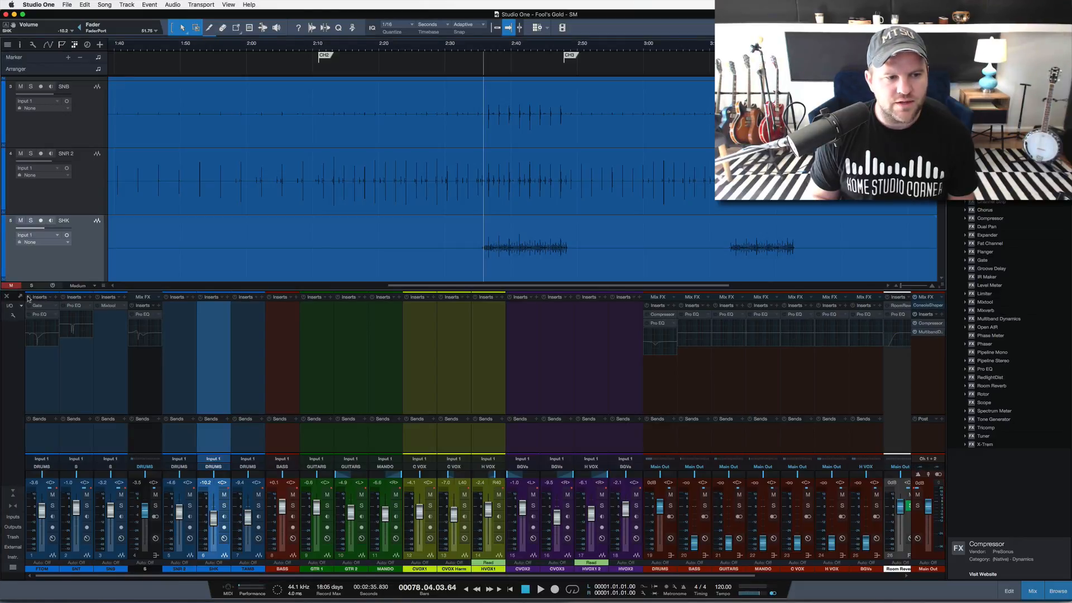
left_click(29, 297)
left_click(63, 297)
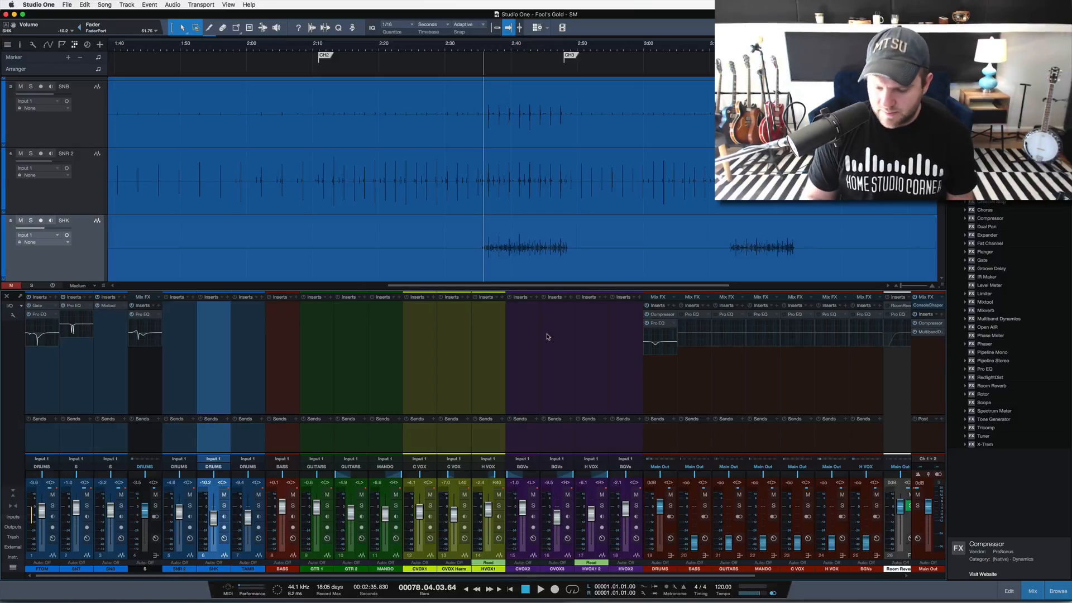
Compare the mix with the drum and main output inserts globally bypassed and active during playback, ending with them active
key("space")
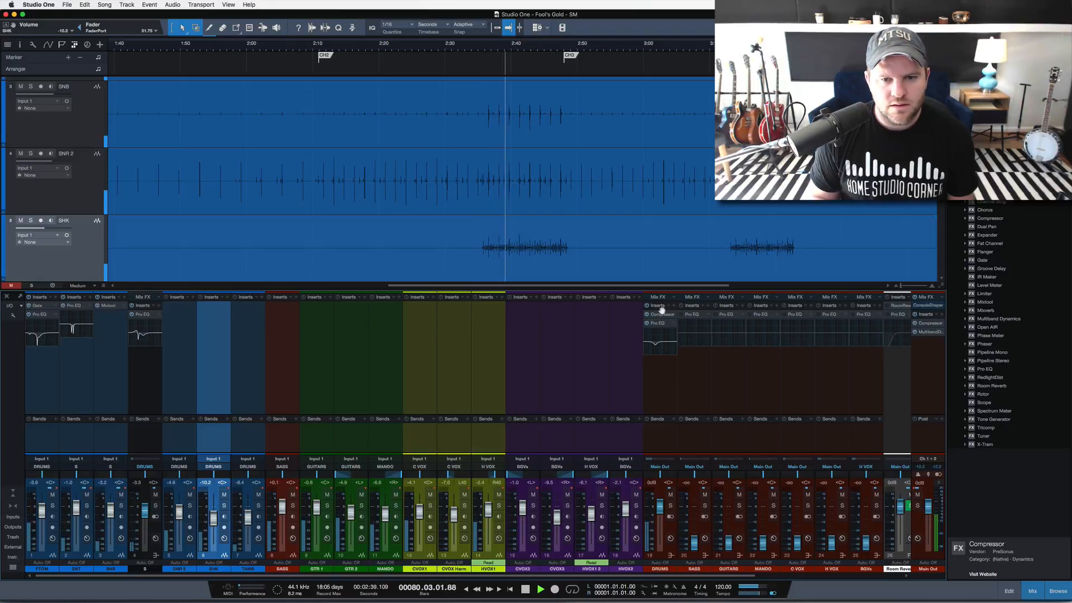
left_click(53, 286)
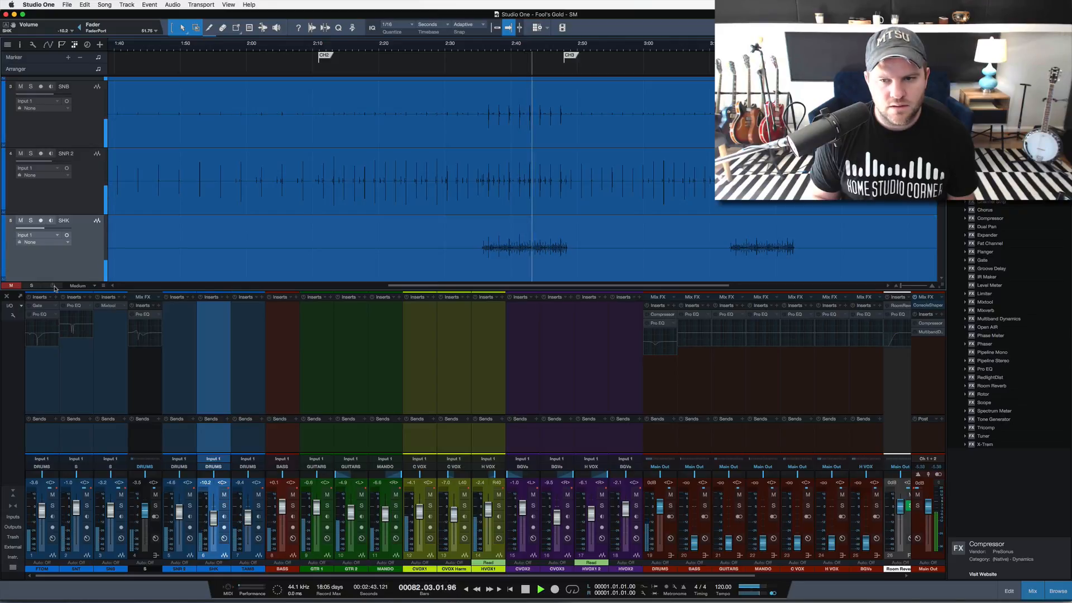
left_click(53, 286)
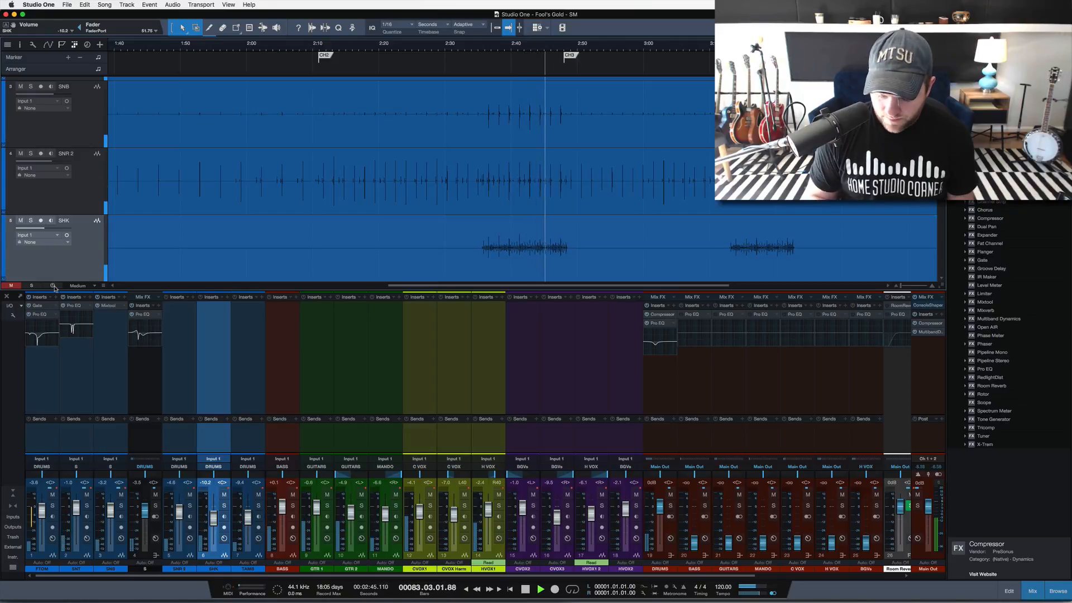
key("space")
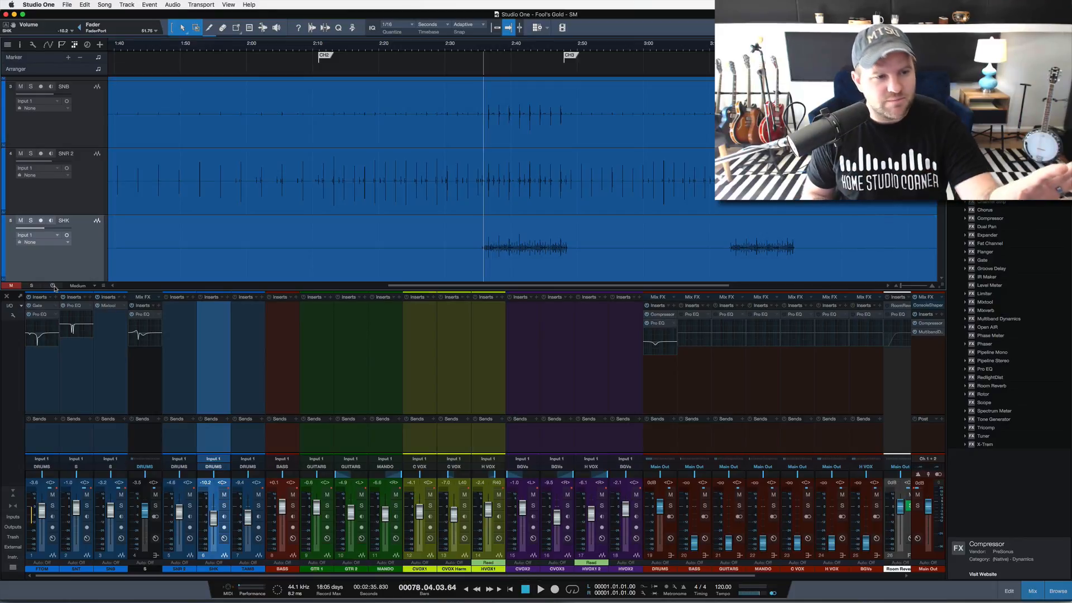
left_click(53, 286)
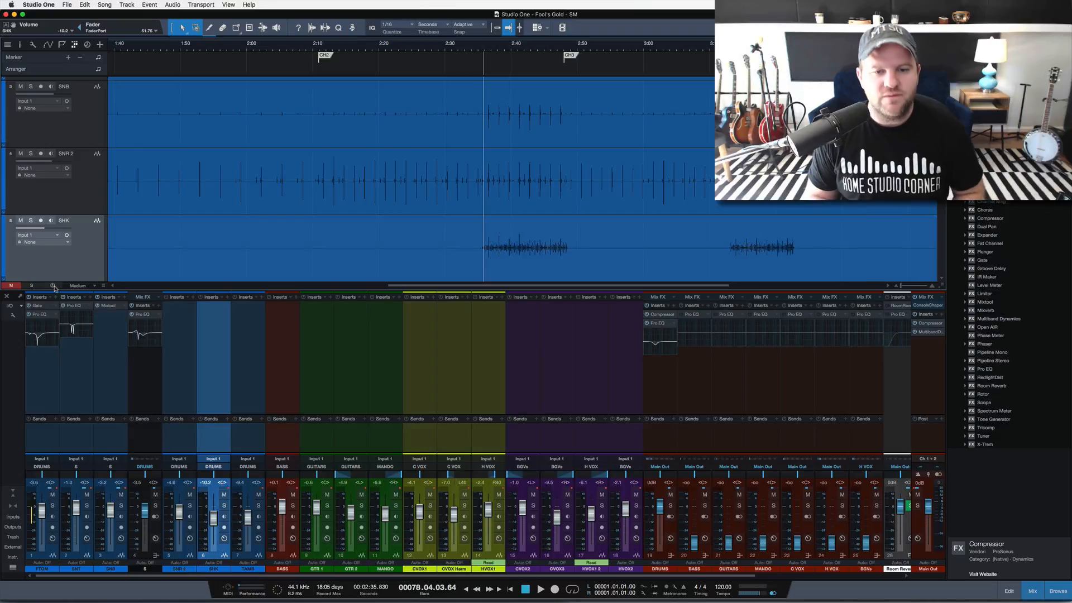
left_click(53, 285)
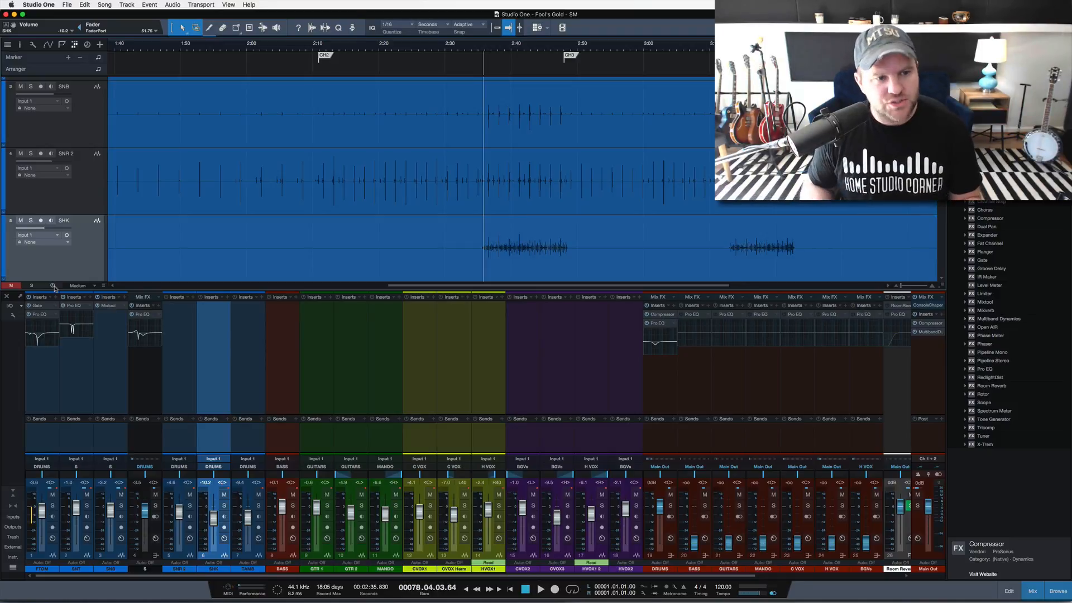
left_click(53, 286)
left_click(53, 286)
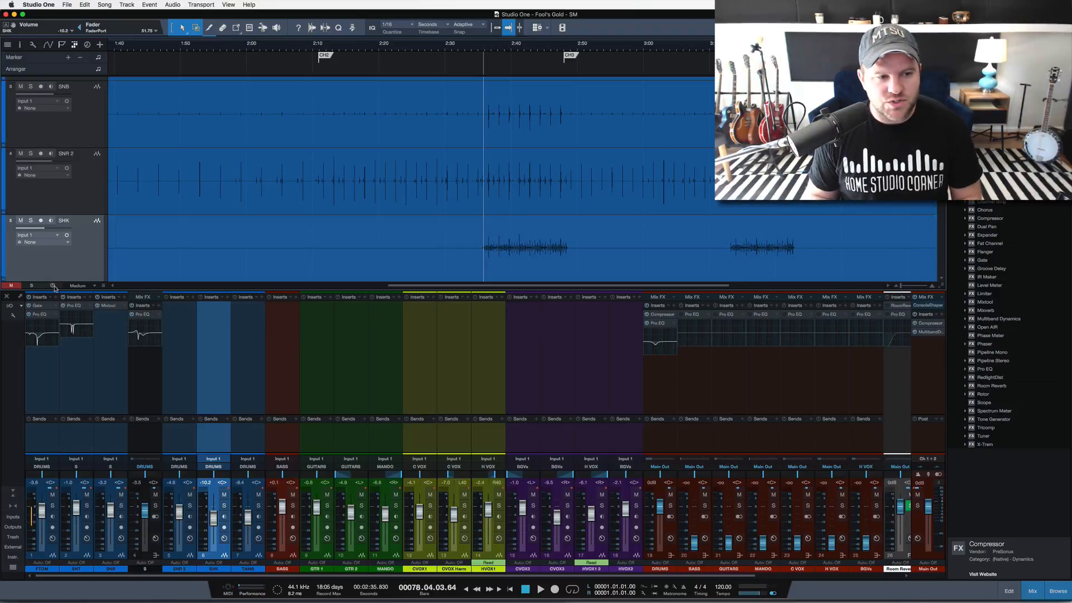
left_click(53, 287)
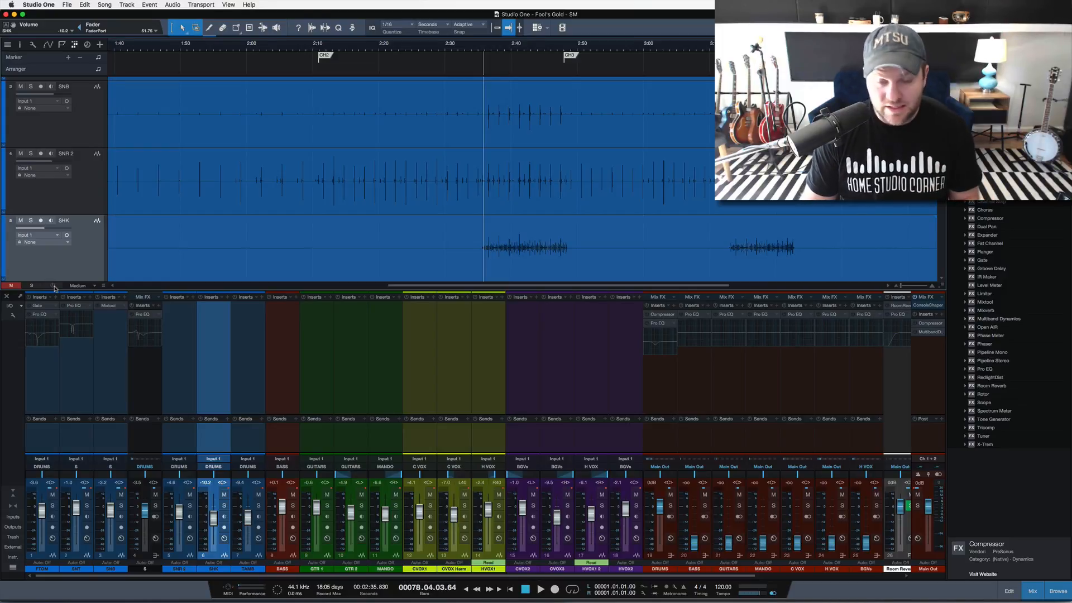
key("space")
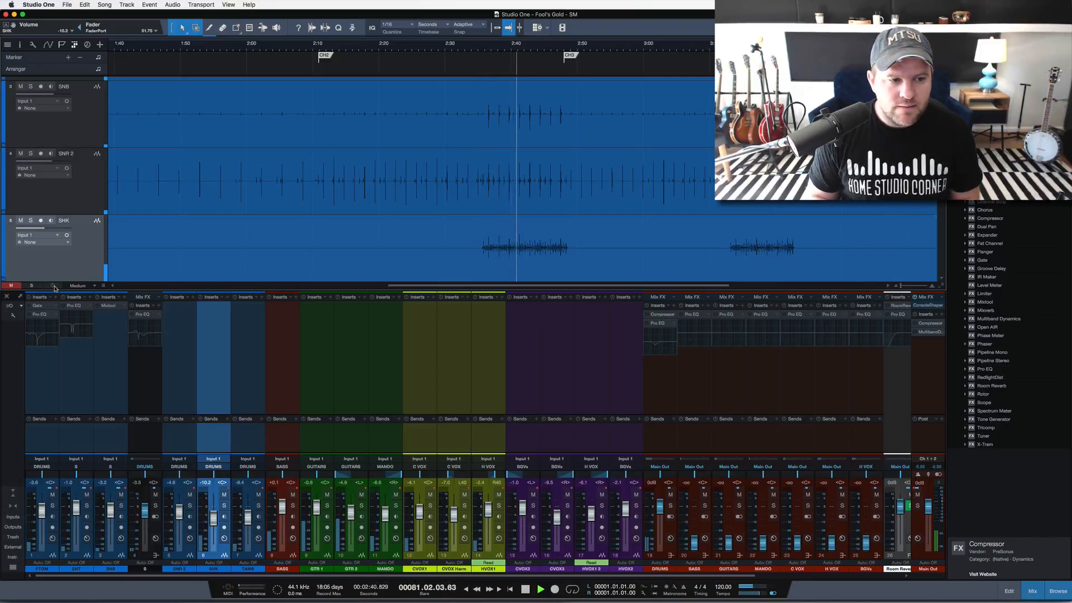
left_click(53, 286)
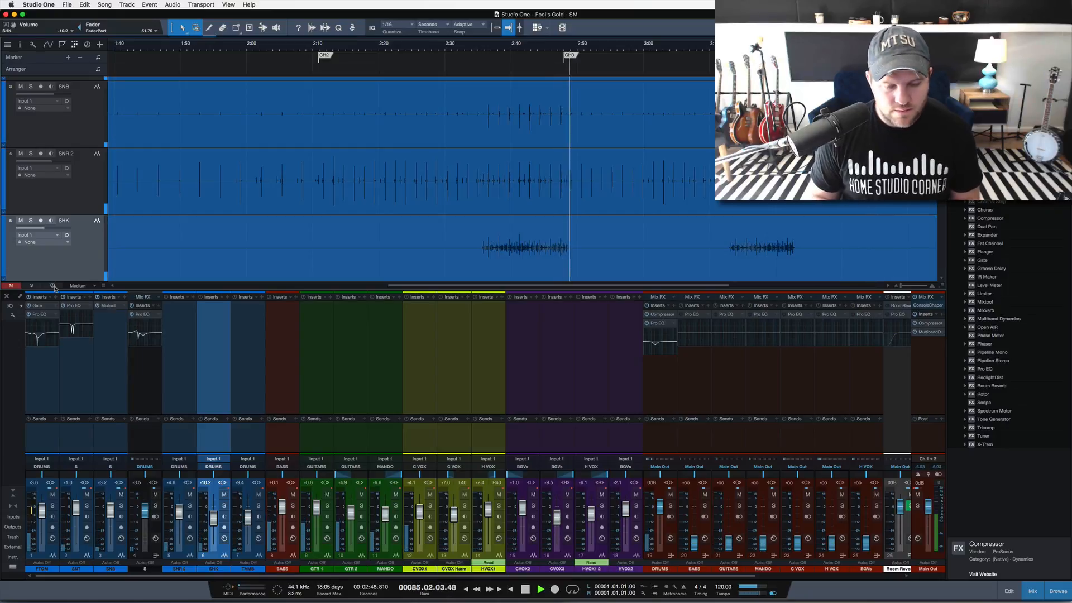
key("space")
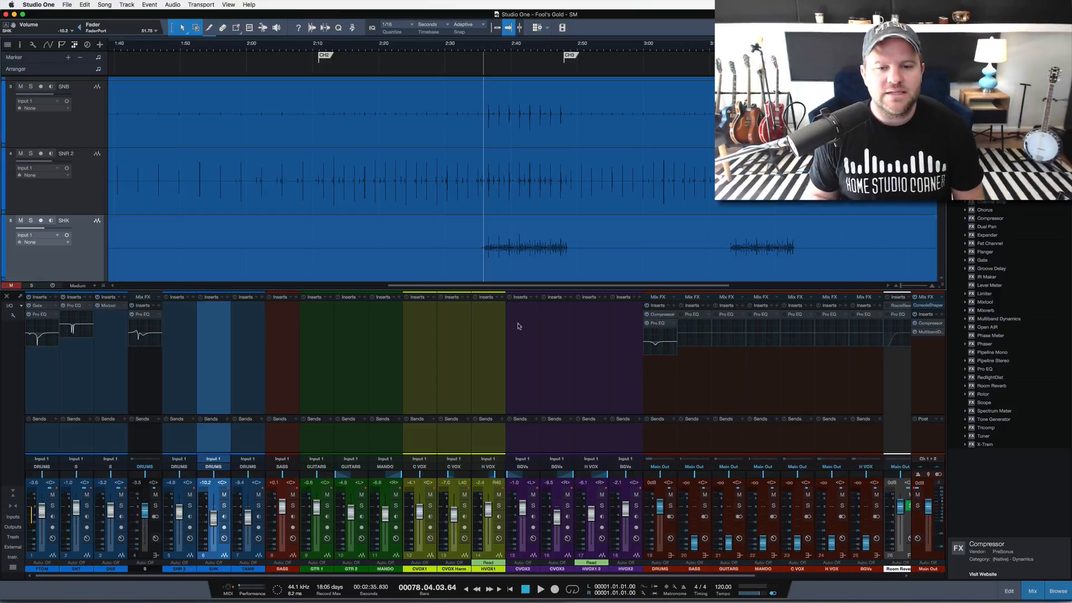
Reactivate the bypassed inserts on the remaining buses and on the reverb and delay FX channels
left_click(720, 309)
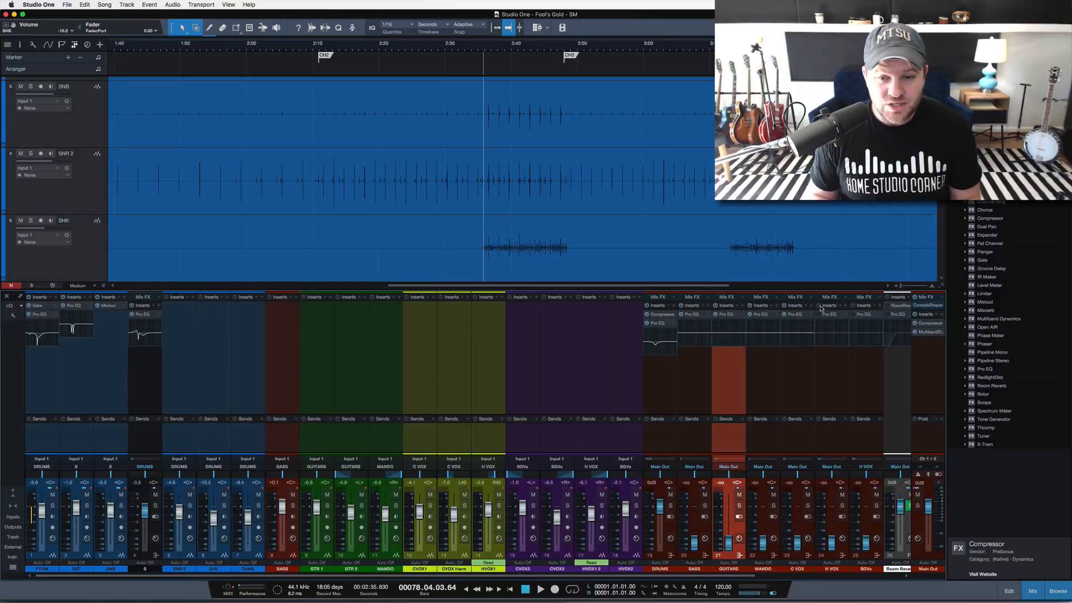
left_click(854, 308)
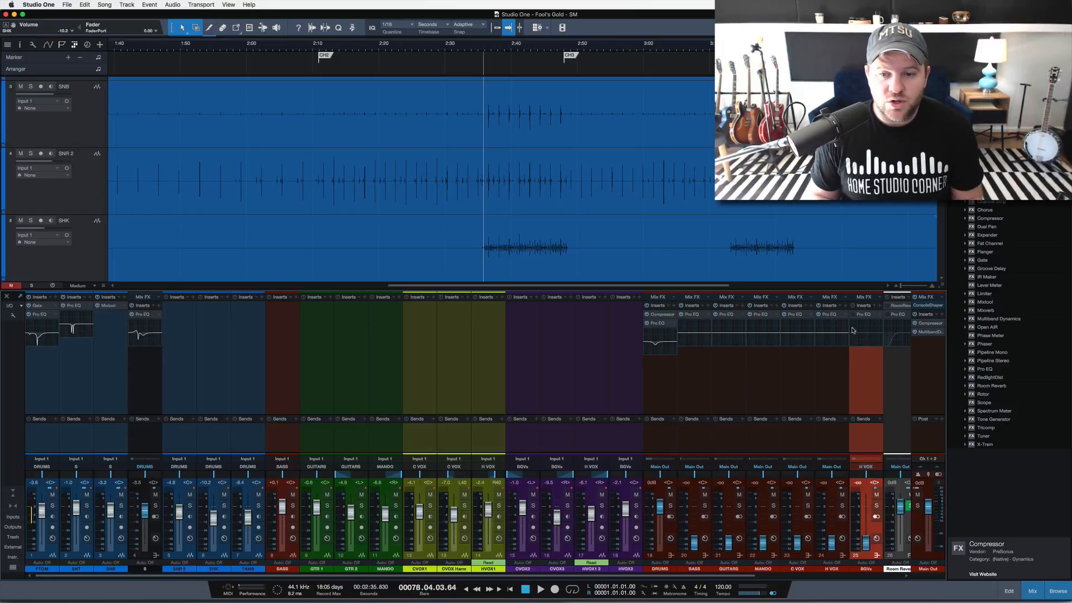
scroll(853, 331, "right", 2)
left_click(846, 297)
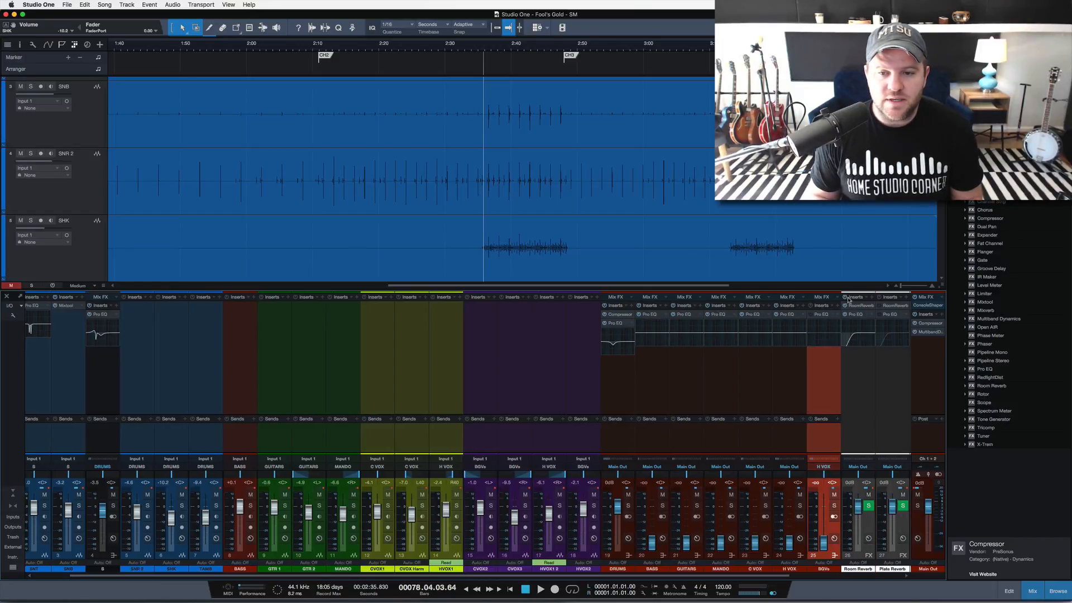
left_click(882, 301)
scroll(804, 426, "right", 6)
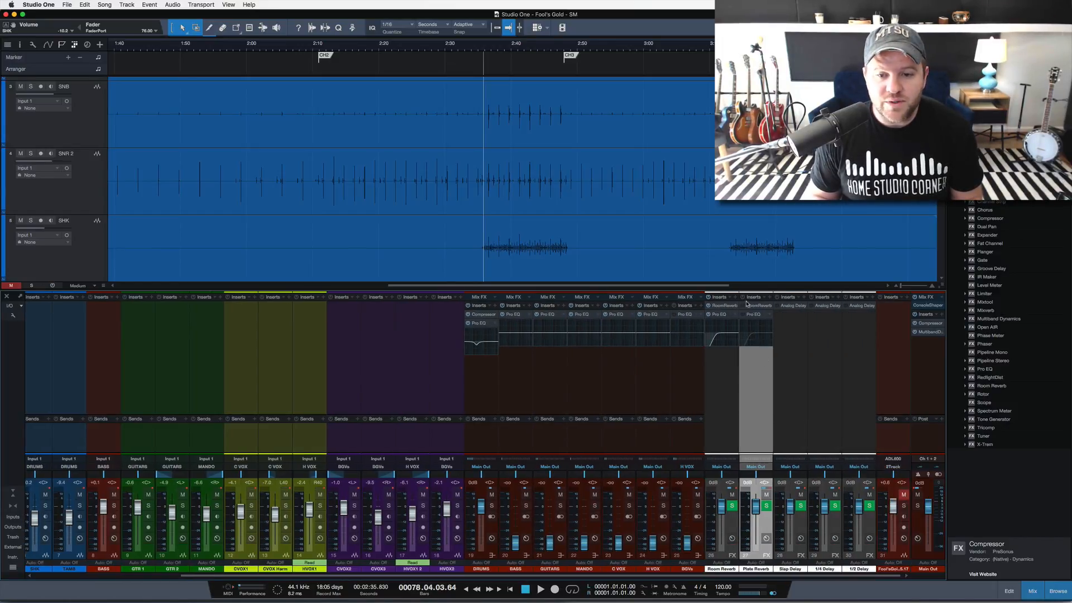
left_click(812, 297)
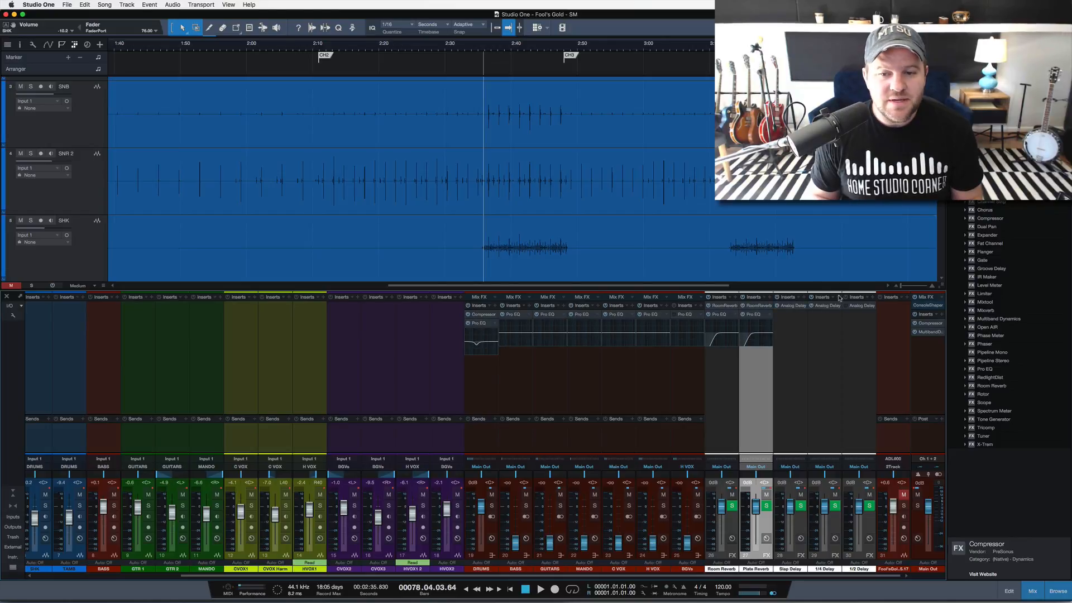
Try a Room Reverb send on the DRUMS bus, lowering its level to about -19 dB during playback
left_click(495, 420)
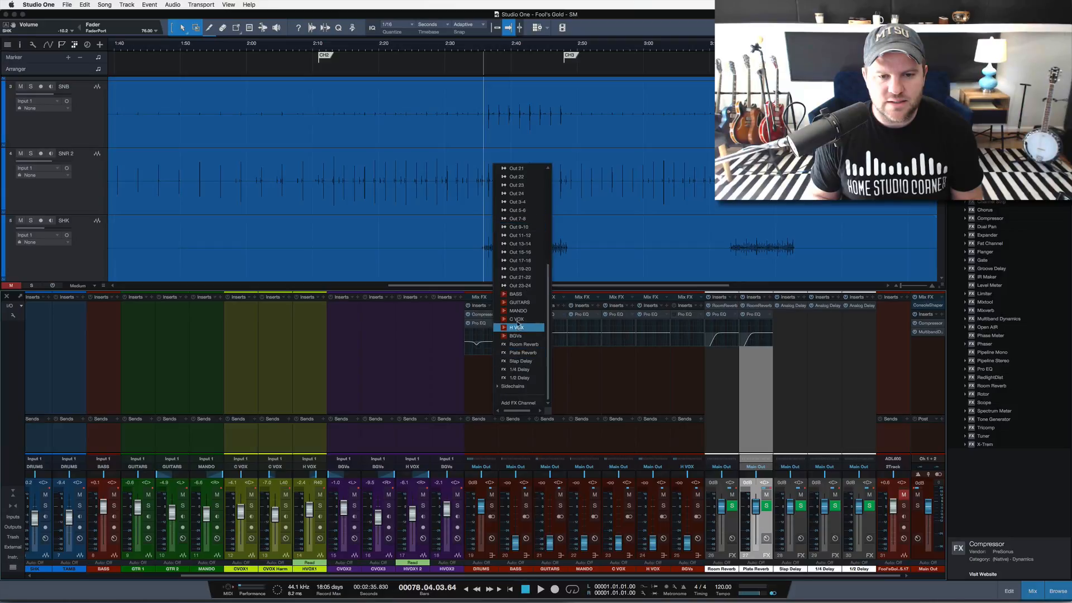
left_click(519, 360)
left_click(486, 449)
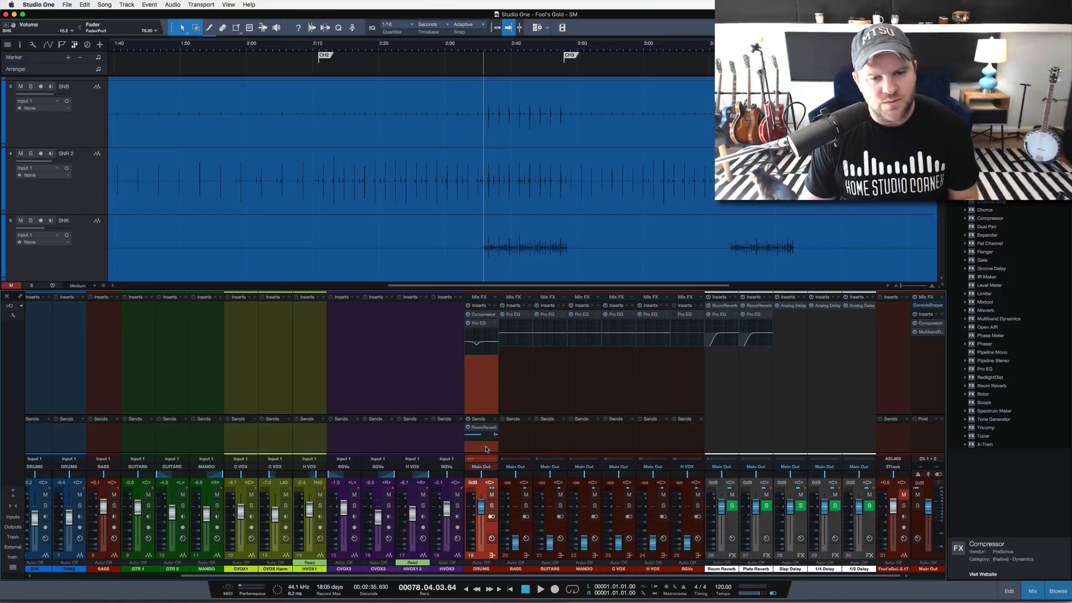
key("space")
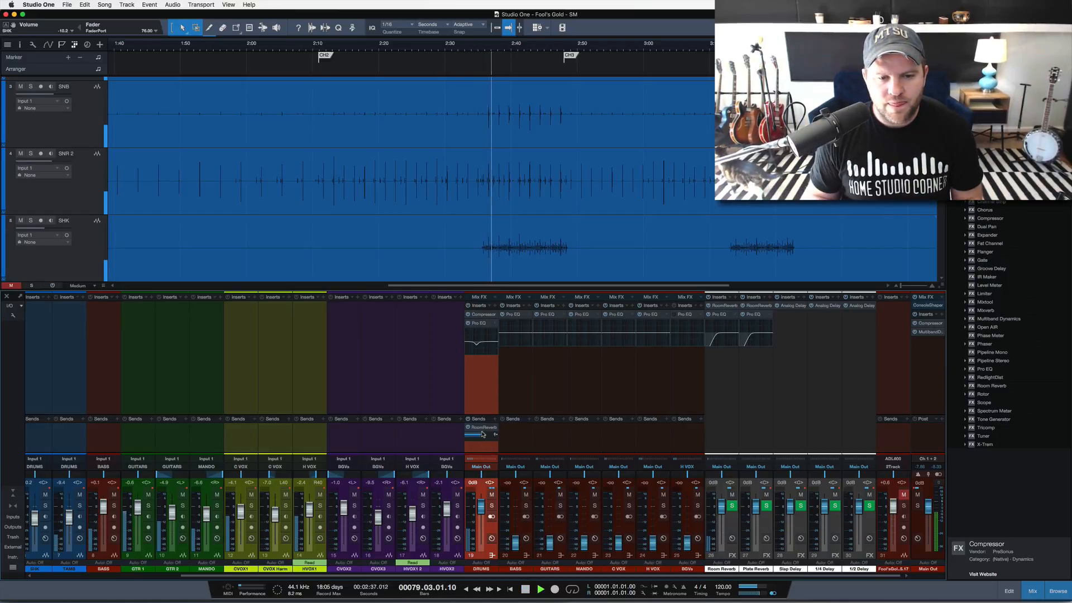
left_click_drag(483, 434, 474, 437)
key("space")
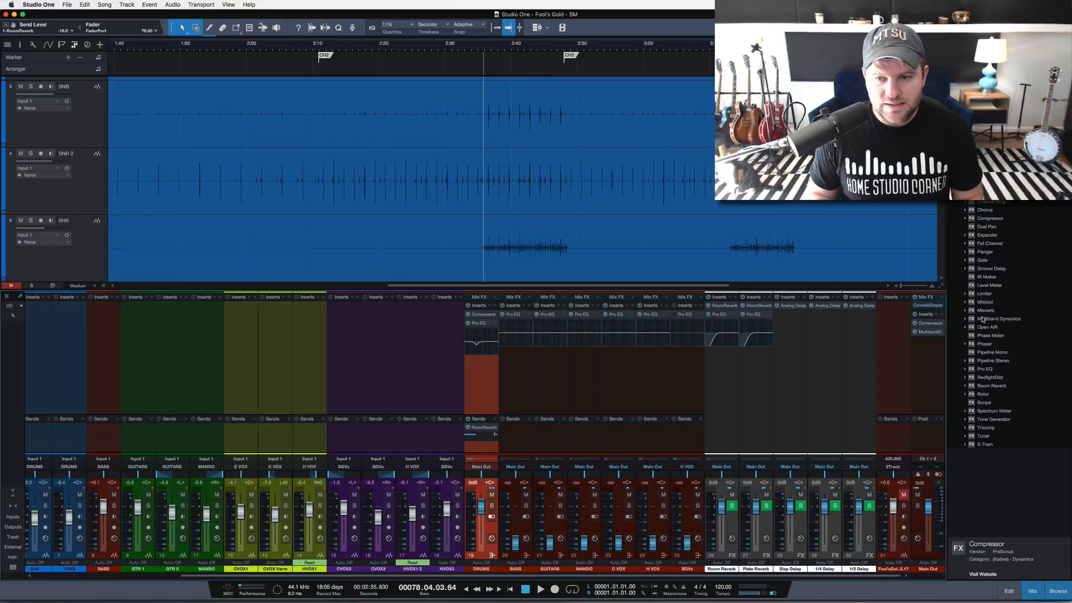
Create an Open AIR effect send on the DRUMS bus from the Vintage Spring Reverbs preset Master Mixer CS - 04
left_click(968, 328)
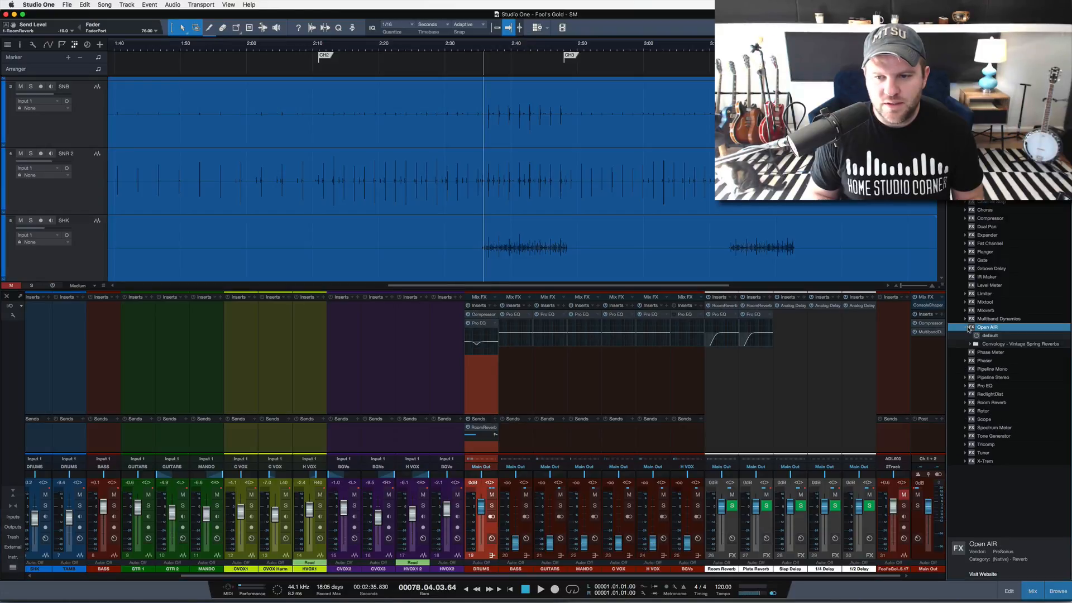
left_click(971, 344)
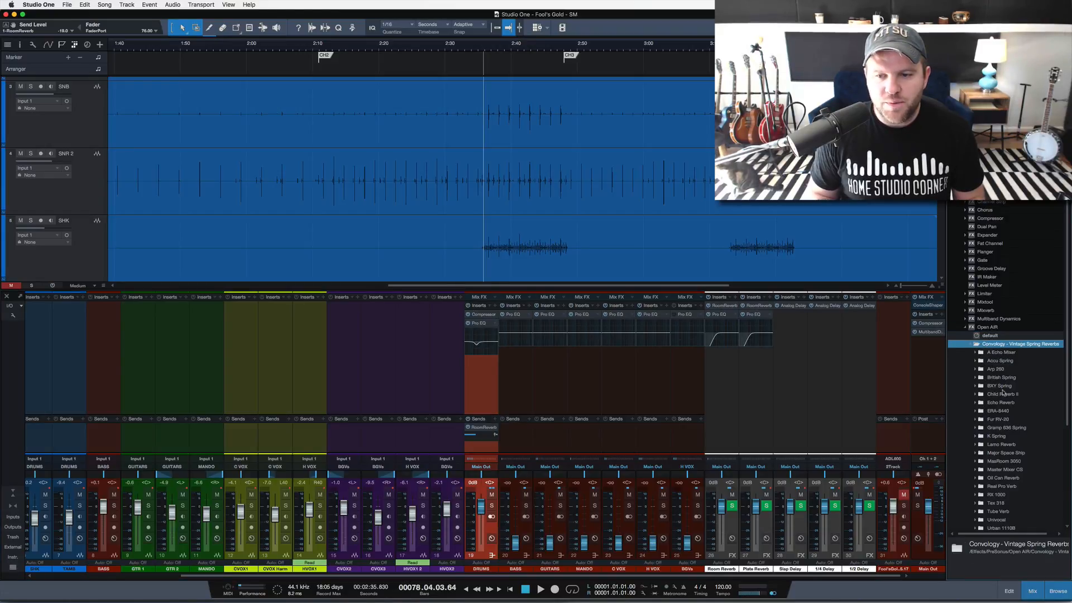
left_click(975, 471)
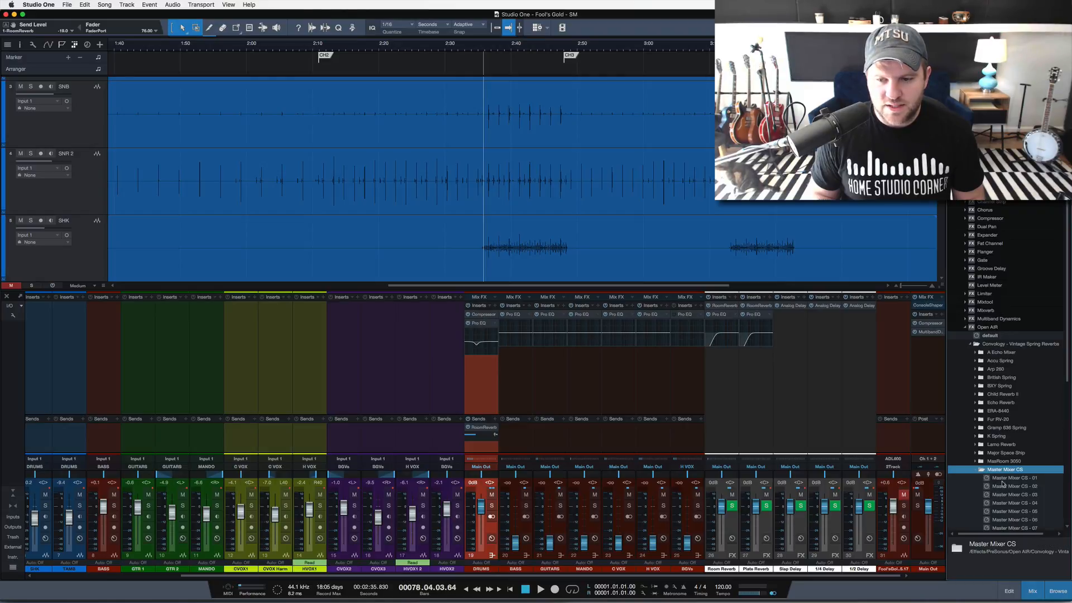
scroll(1002, 483, "down", 4)
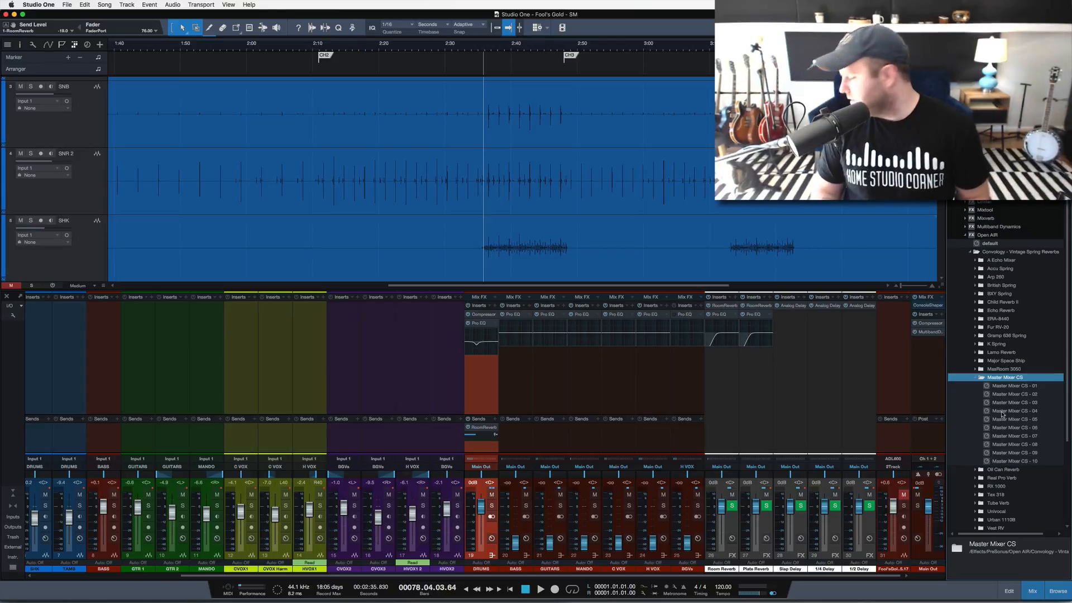
left_click_drag(1013, 412, 485, 428)
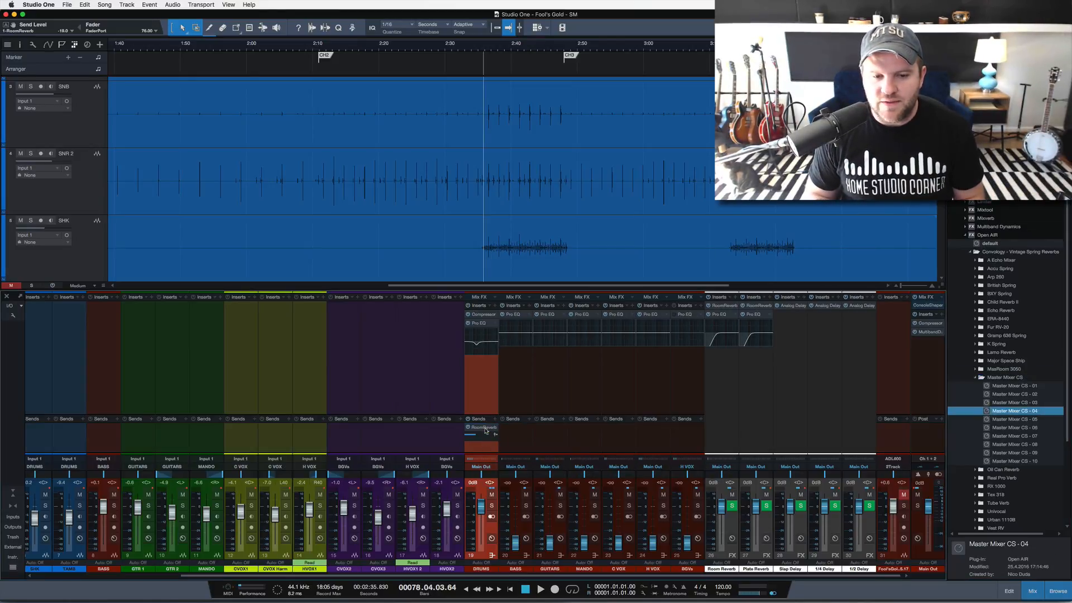
left_click_drag(455, 268, 376, 153)
Remove the Room Reverb send from the DRUMS bus and move the Open AIR channel between Plate Reverb and Slap Delay
left_click(492, 447)
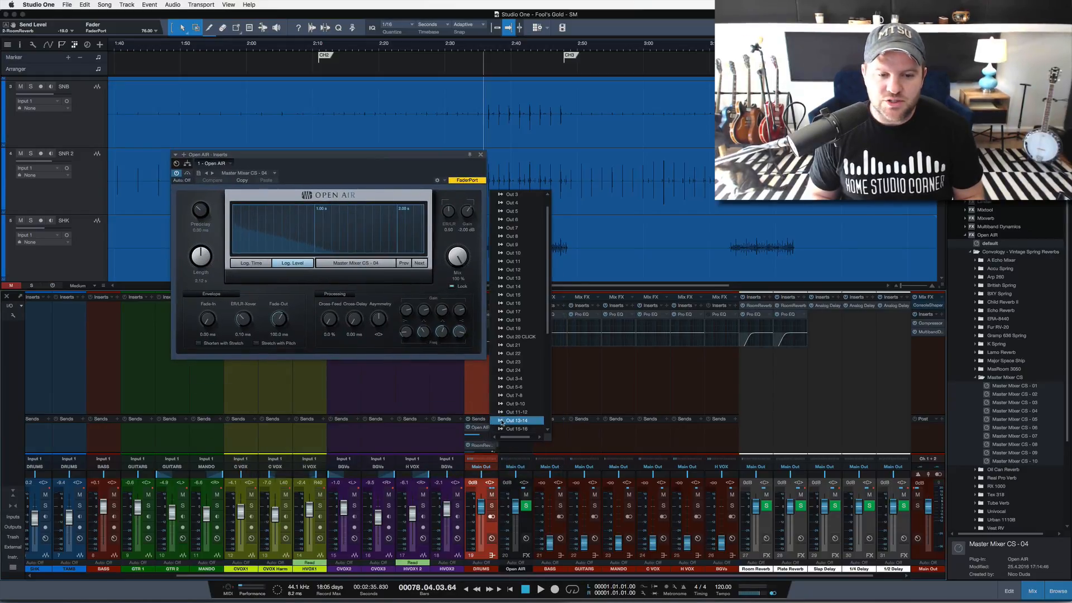
left_click(514, 429)
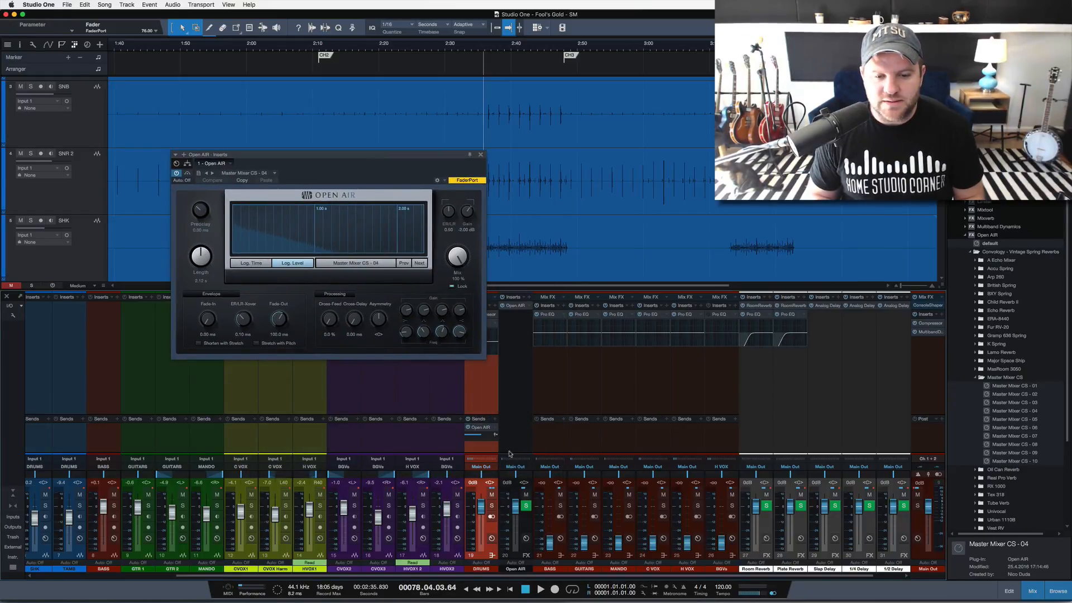
left_click_drag(516, 453, 793, 466)
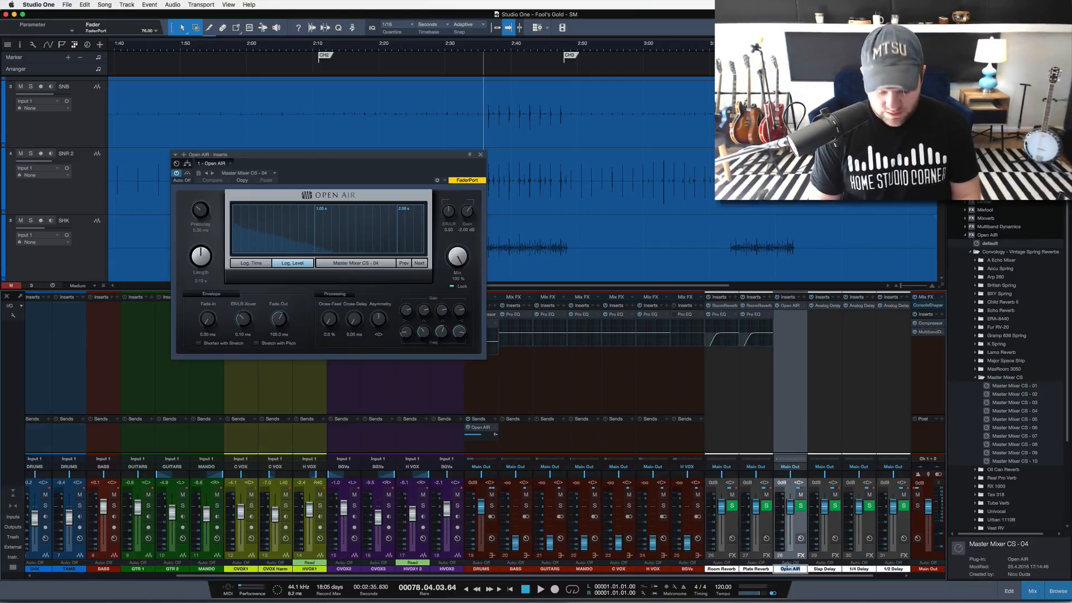
Rename the Open AIR channel to Spring and colour it white like the other effect channels
key("Return")
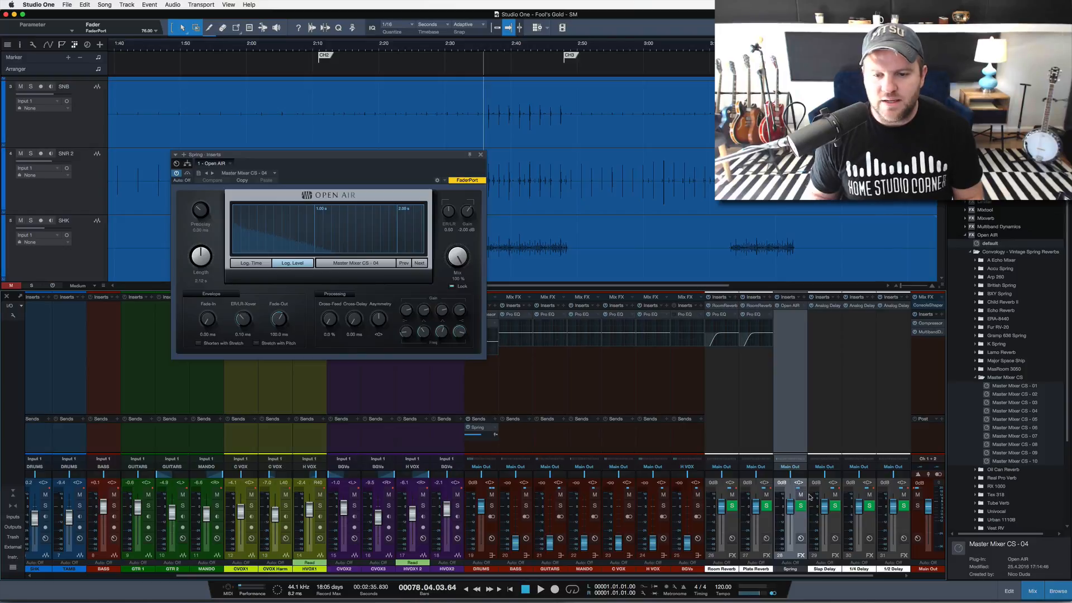
left_click(803, 568)
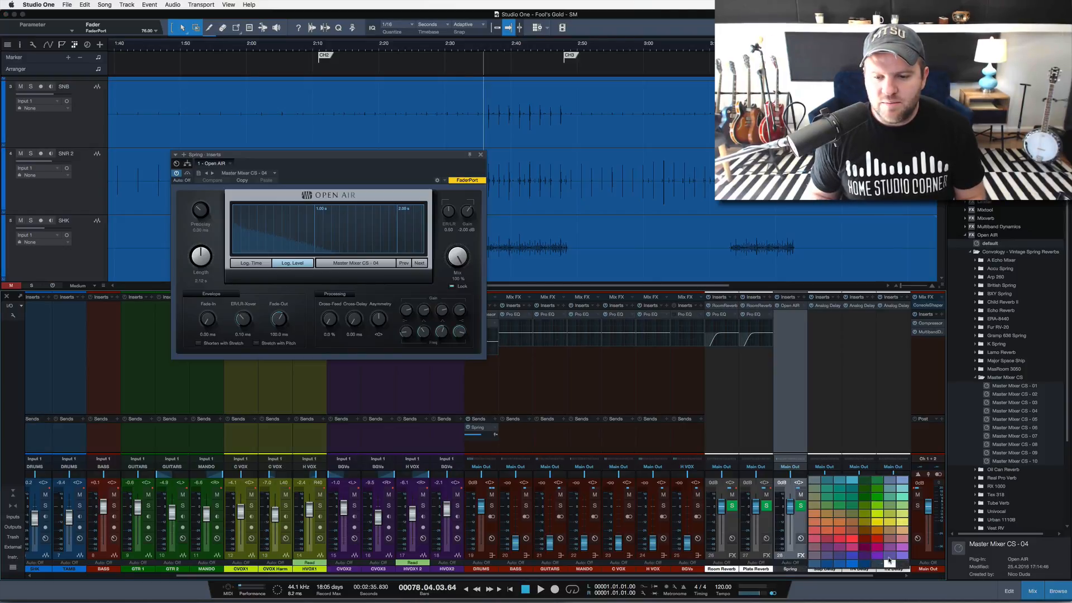
left_click(892, 565)
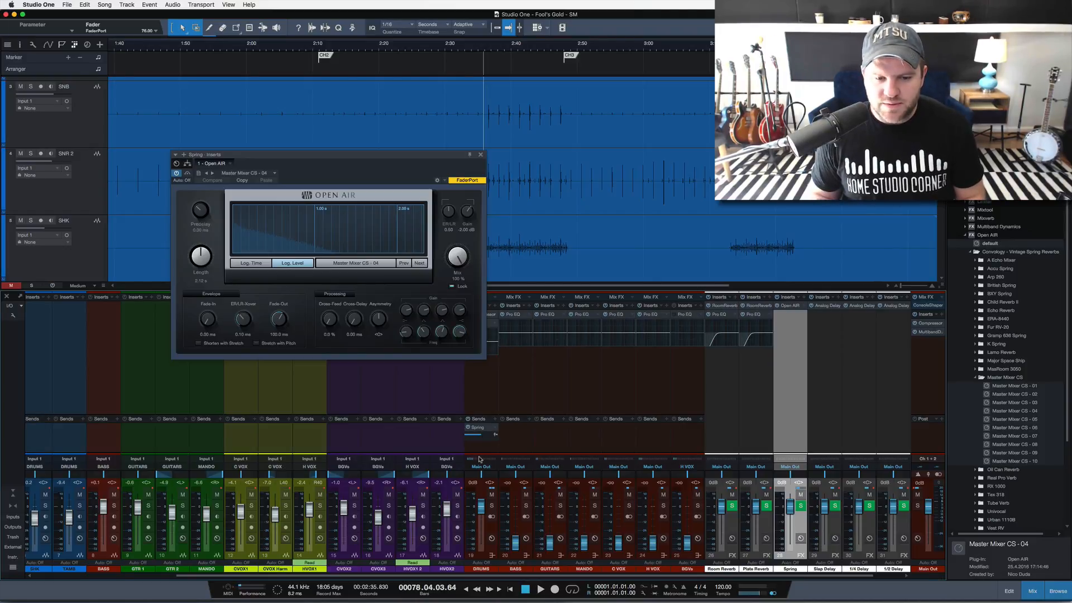
Solo the DRUMS bus and lower its Spring send level to -31.0 dB during playback
left_click(492, 505)
key("space")
mouse_move(482, 436)
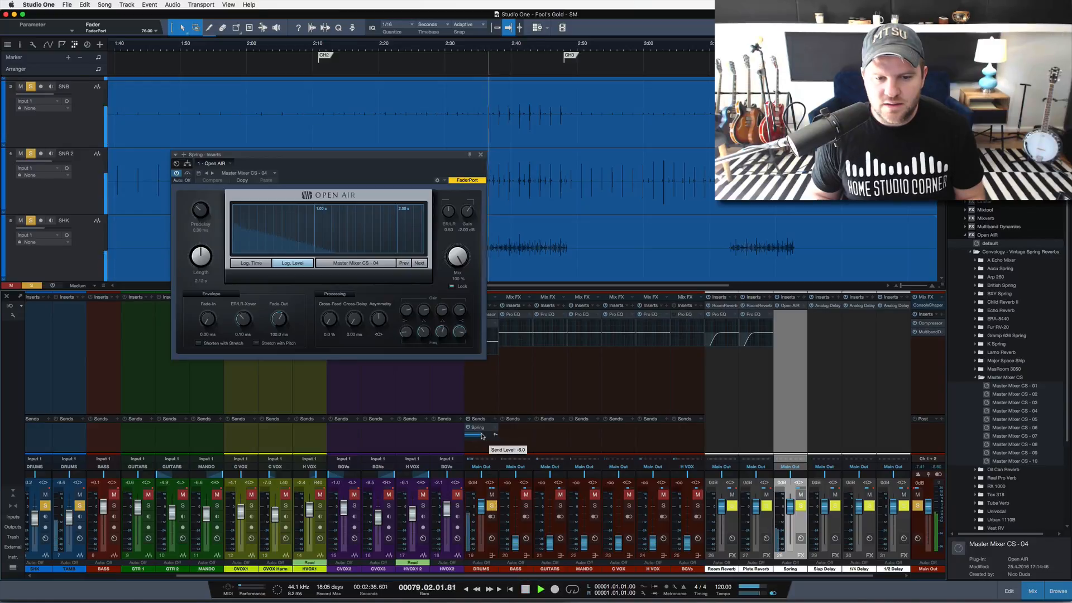
mouse_move(482, 436)
left_mouse_down()
mouse_move(492, 436)
mouse_move(476, 437)
left_mouse_up()
key("space")
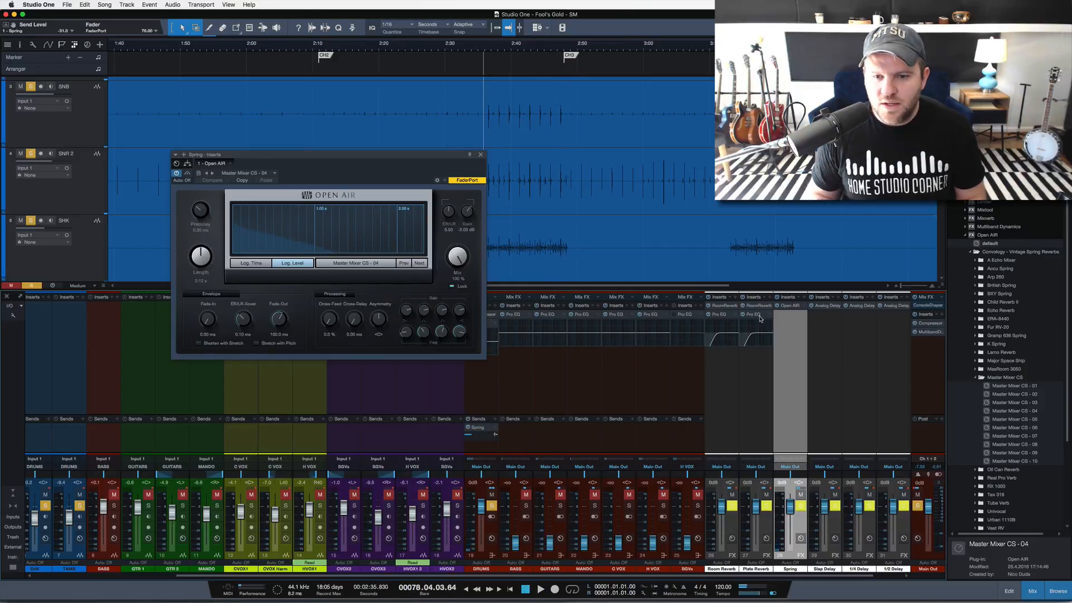
Copy the Plate Reverb's Pro EQ to the Spring channel and raise the DRUMS bus's Spring send to -18.2 dB during playback
left_click_drag(787, 320, 786, 320)
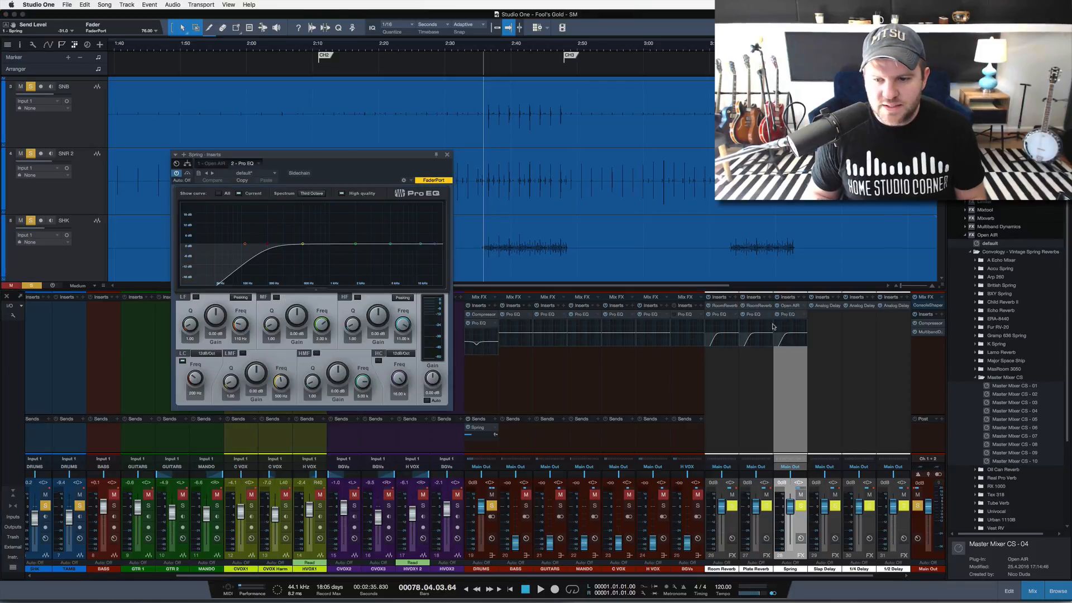
key("space")
left_click_drag(472, 434, 480, 436)
key("space")
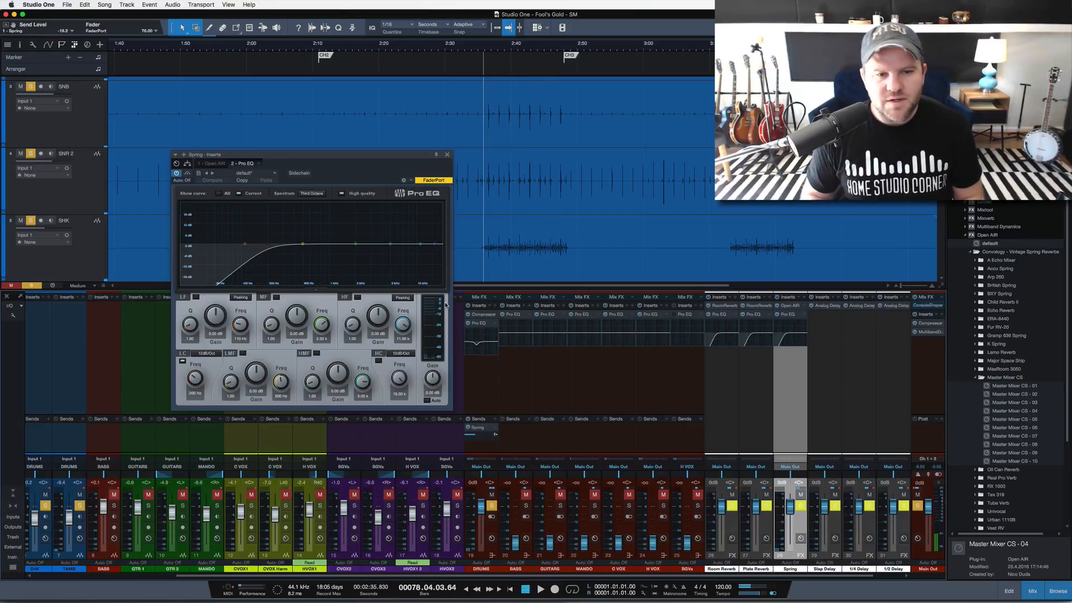
left_click(447, 156)
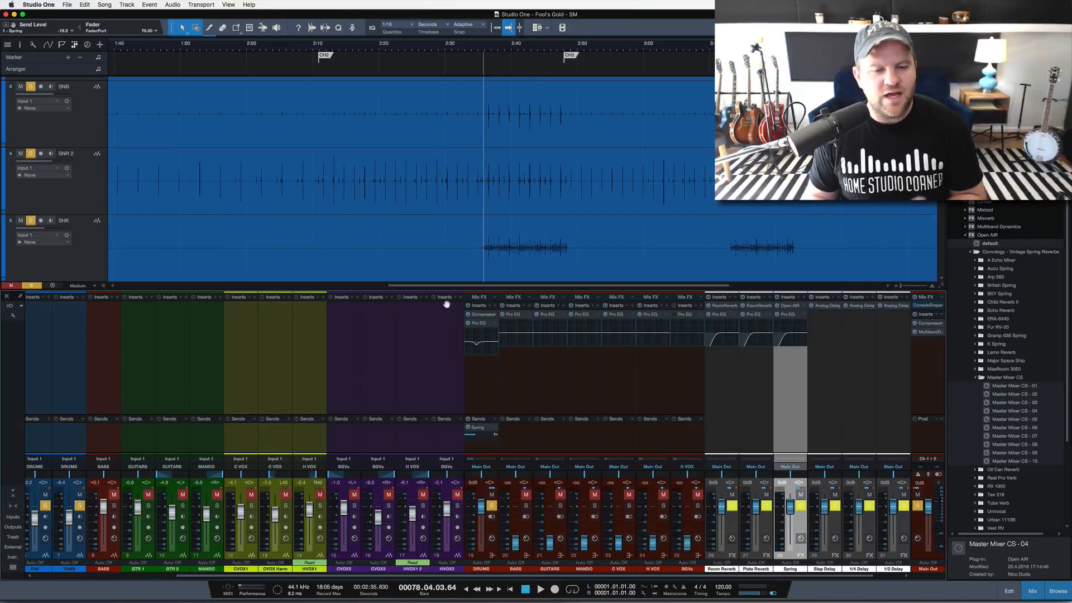
Rename the Spring effect channel to Spring Verb
double_click(792, 570)
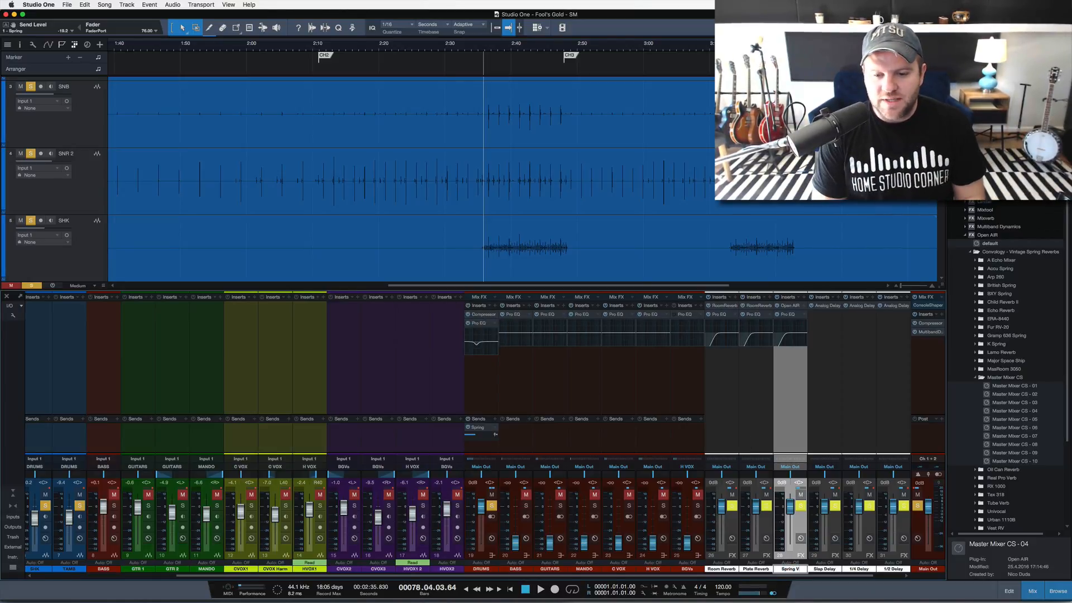
type("Spring Verb")
key("Return")
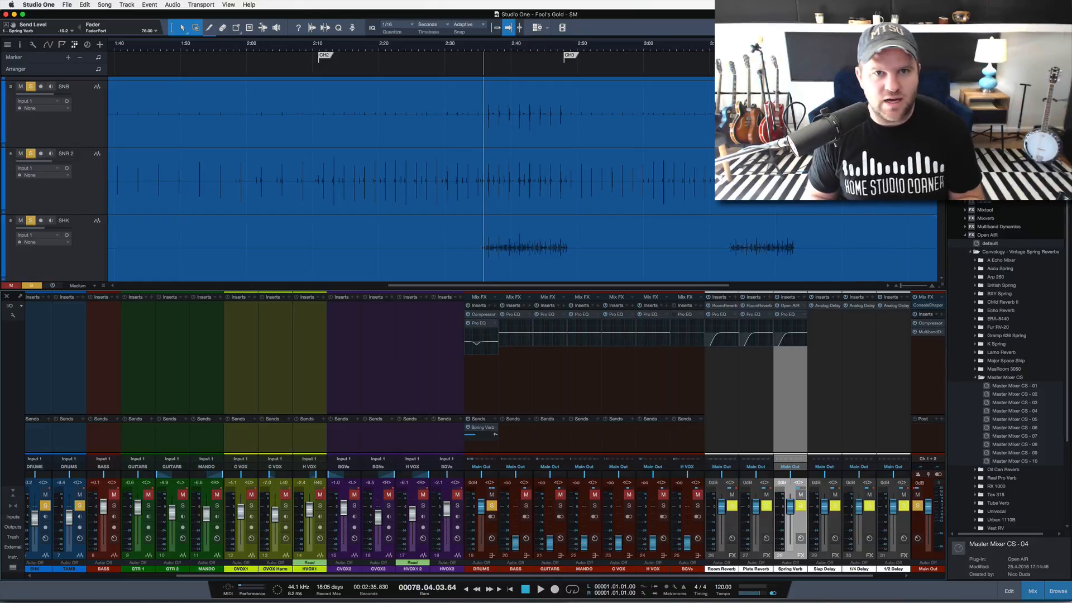